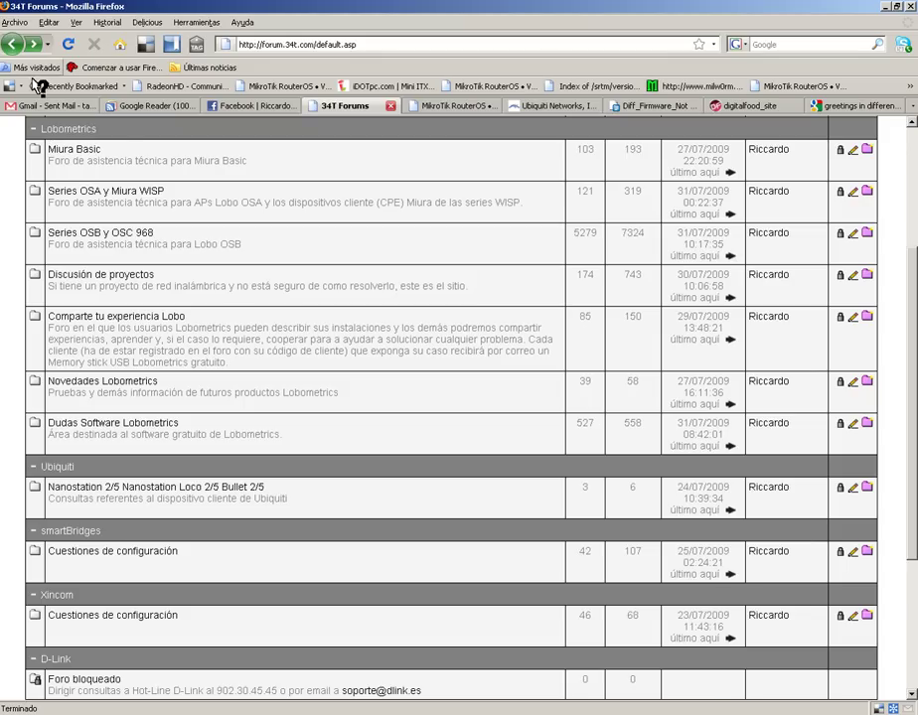
In the Comparte tu experiencia Lobo forum, open "Configuracion hotspot: guia definitiva" and copy its commands from the system clock line through the last one
scroll(145, 260, "up", 3)
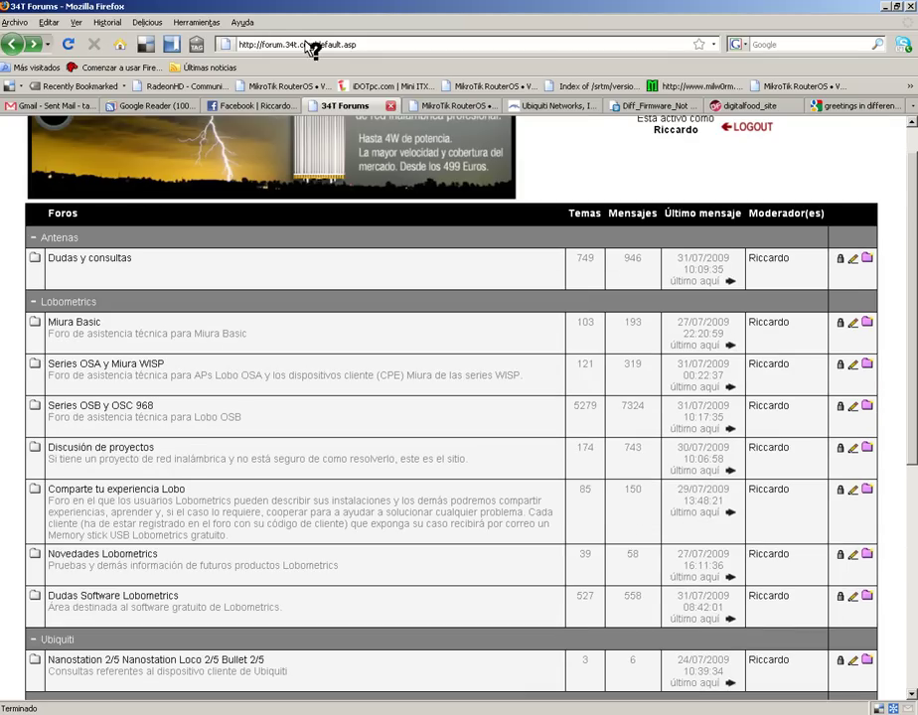
left_click(121, 488)
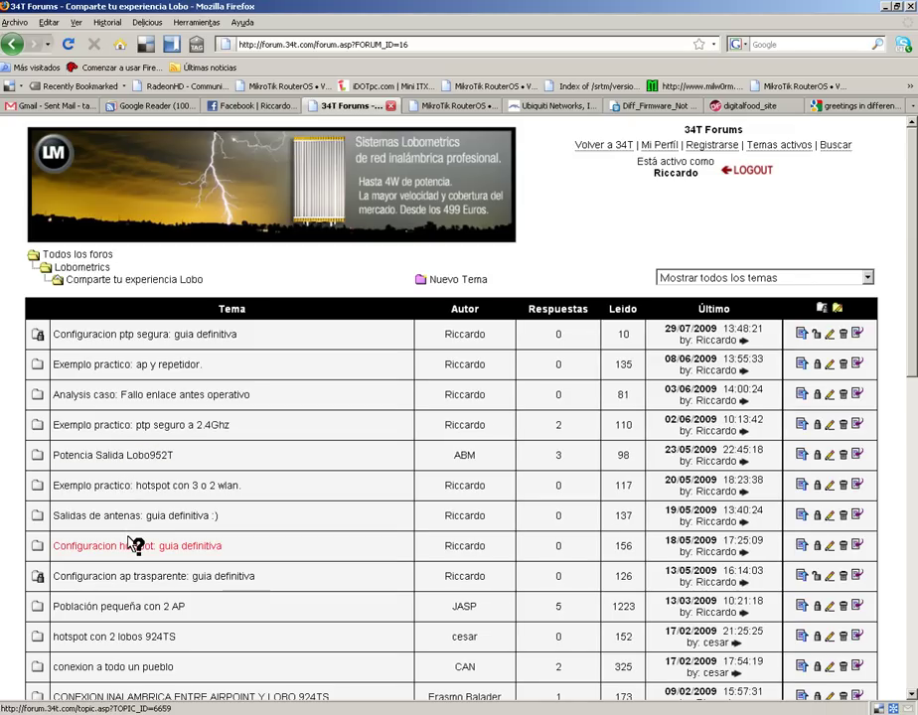
left_click(134, 543)
scroll(169, 506, "down", 5)
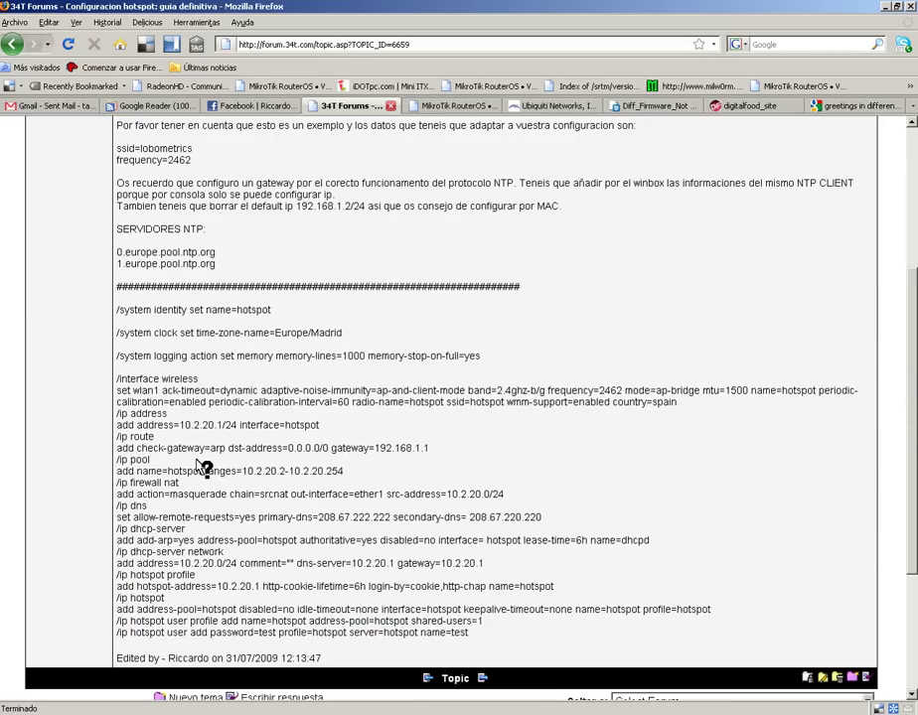
left_click_drag(449, 641, 119, 333)
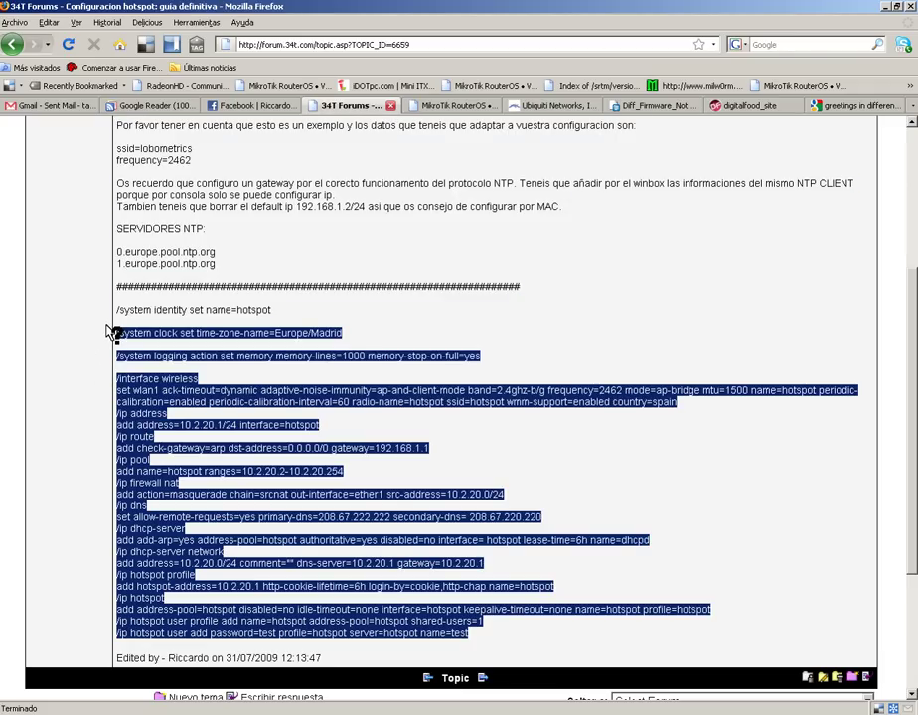
right_click(142, 335)
left_click(159, 343)
Switch to WinBox and paste the copied hotspot configuration commands into a new, maximized terminal
key("alt+Tab")
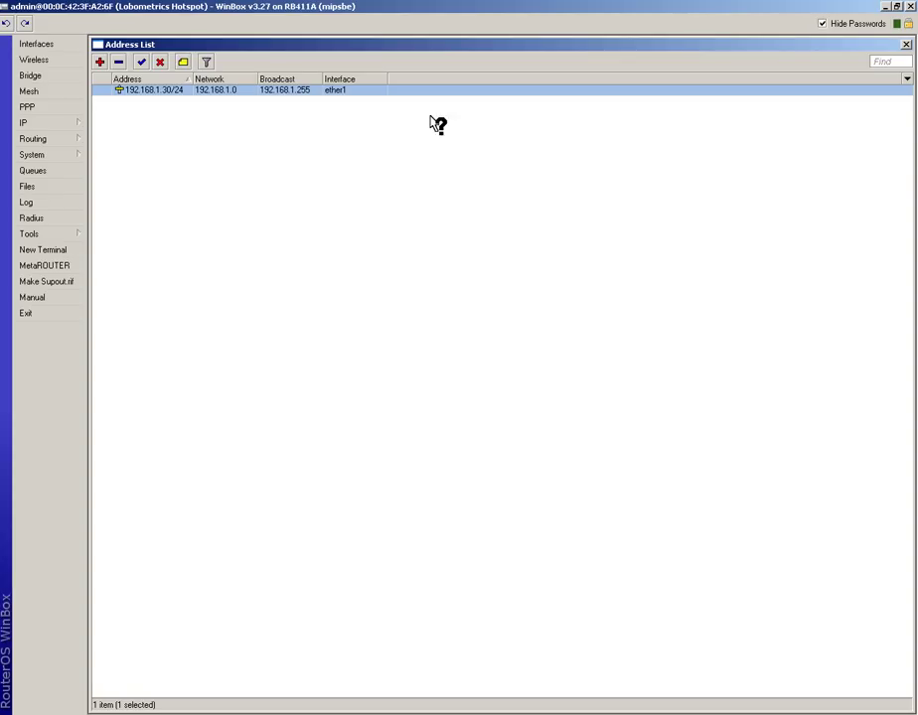
left_click(29, 246)
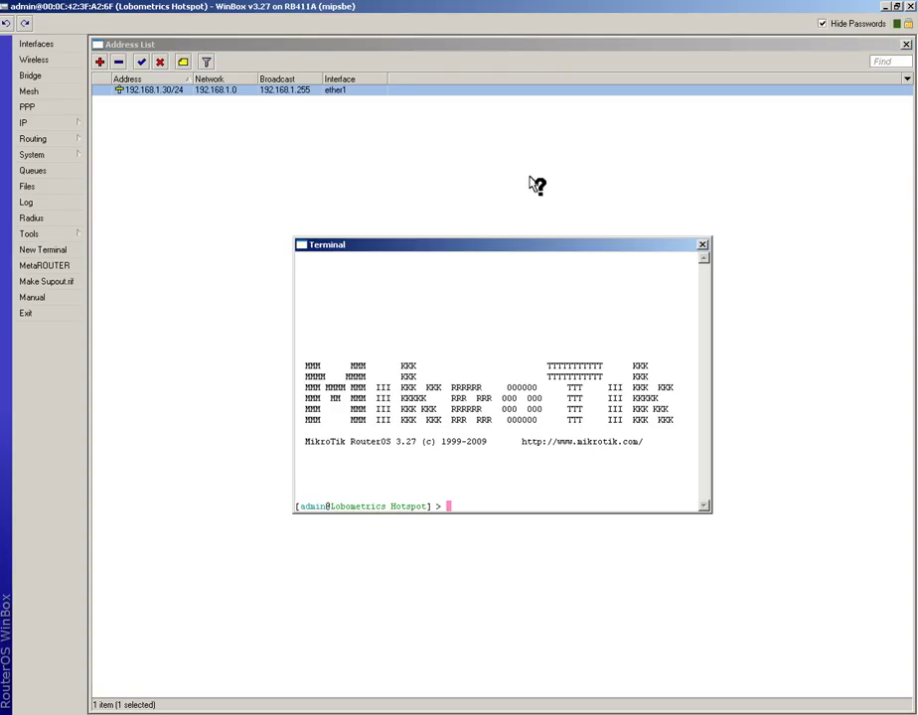
double_click(530, 241)
right_click(404, 301)
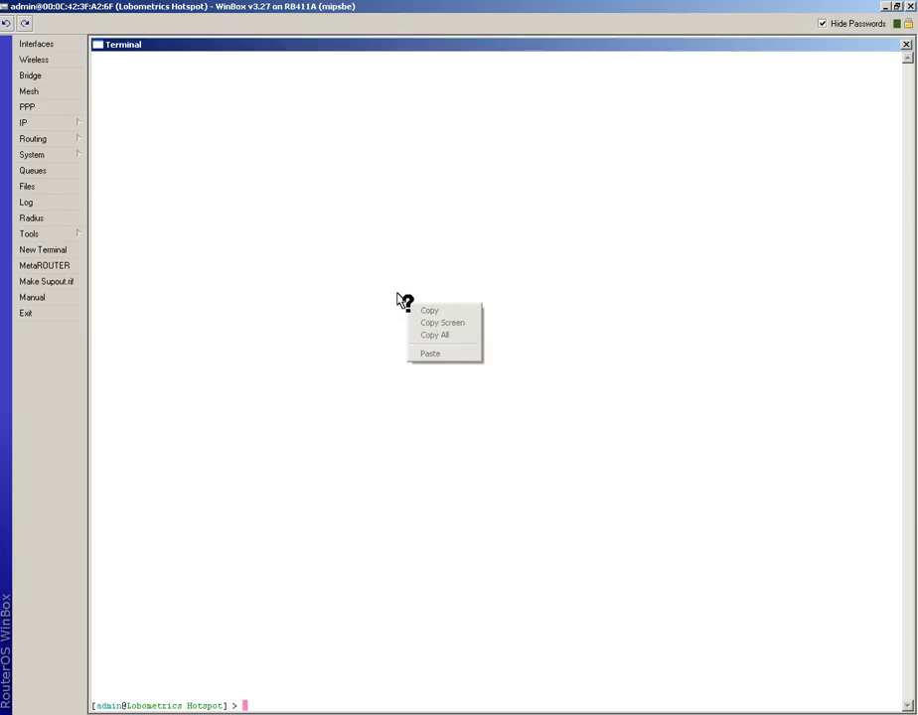
left_click(422, 353)
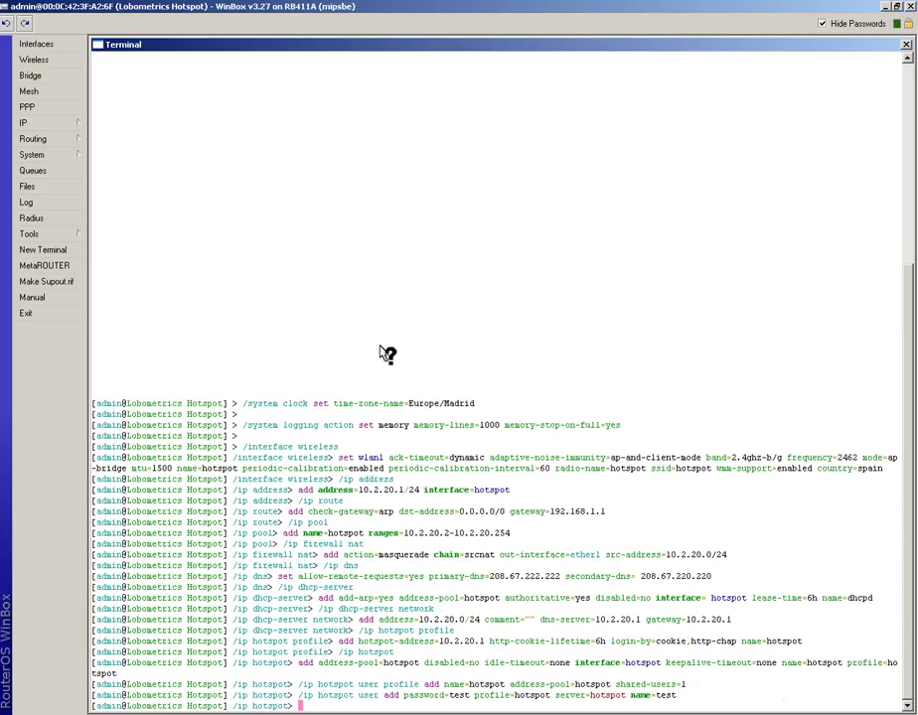
Display the router's IP address list and enable the hotspot wireless interface
left_click(29, 121)
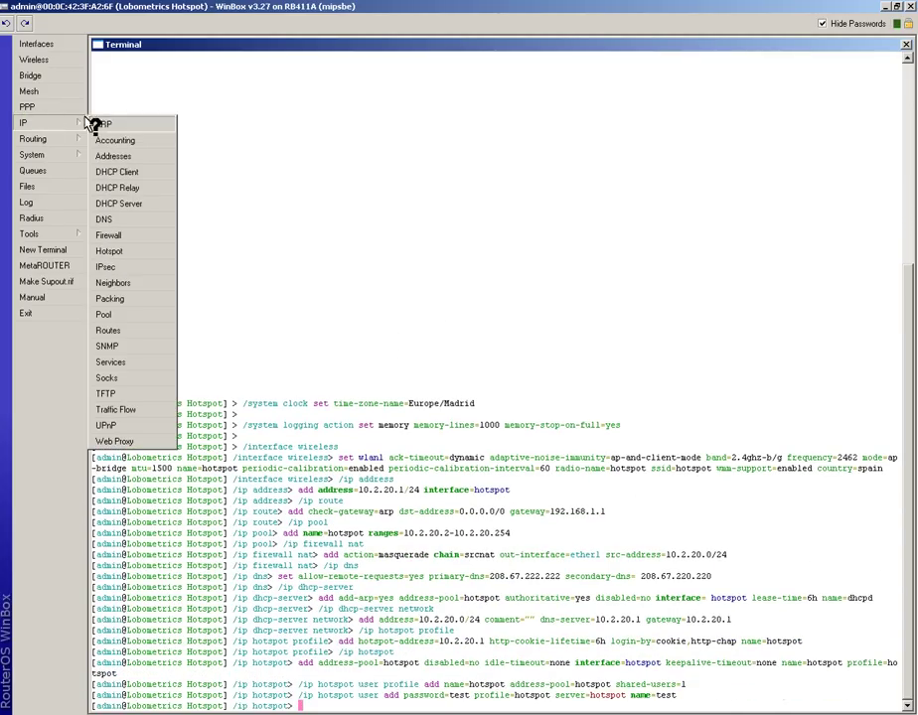
left_click(112, 151)
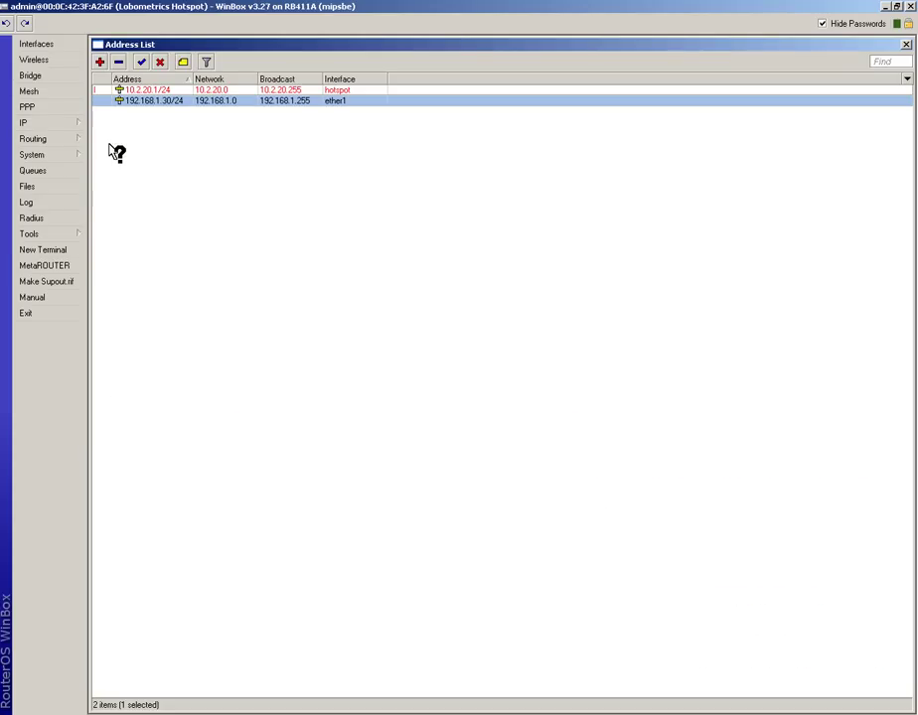
left_click(36, 44)
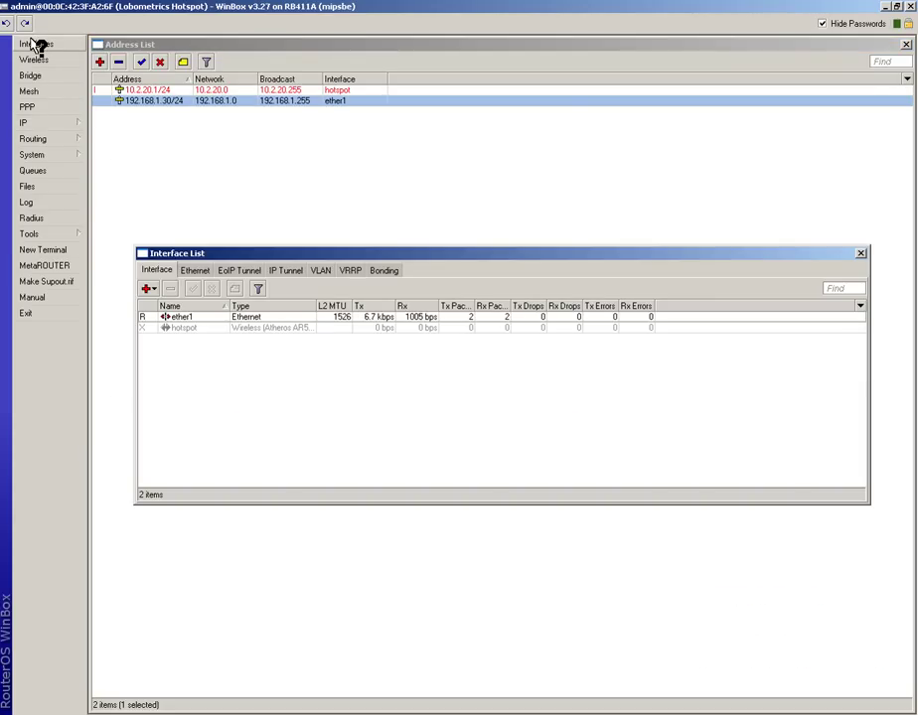
left_click(189, 327)
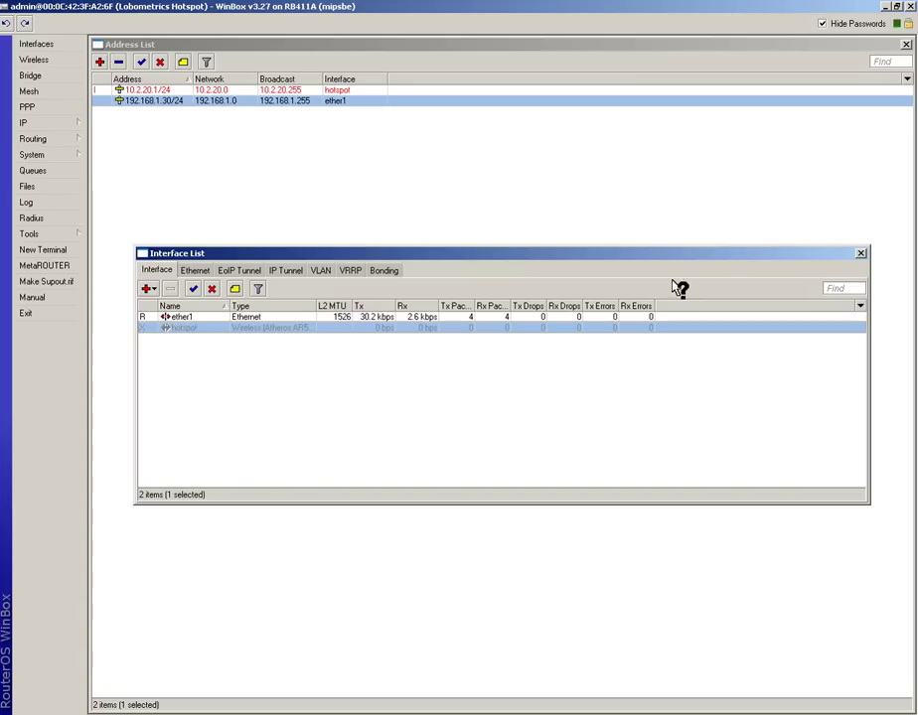
left_click(192, 287)
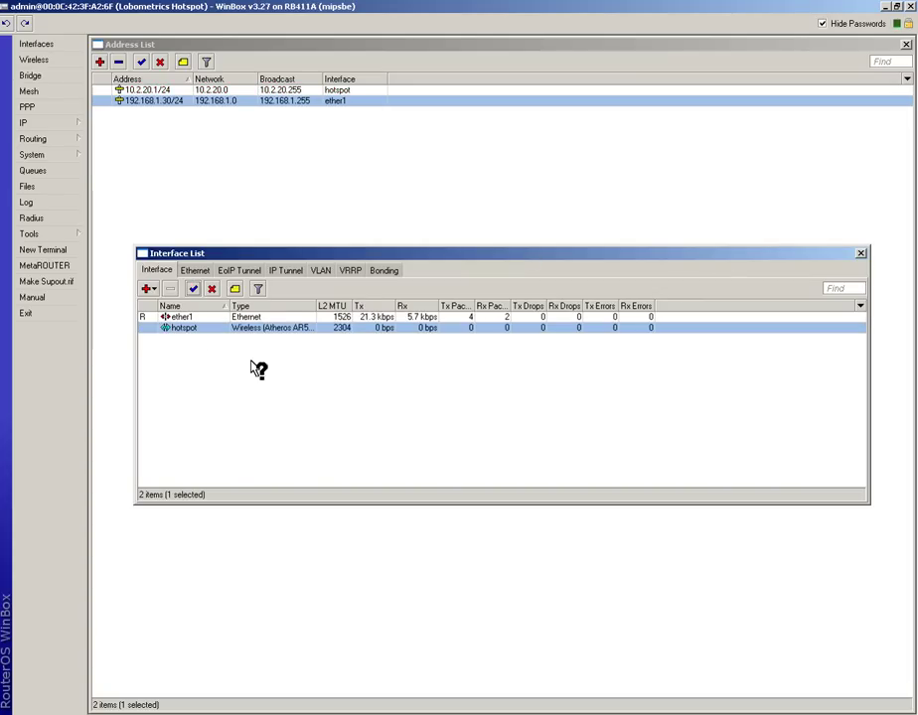
left_click(294, 403)
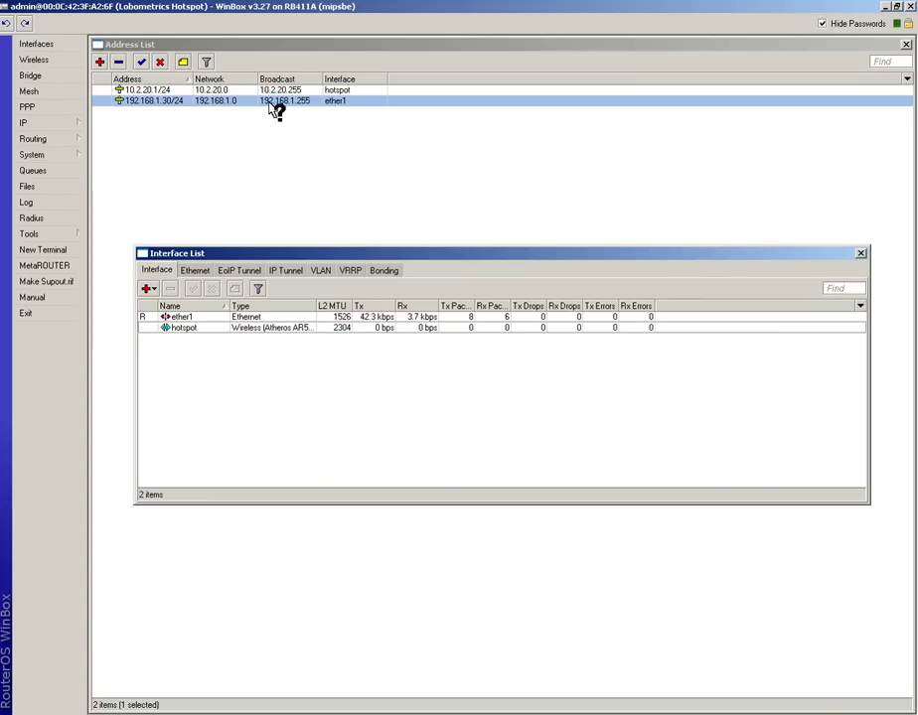
left_click_drag(636, 246, 640, 215)
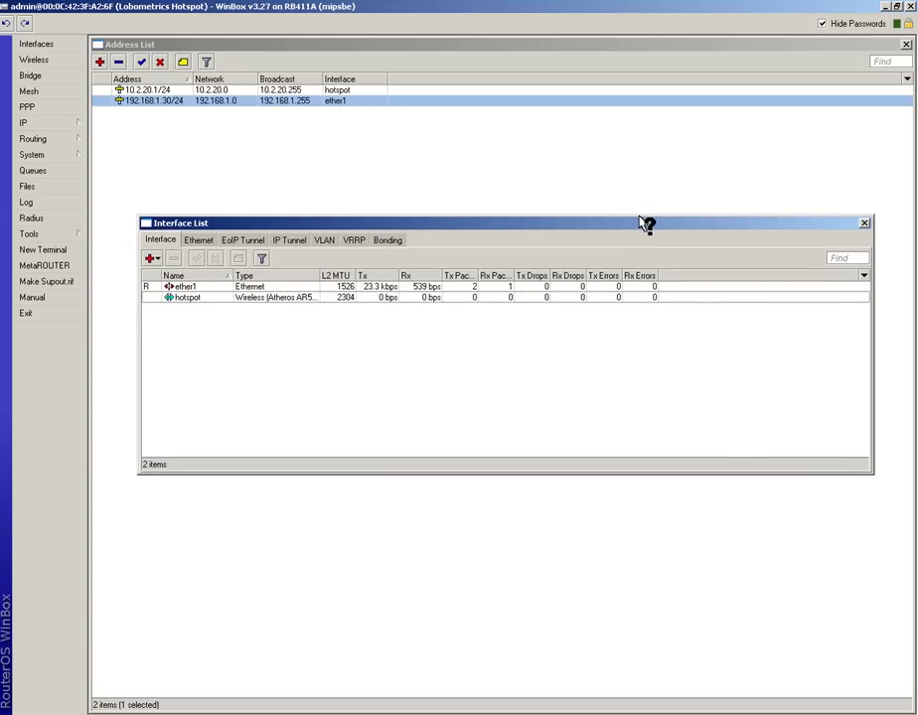
left_click(863, 223)
left_click(571, 211)
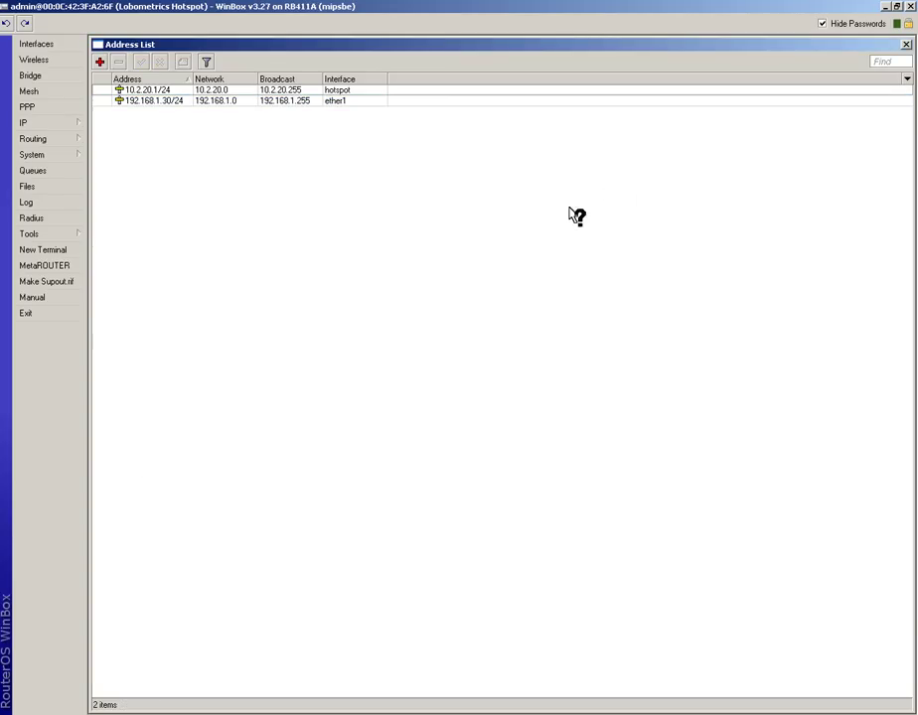
Review the dhcpd DHCP server's settings and its 10.2.20.0/24 network entry
left_click(40, 121)
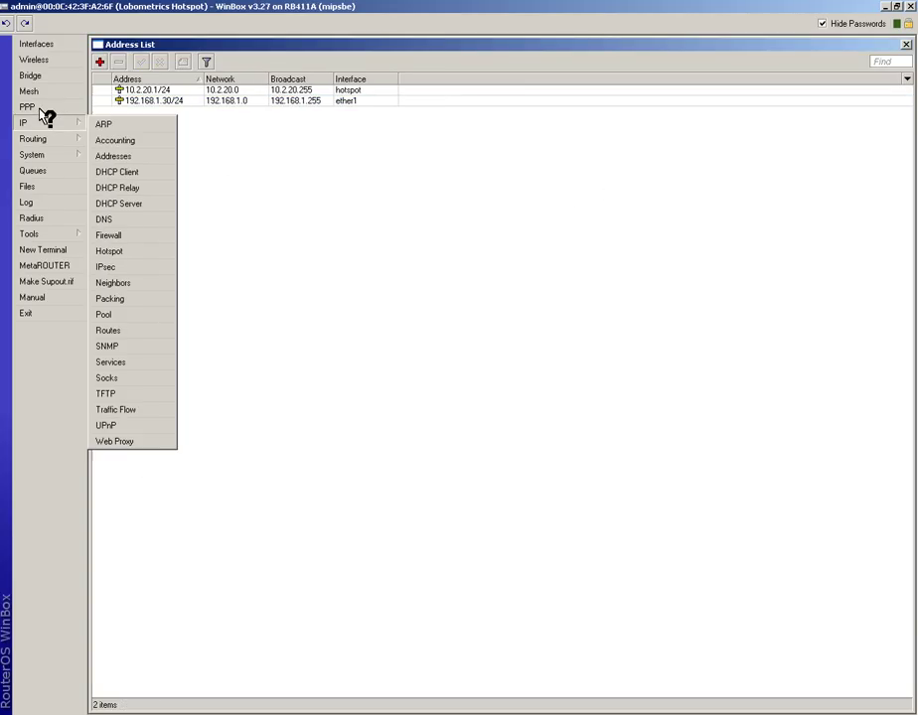
left_click(72, 121)
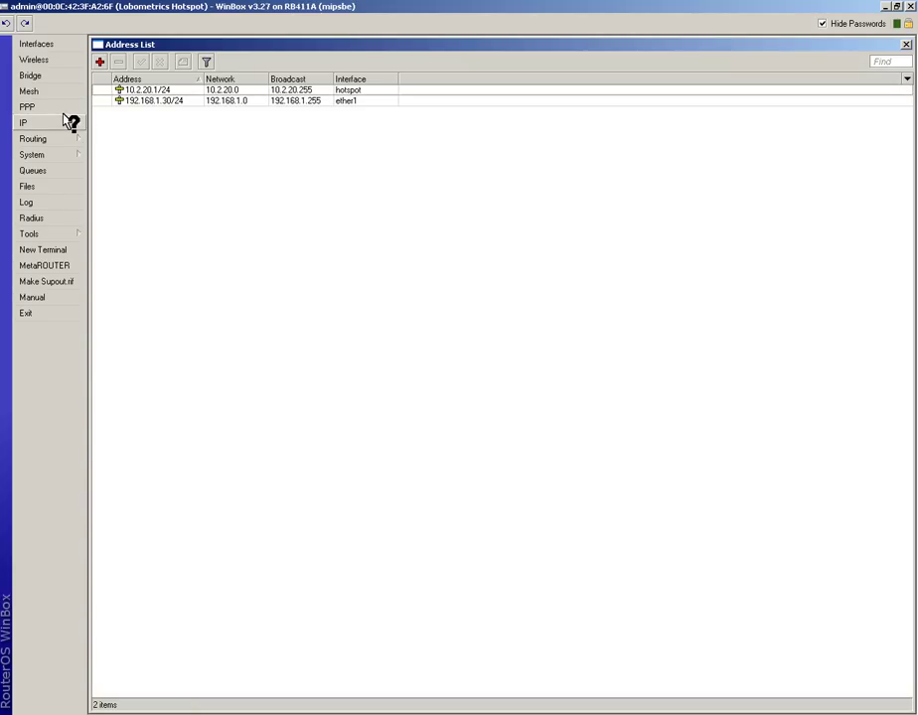
left_click(71, 121)
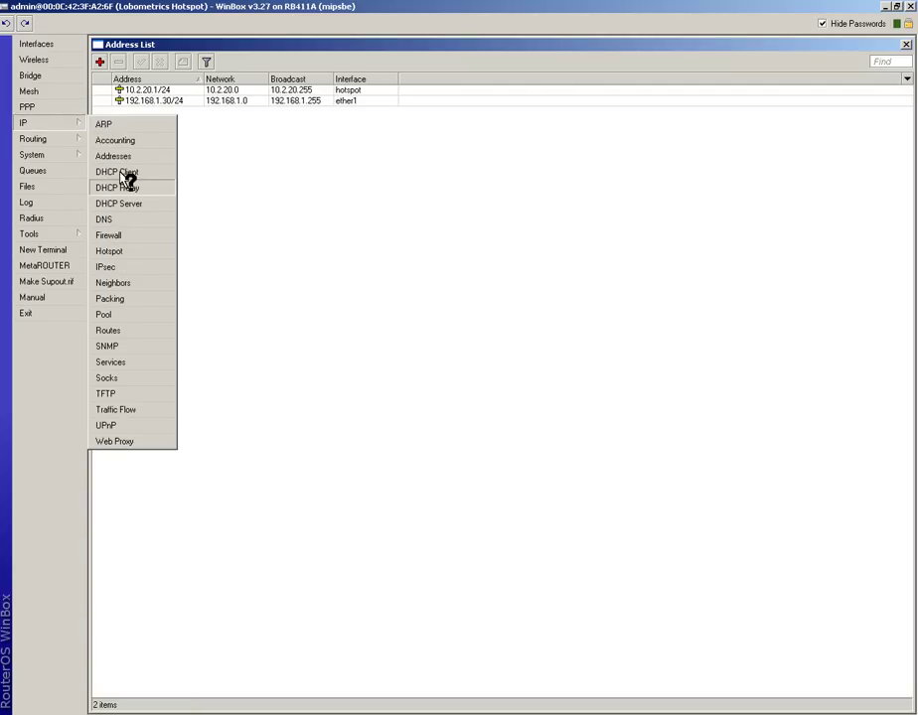
left_click(125, 202)
left_click(248, 316)
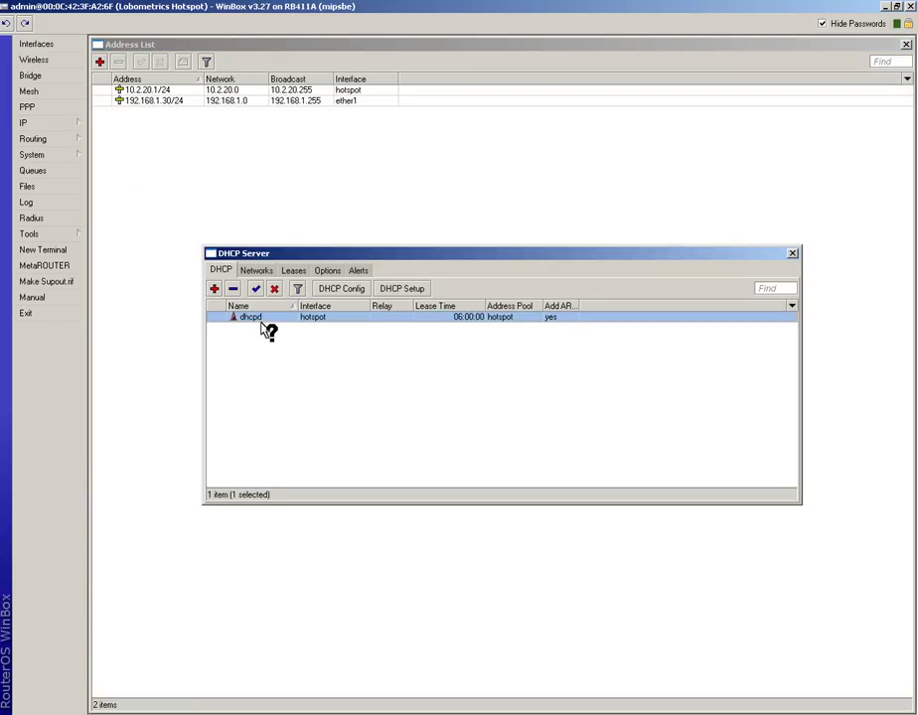
double_click(262, 320)
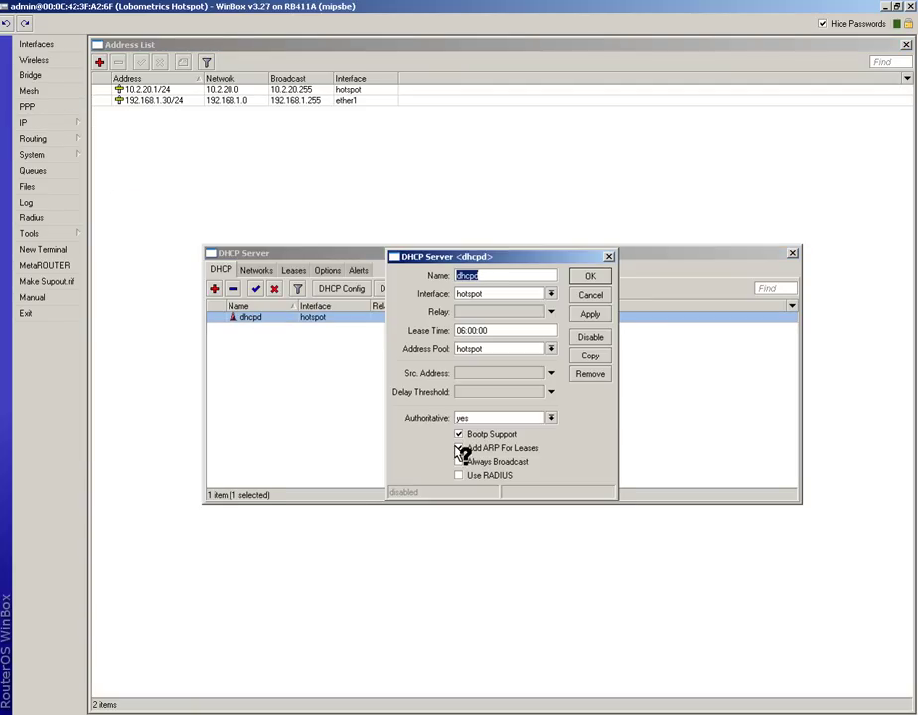
left_click(588, 281)
left_click(270, 271)
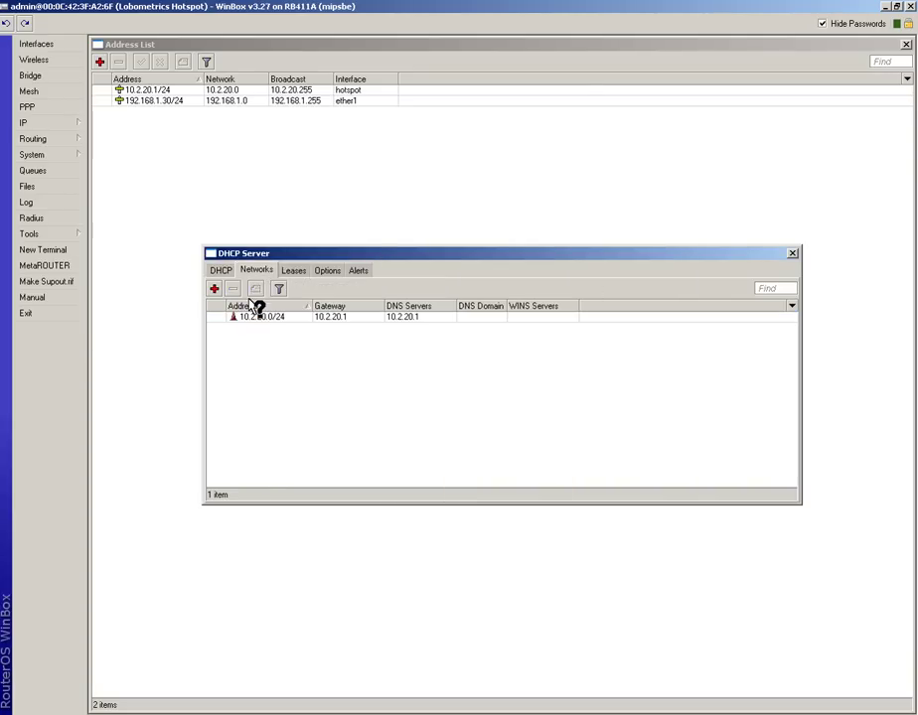
double_click(257, 316)
left_click(572, 338)
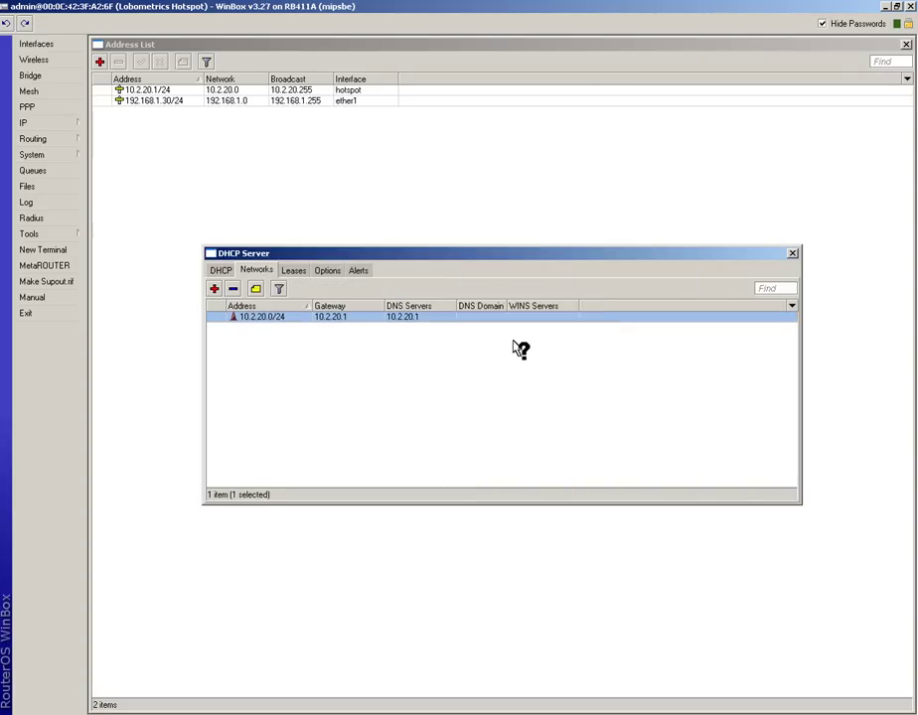
Check the router's DNS server settings
left_click(49, 122)
left_click(121, 219)
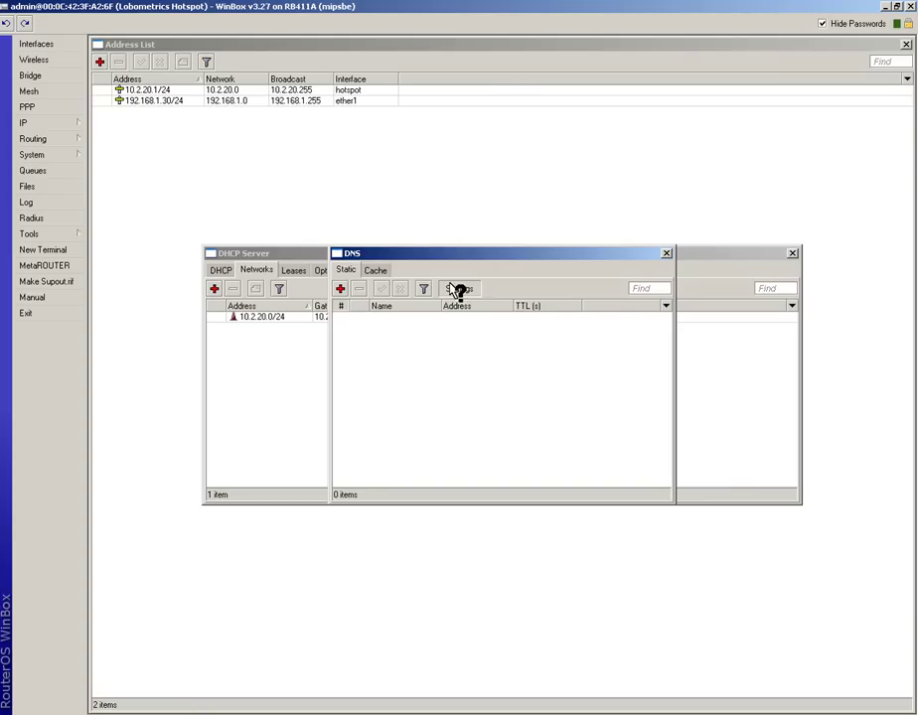
left_click(452, 288)
left_click(590, 335)
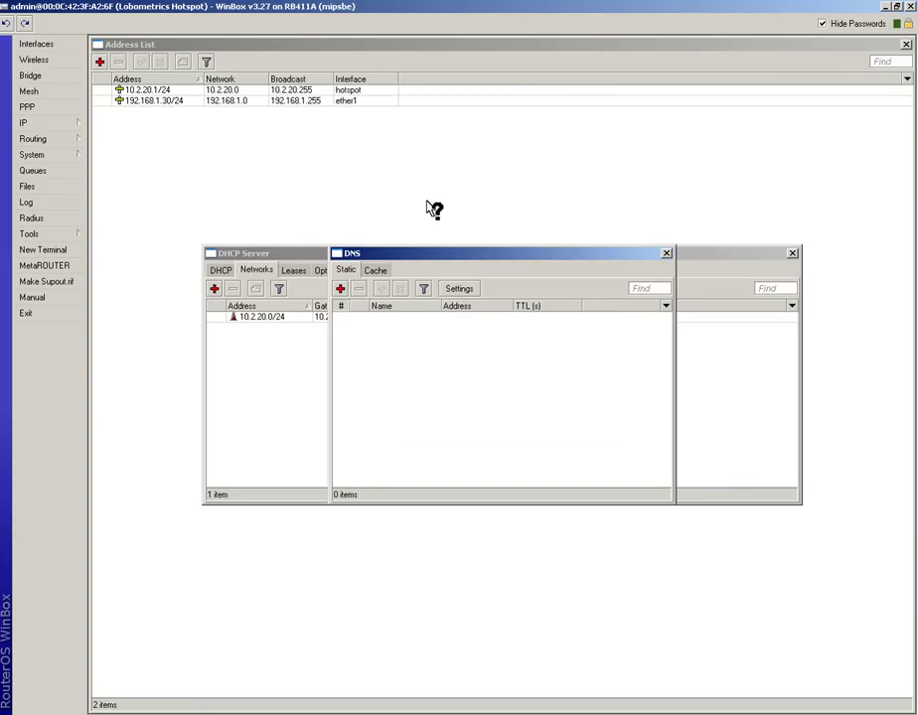
Inspect the general settings and action of the firewall's srcnat NAT rule for source 10.2.20.0/24
left_click(51, 122)
left_click(127, 232)
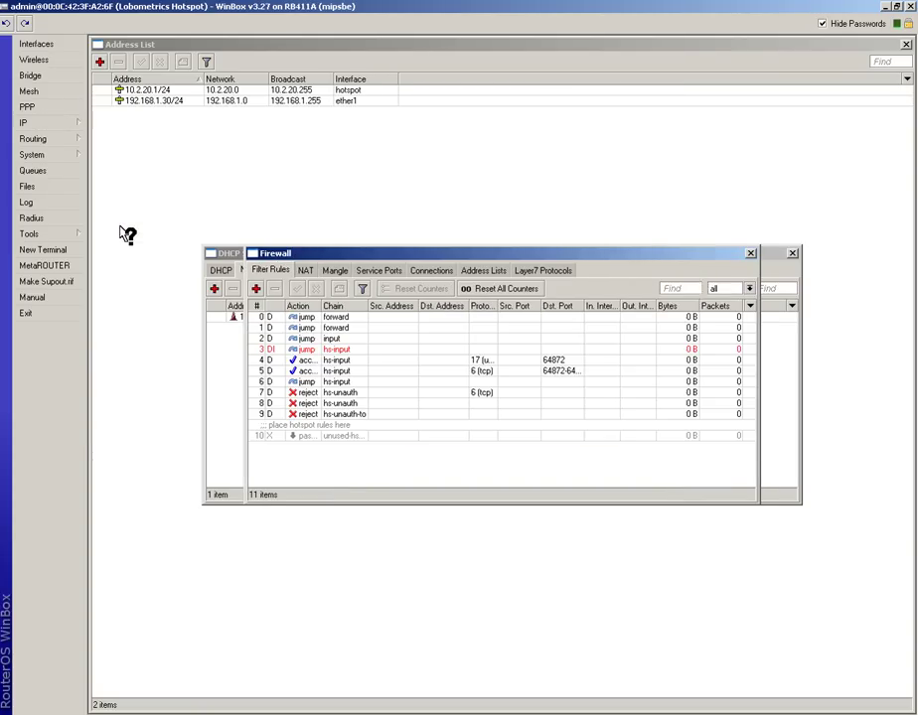
left_click(305, 270)
double_click(370, 480)
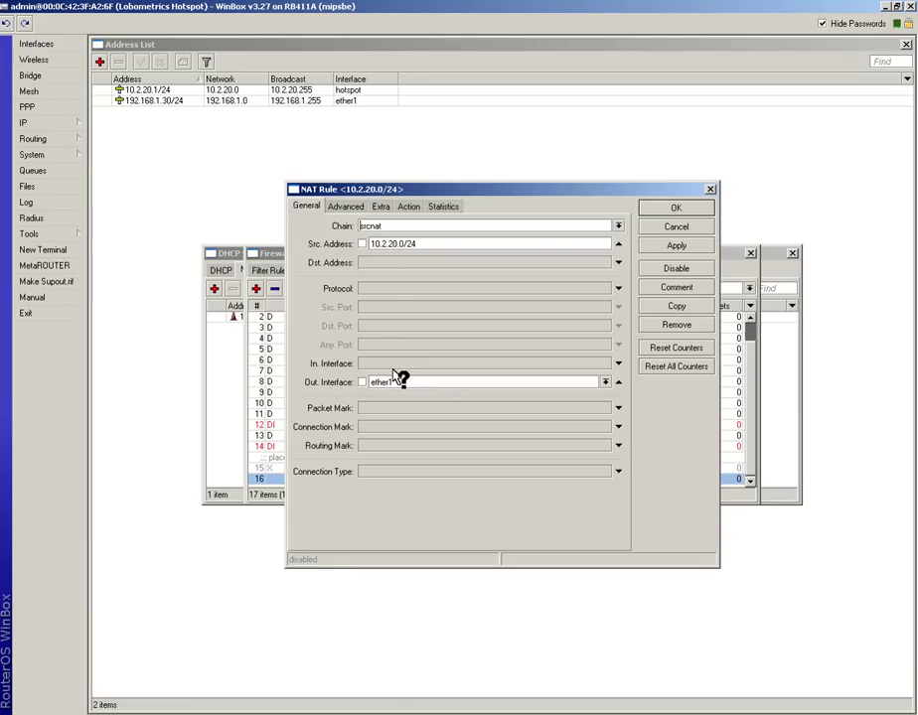
left_click(397, 202)
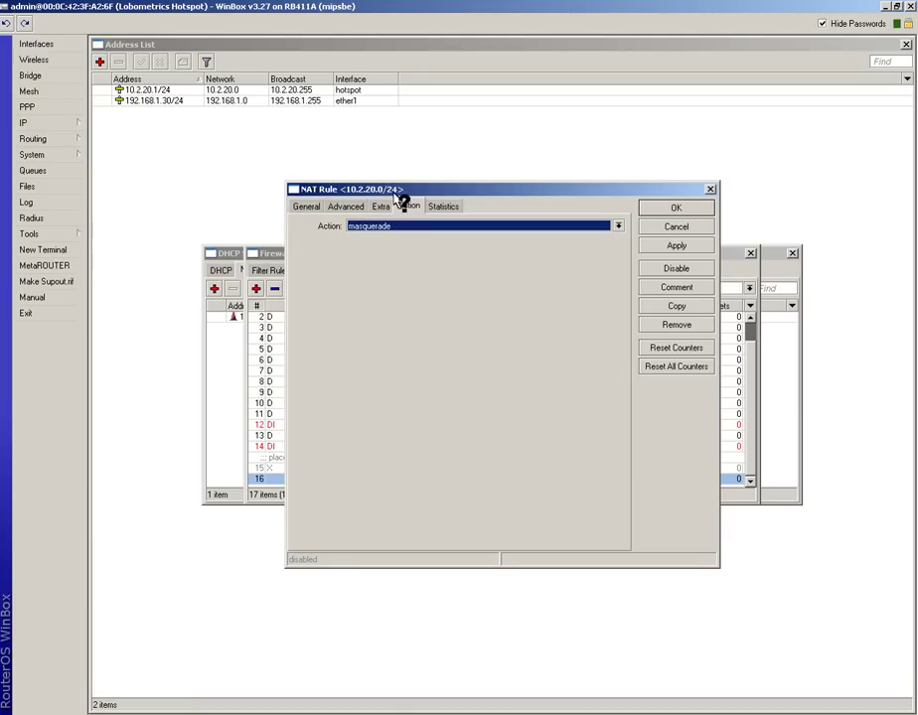
left_click(306, 205)
left_click(658, 227)
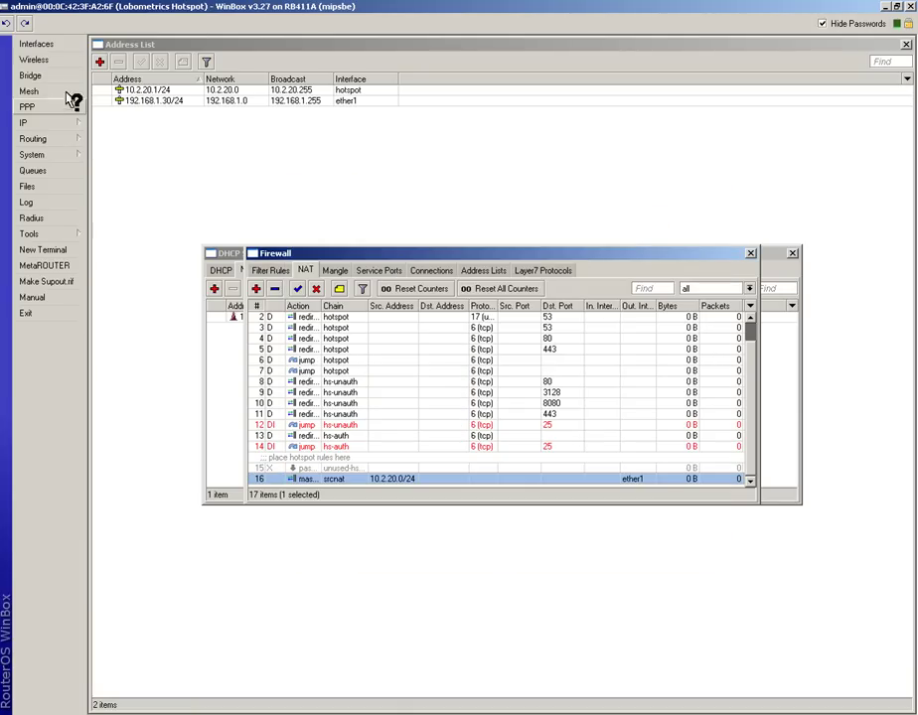
Check the IP pool list and the route list
left_click(43, 119)
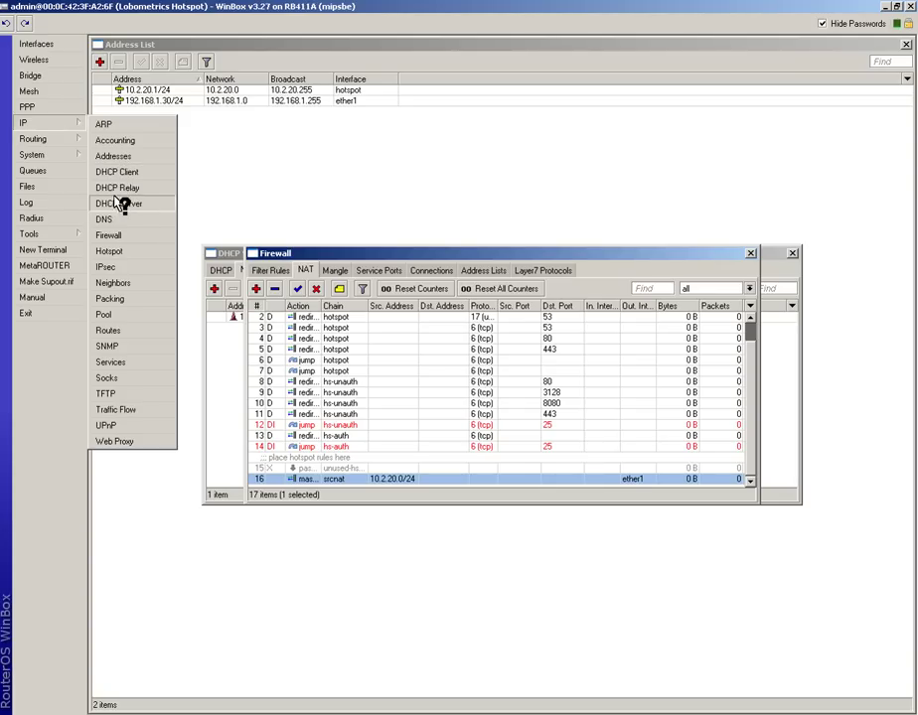
left_click(111, 314)
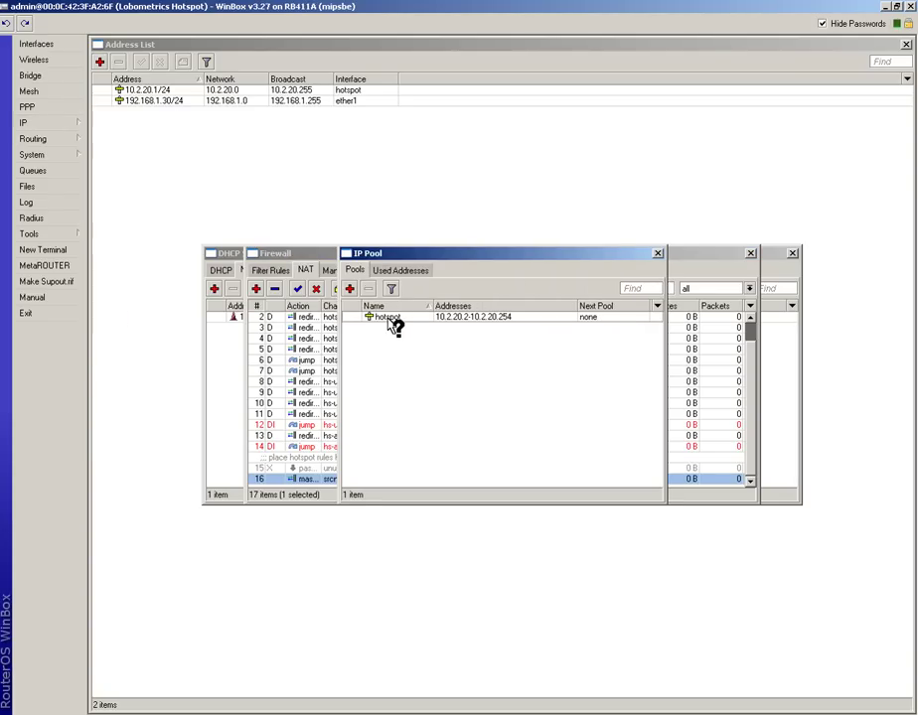
left_click(47, 123)
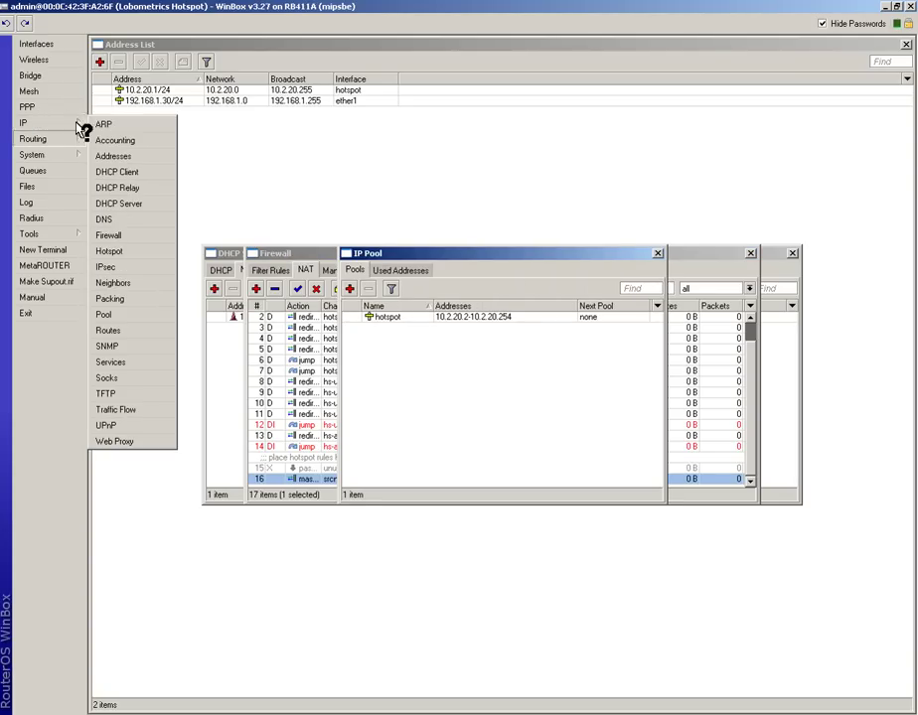
left_click(111, 331)
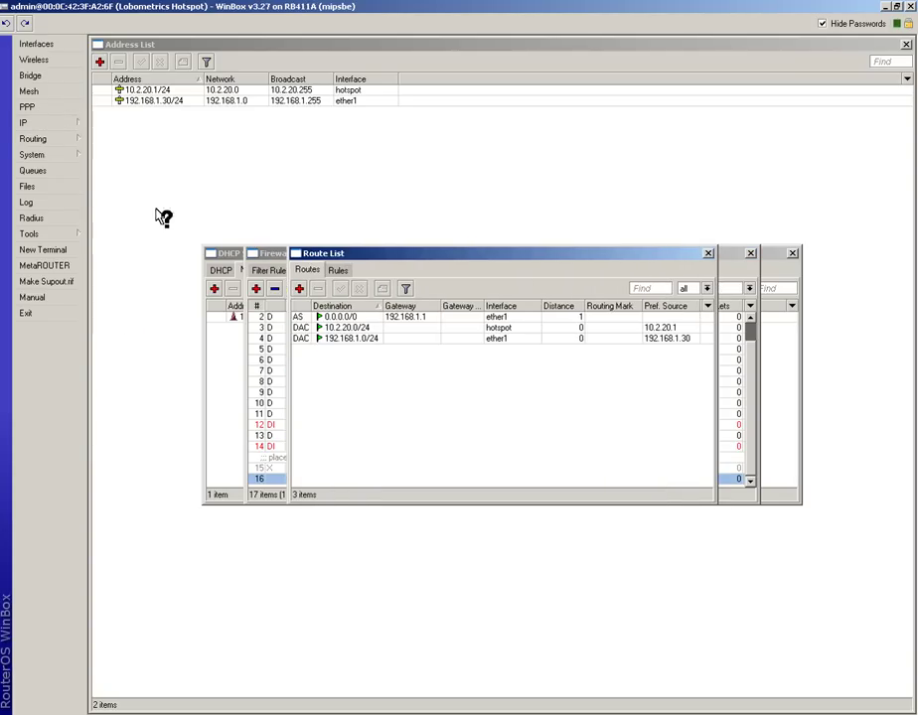
Review the general settings of the hotspot server profile and the settings of the hotspot server itself
left_click(81, 123)
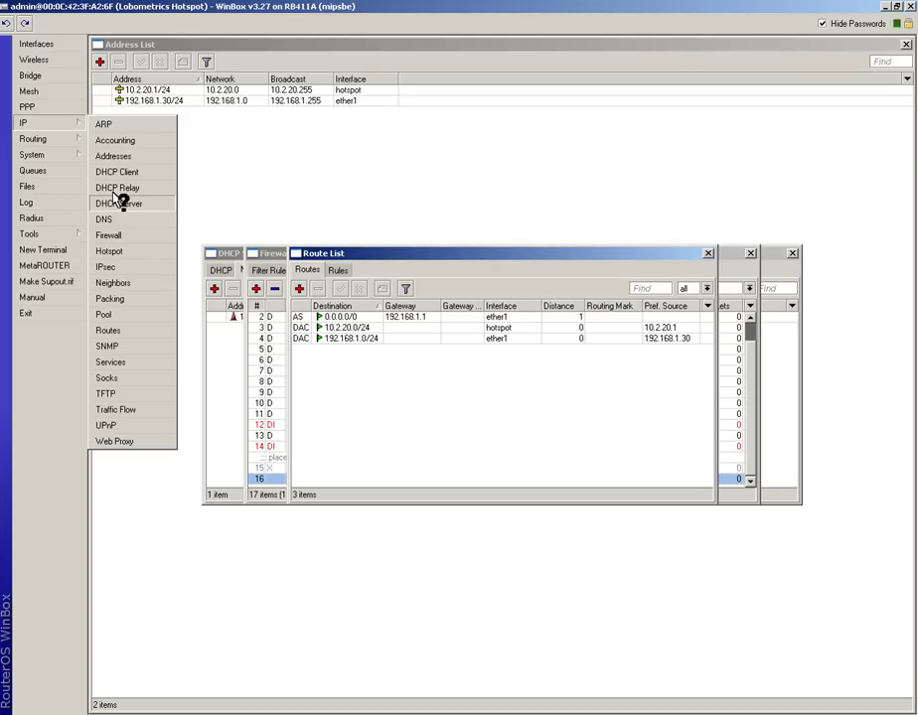
left_click(115, 251)
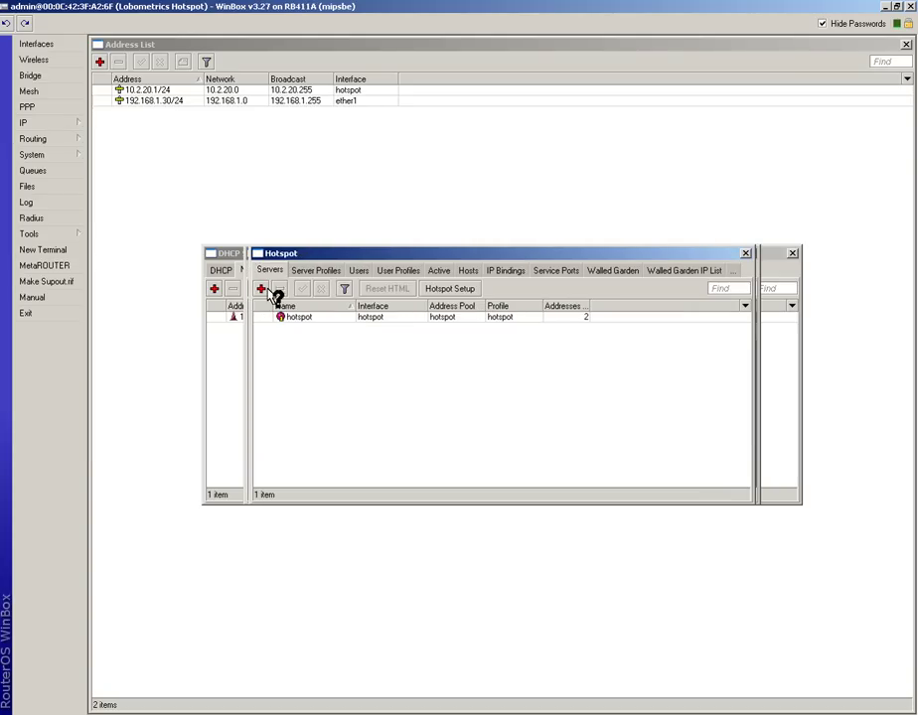
left_click(312, 270)
double_click(300, 327)
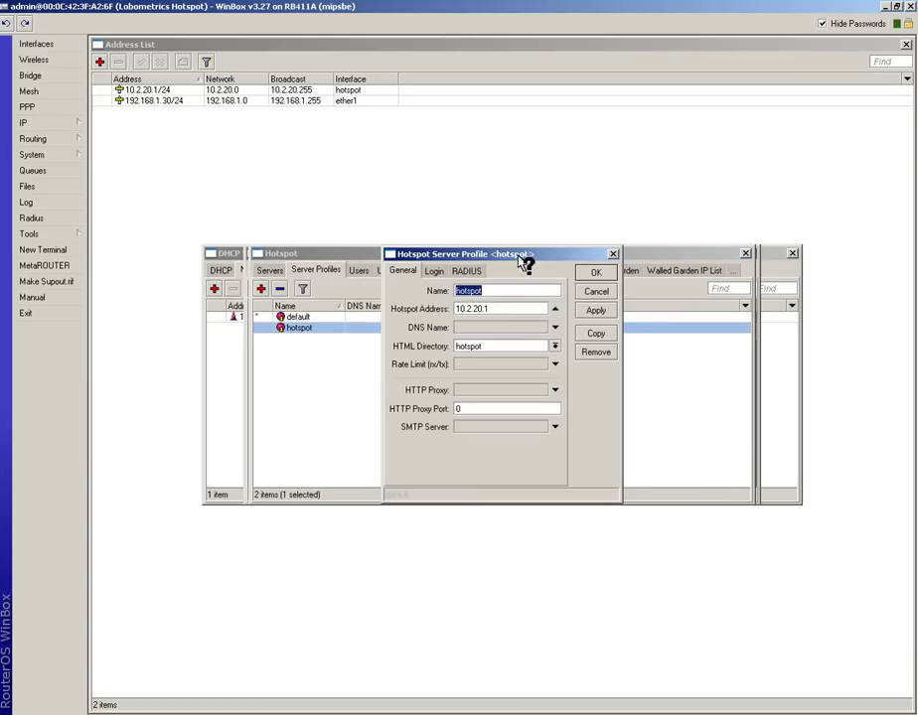
left_click(592, 274)
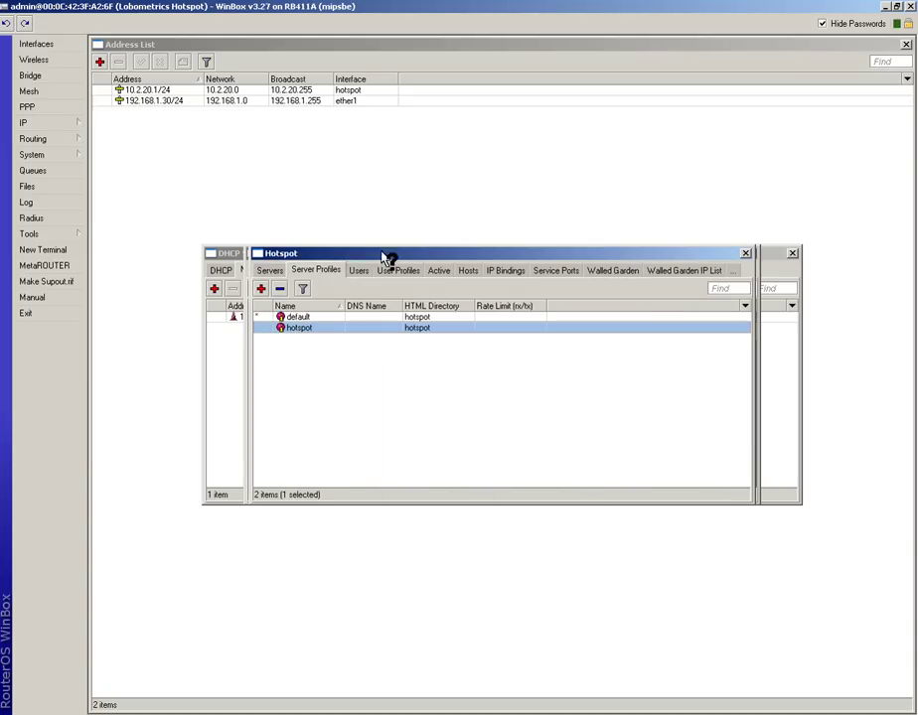
left_click(267, 271)
double_click(293, 315)
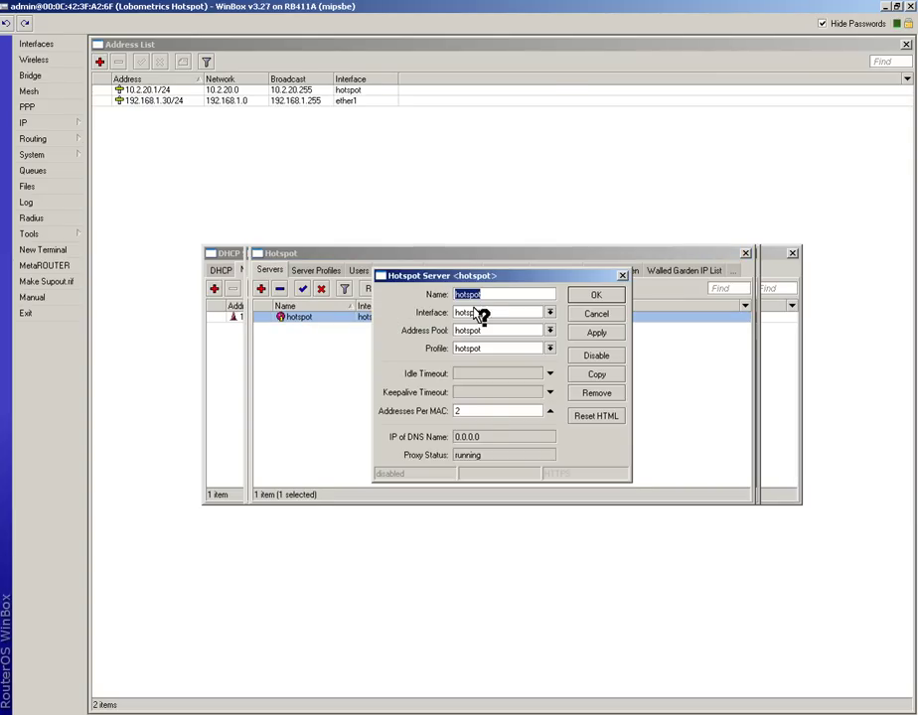
left_click(594, 313)
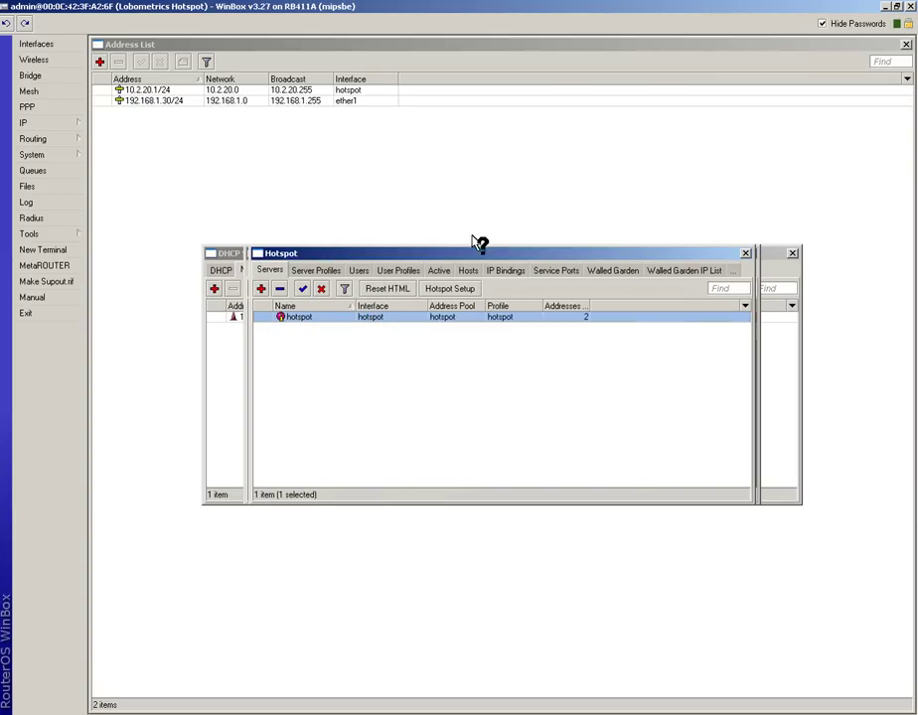
Check the list of hotspot user profiles and the general settings of the test hotspot user
left_click(398, 270)
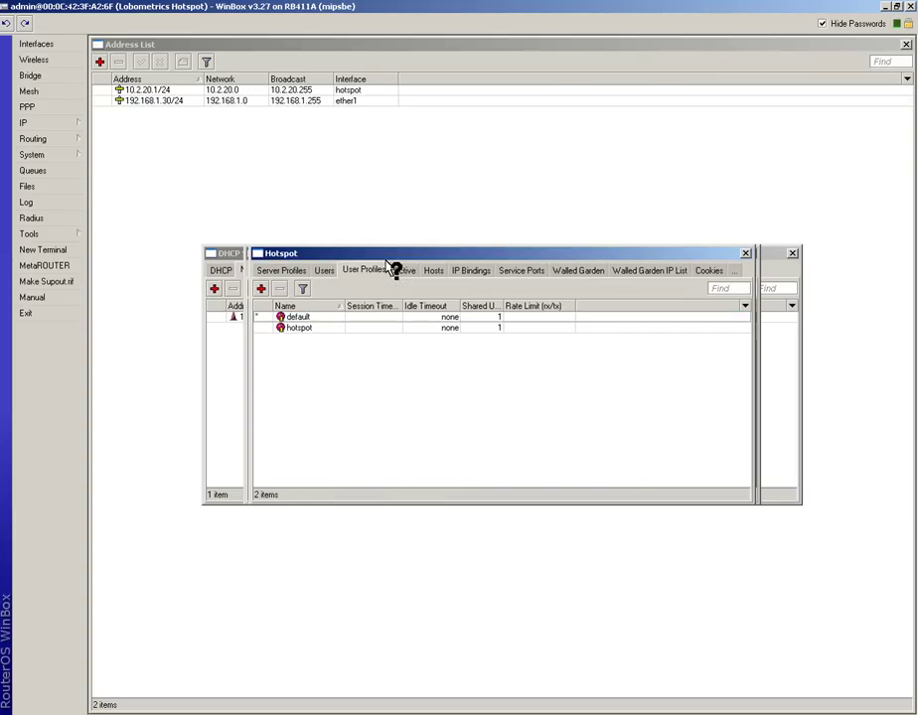
left_click(325, 270)
double_click(316, 316)
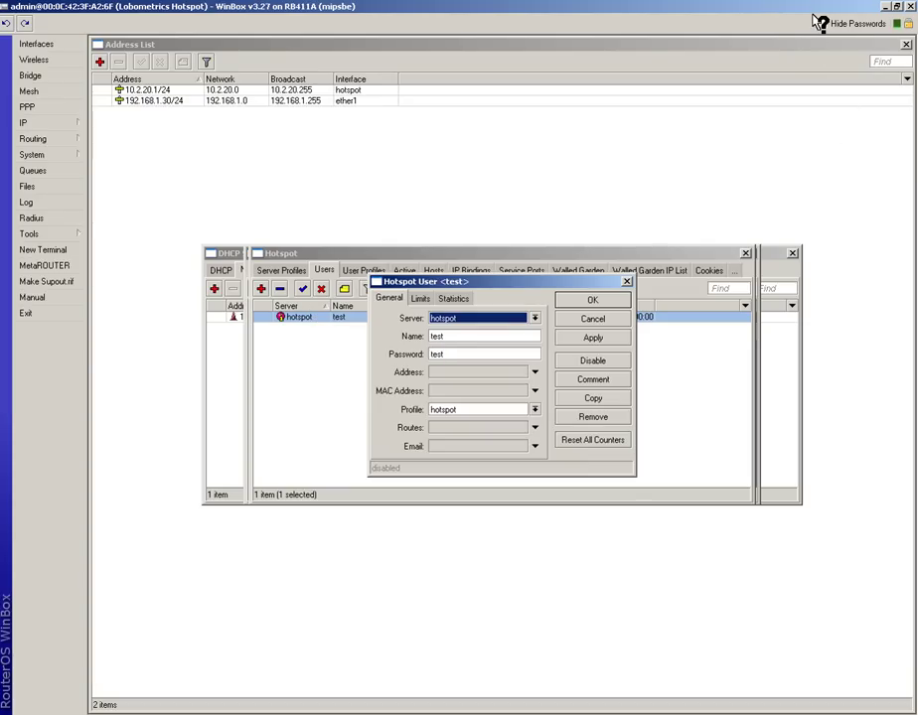
left_click(592, 300)
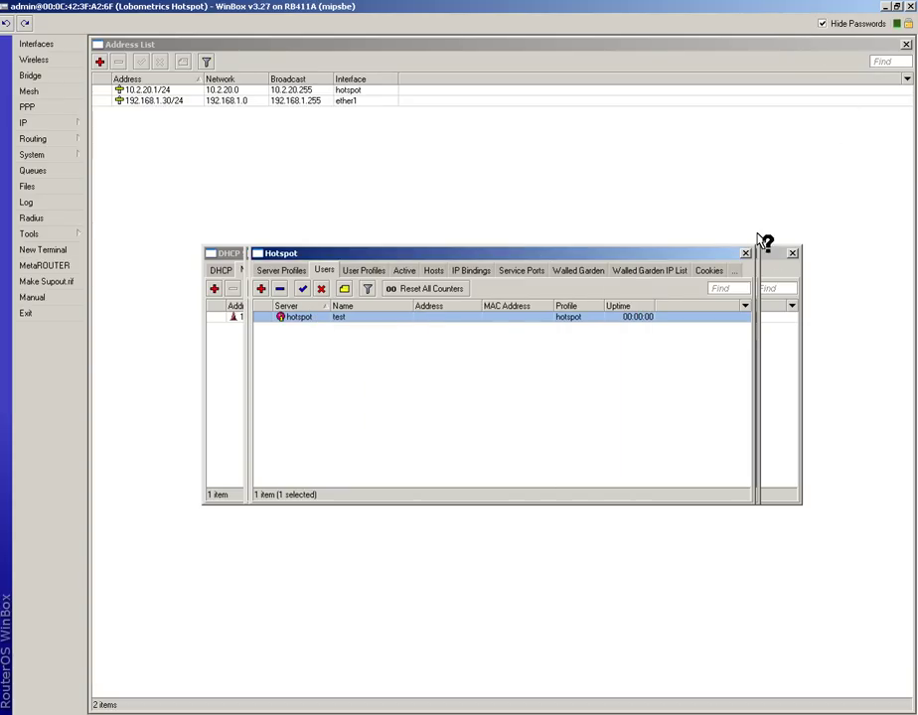
Close the Hotspot, route, firewall, DHCP server and IP pool windows, keeping the address list open
left_click(745, 253)
left_click(709, 253)
left_click(792, 254)
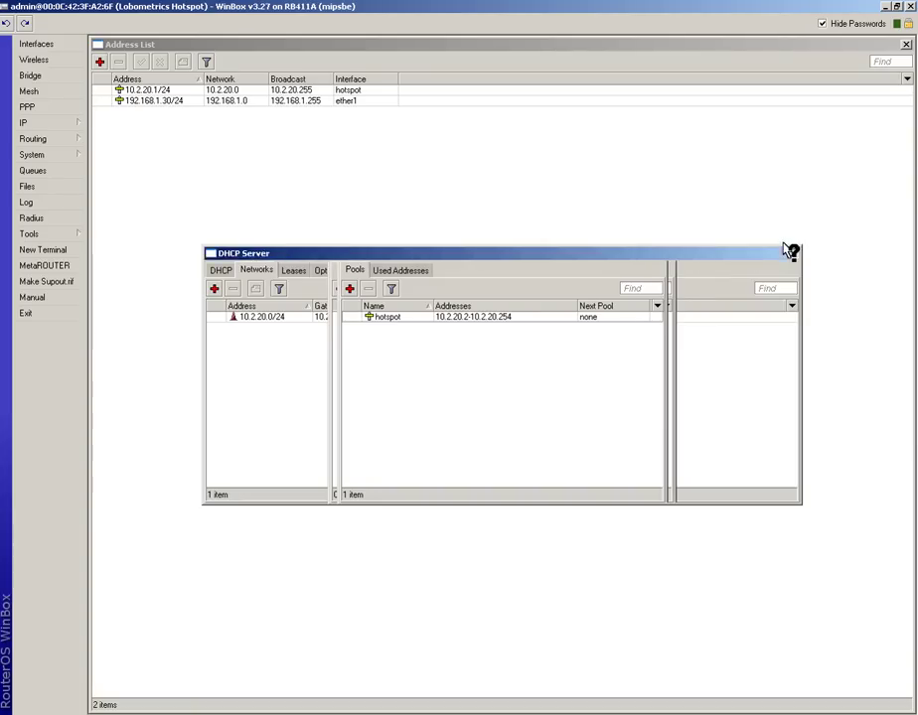
left_click(664, 251)
left_click(665, 252)
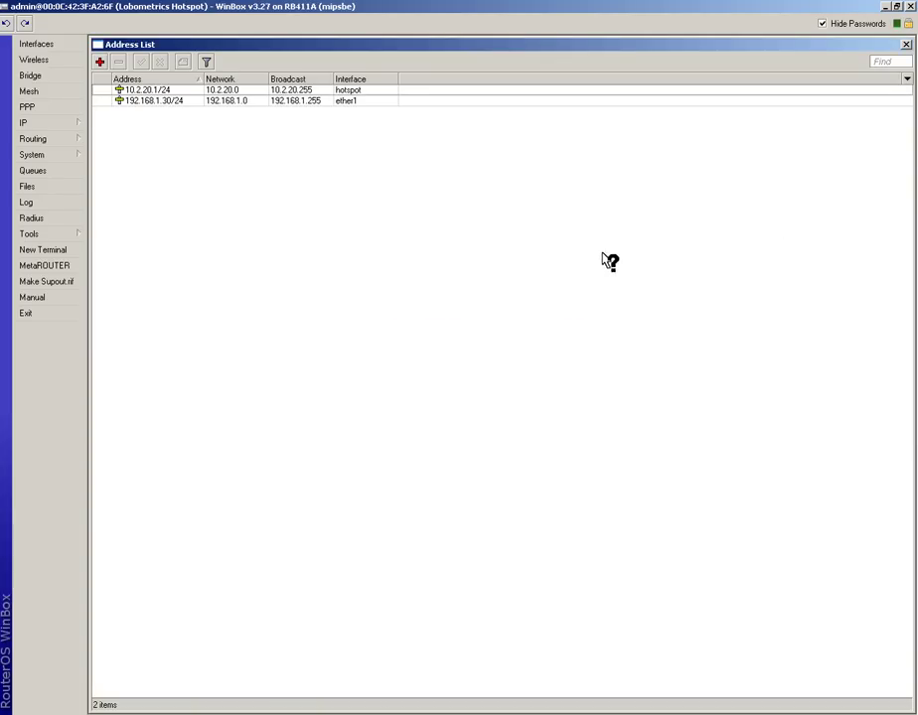
Switch to the Bullet2 AirOS page in Internet Explorer and check the firmware version in its system settings
left_click(401, 712)
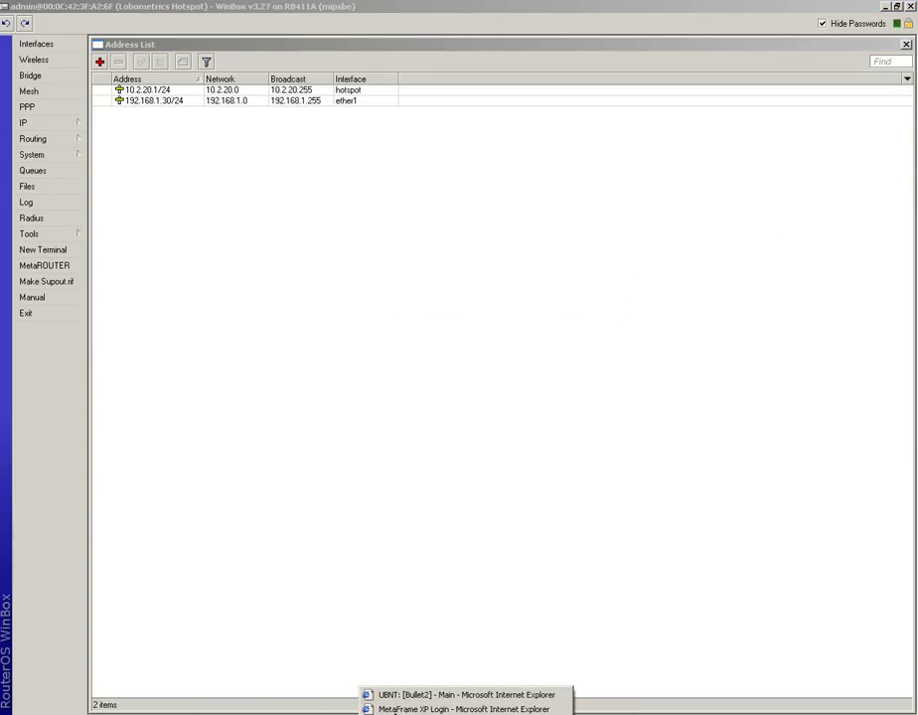
left_click(394, 696)
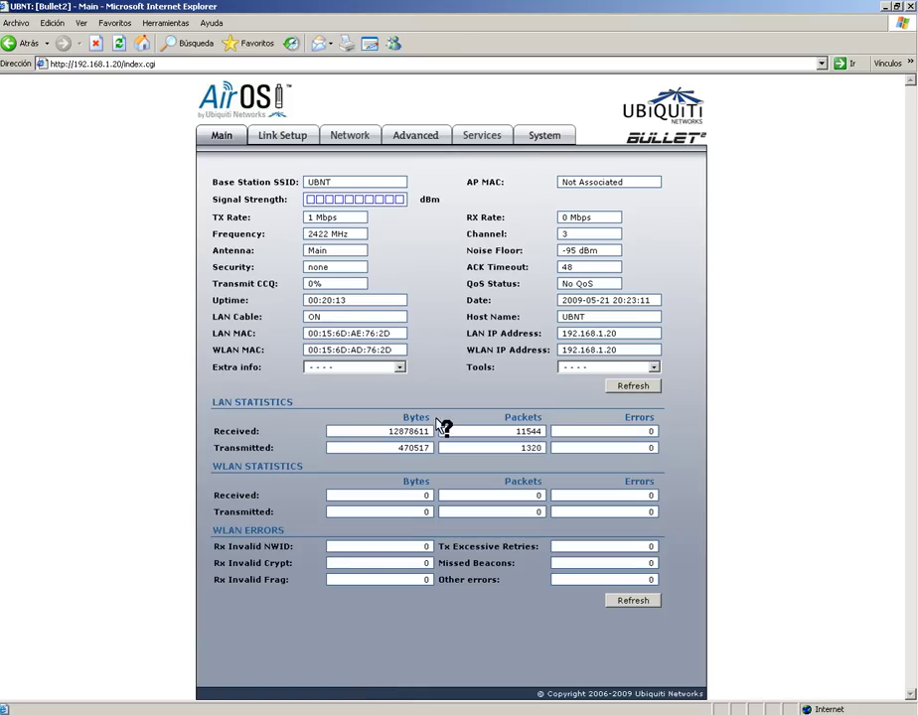
left_click(527, 137)
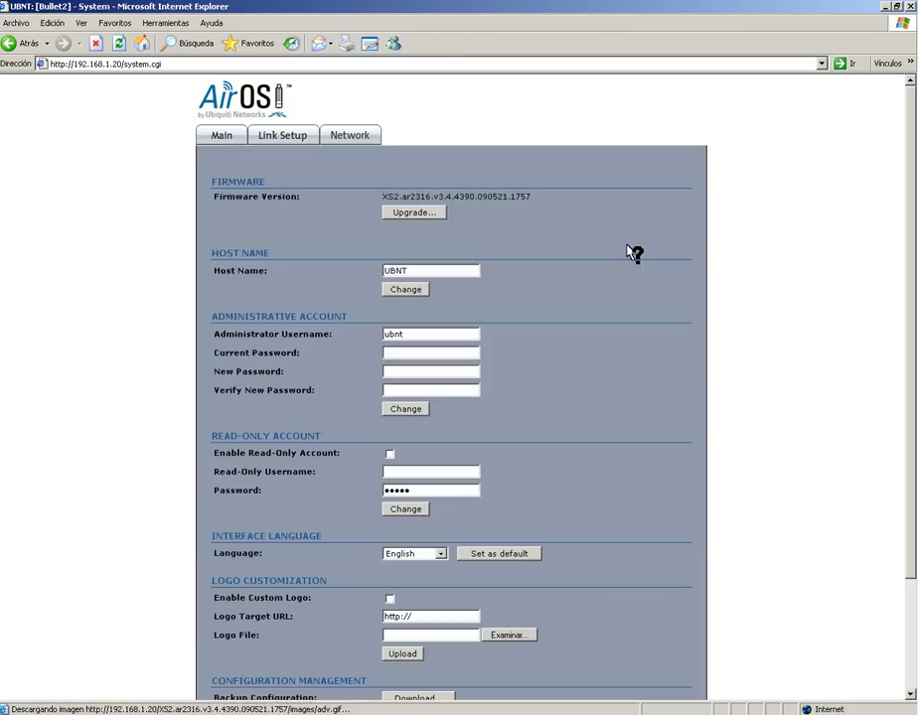
left_click_drag(379, 196, 514, 208)
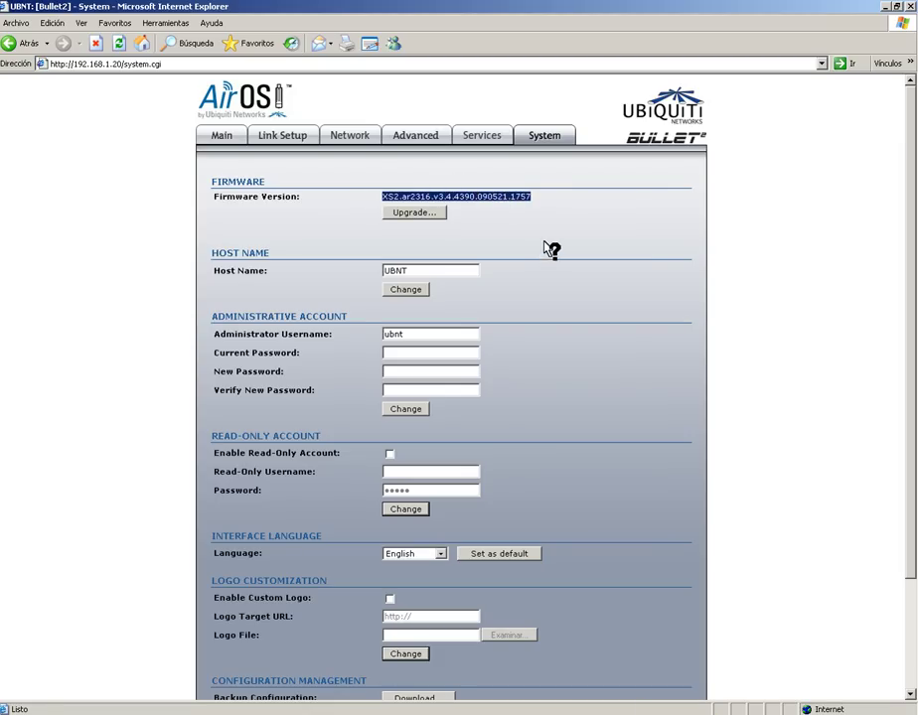
left_click(549, 198)
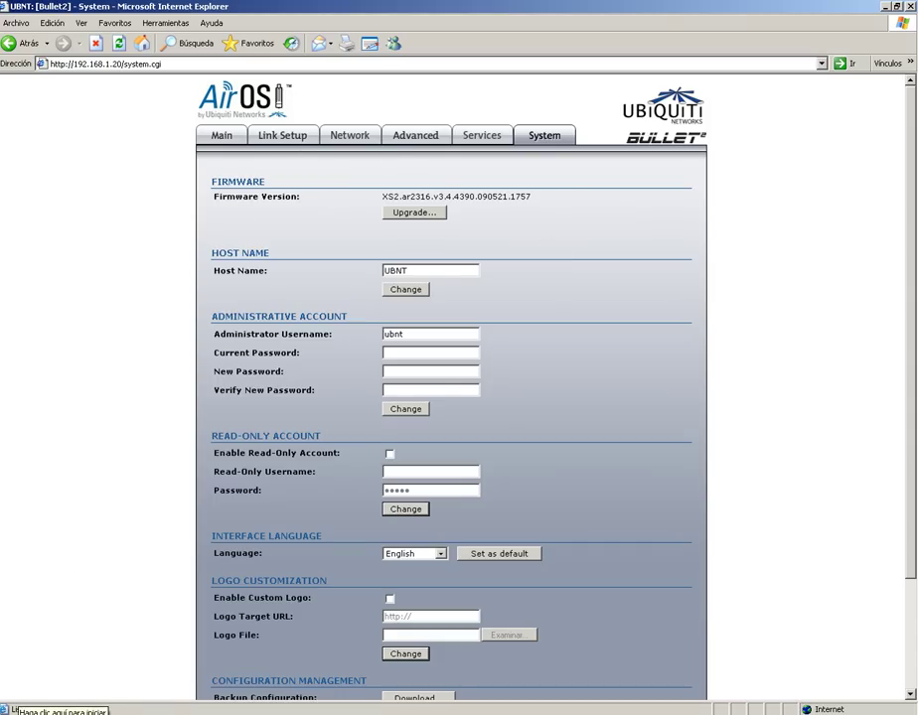
Open Notepad++, create a new document and enter the label "MAC ADDRESS BULLET:"
left_click(8, 708)
left_click(64, 540)
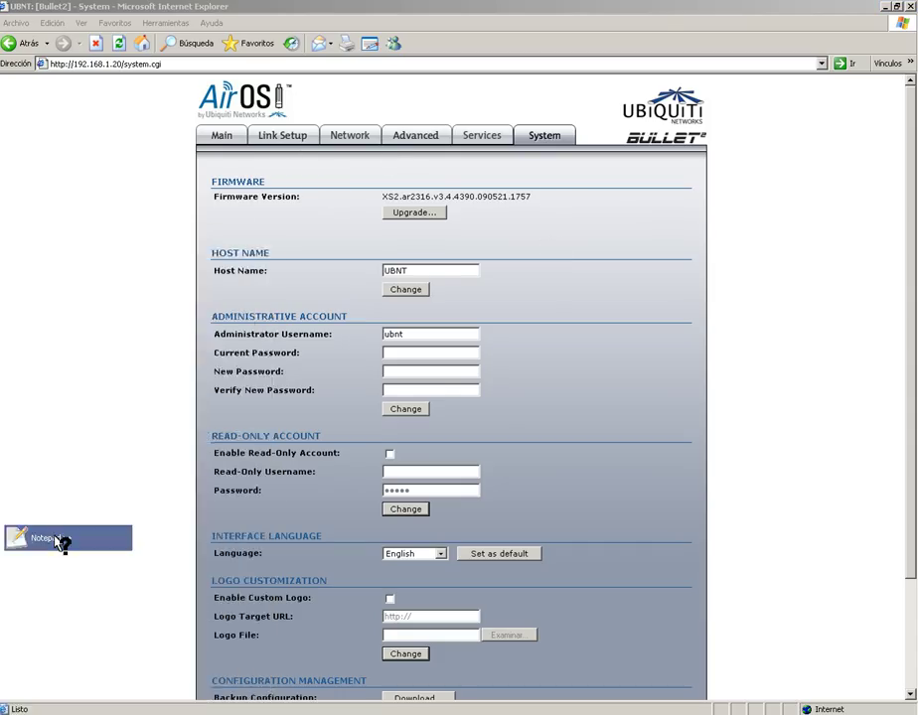
key("ctrl+n")
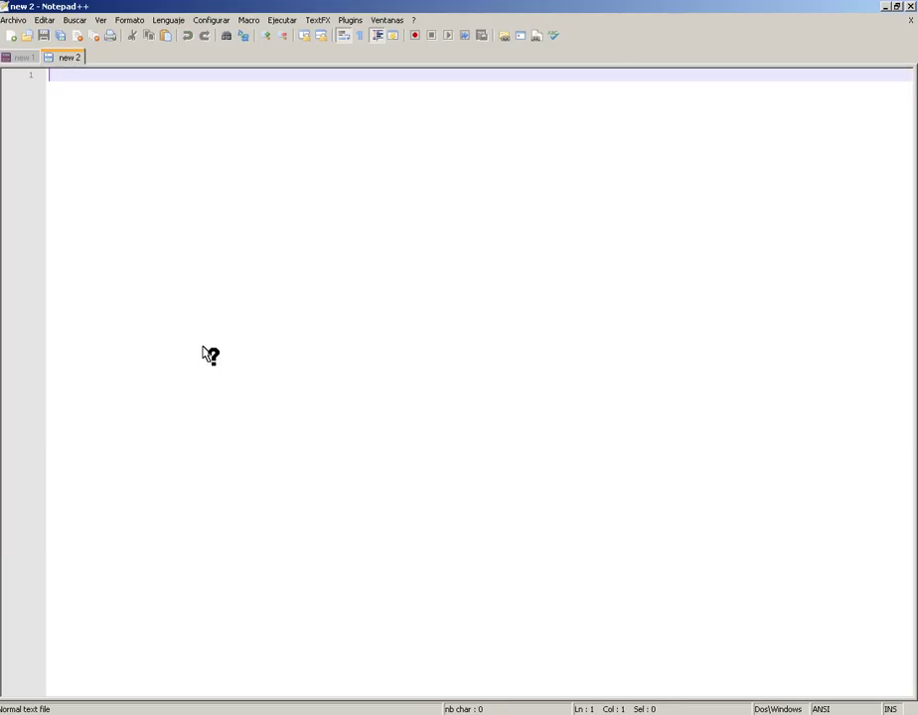
type("M&C")
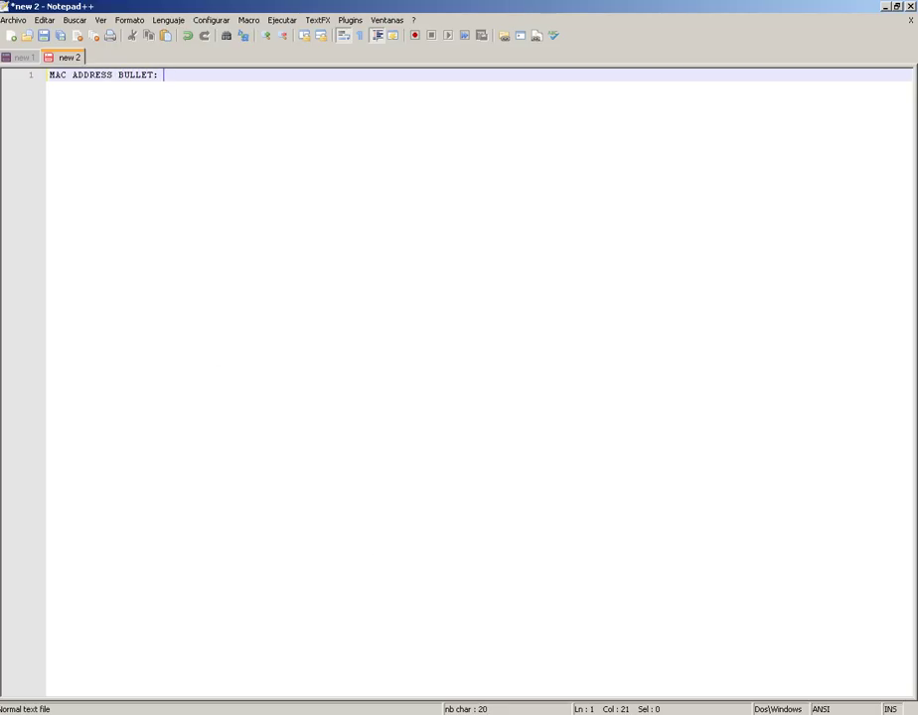
Return to the Bullet2 page in Internet Explorer and copy the WLAN MAC address from its main status page
left_click(400, 714)
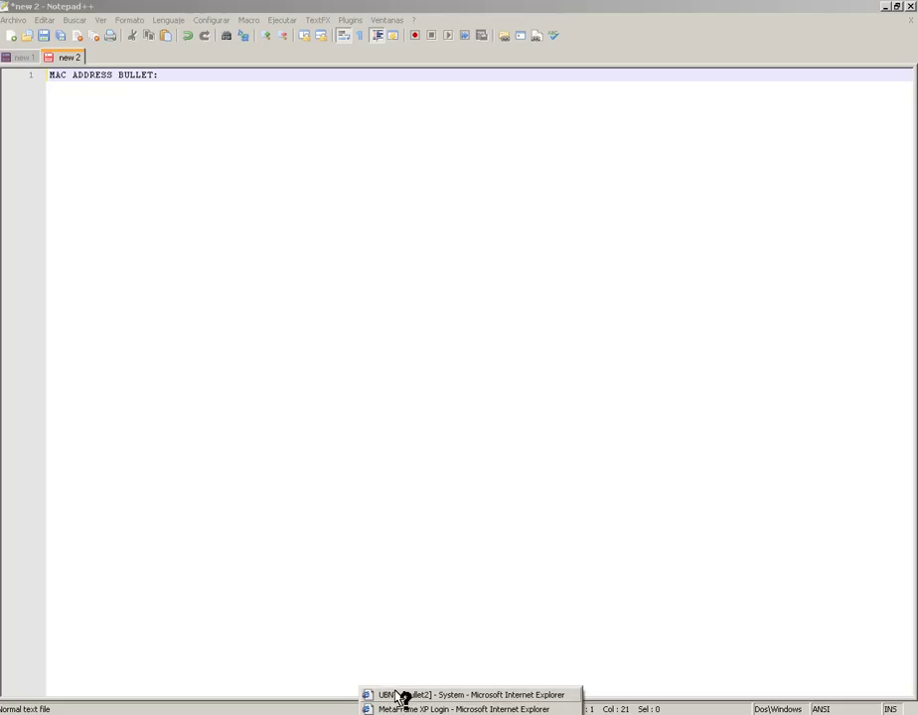
left_click(395, 695)
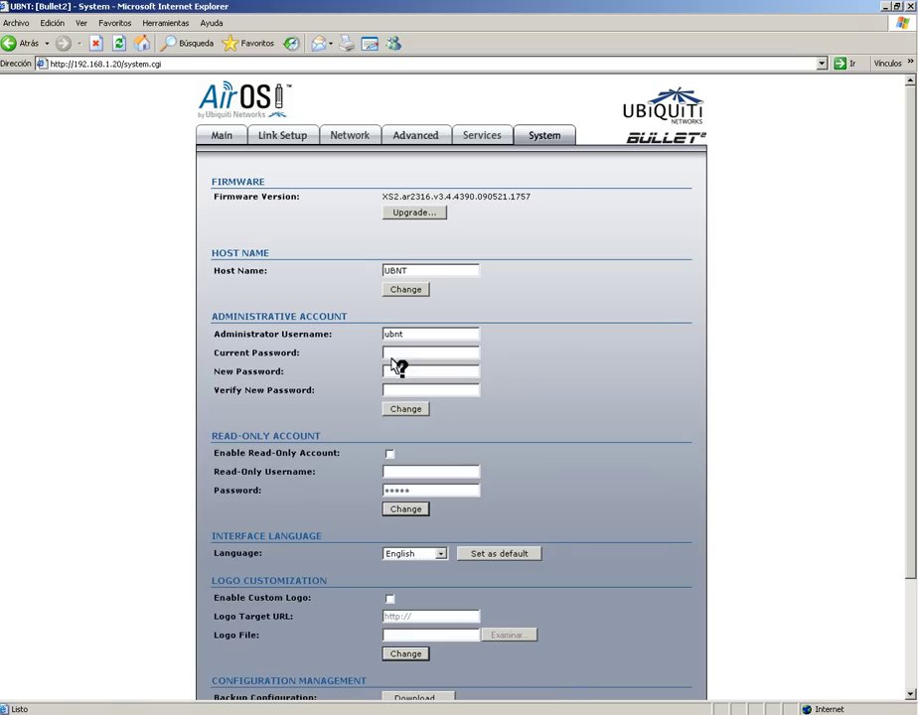
left_click(235, 134)
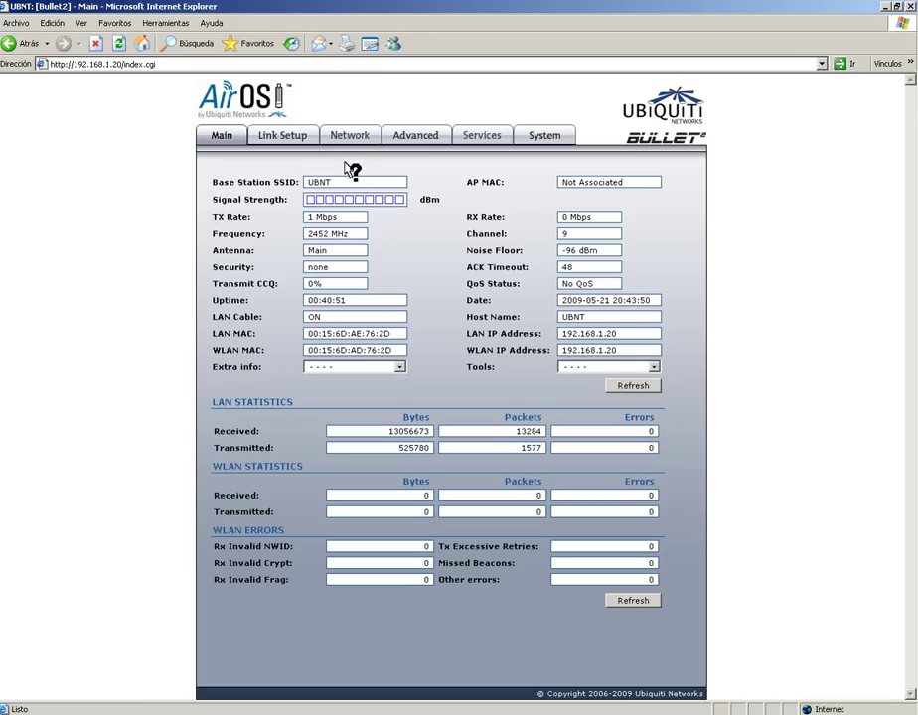
left_click_drag(394, 349, 298, 349)
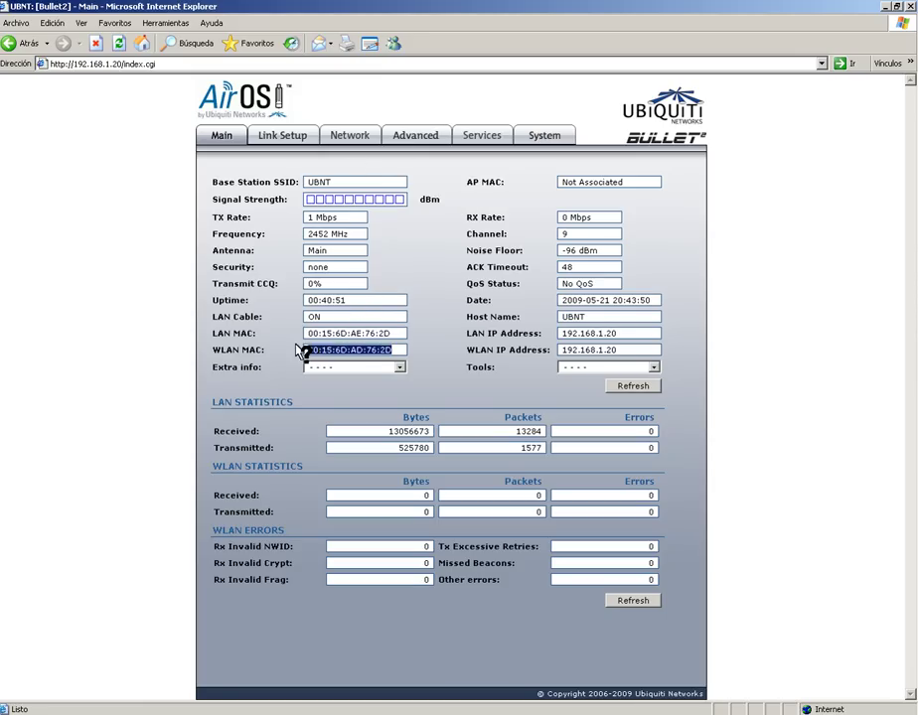
right_click(334, 349)
left_click(363, 374)
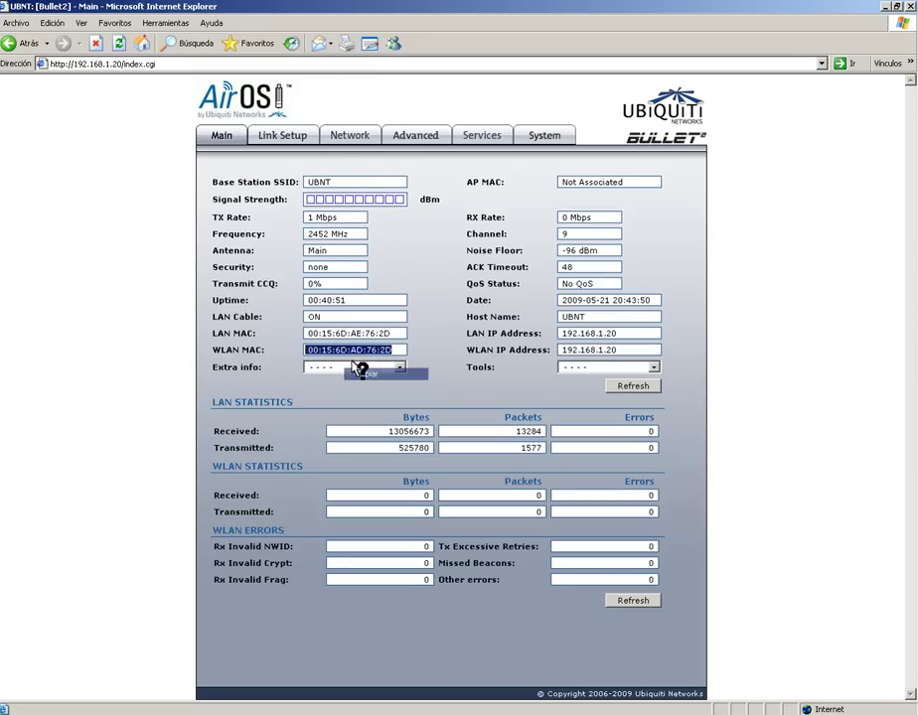
Paste the Bullet's WLAN MAC address after its label in the Notepad++ document and add a second line, "MAC ADDRESS LOBO:"
left_click(883, 6)
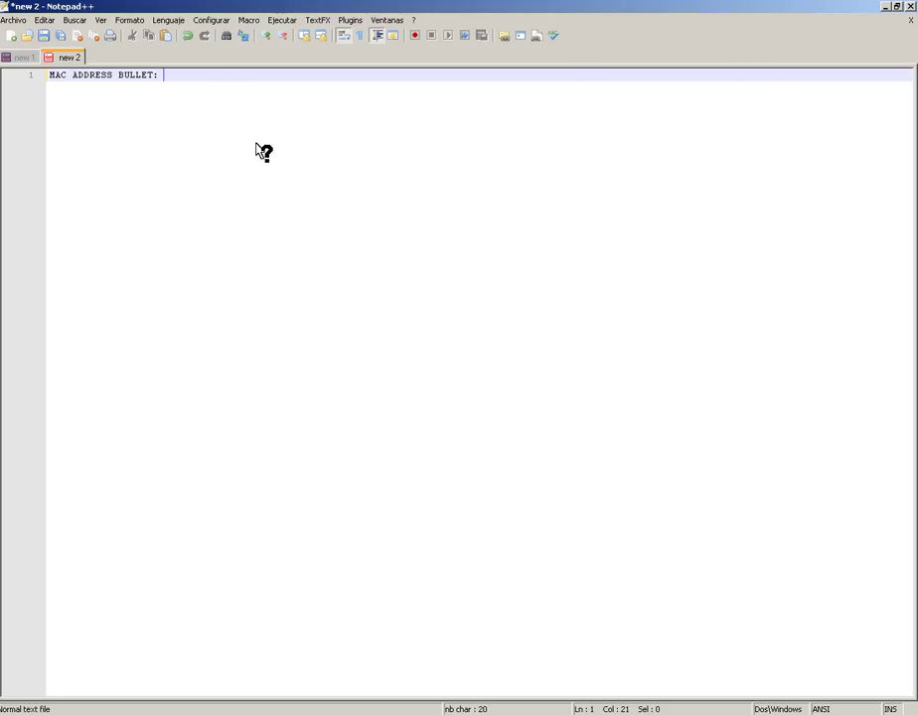
key("ctrl+v")
key("Return")
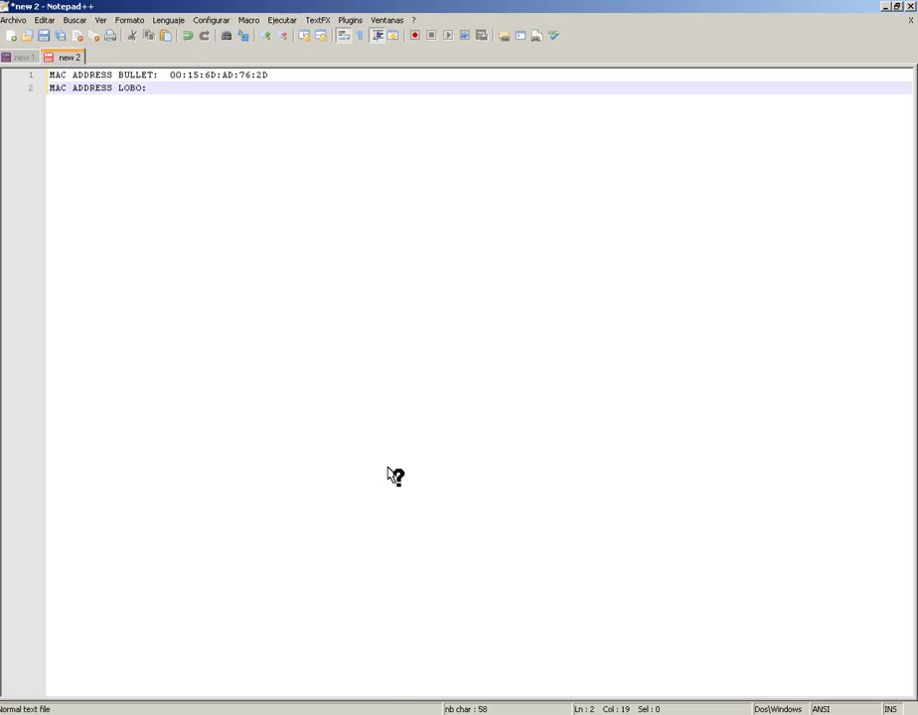
Switch to WinBox and copy the MAC address of the hotspot wireless interface from its general settings
key("alt+Tab")
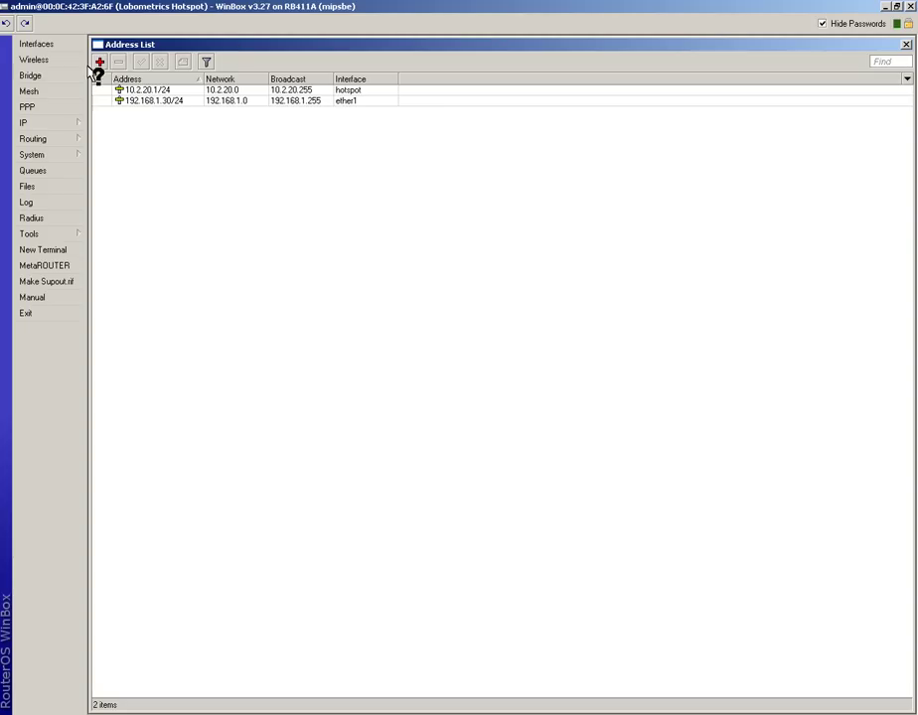
left_click(41, 44)
double_click(189, 297)
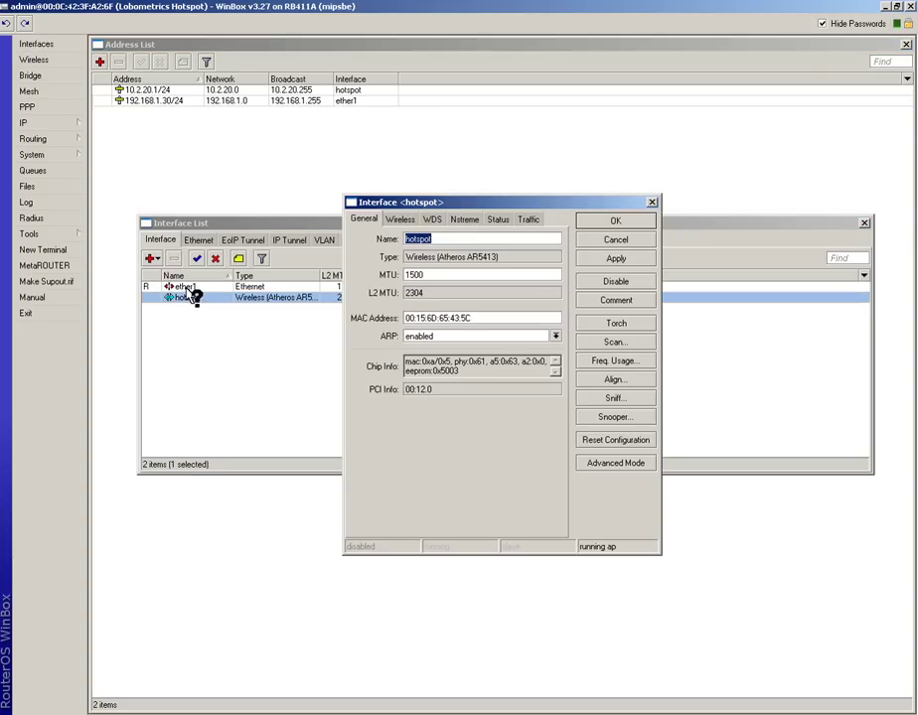
left_click_drag(462, 318, 390, 320)
right_click(461, 328)
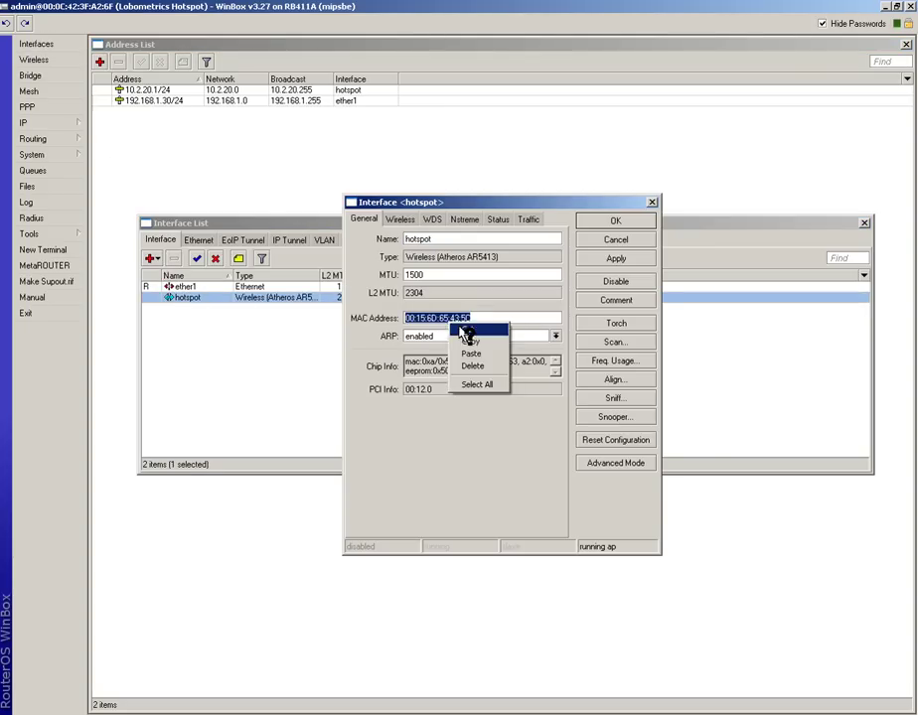
left_click(482, 338)
Switch back to Notepad++ and paste the hotspot interface's MAC address after "MAC ADDRESS LOBO:"
key("alt+Tab")
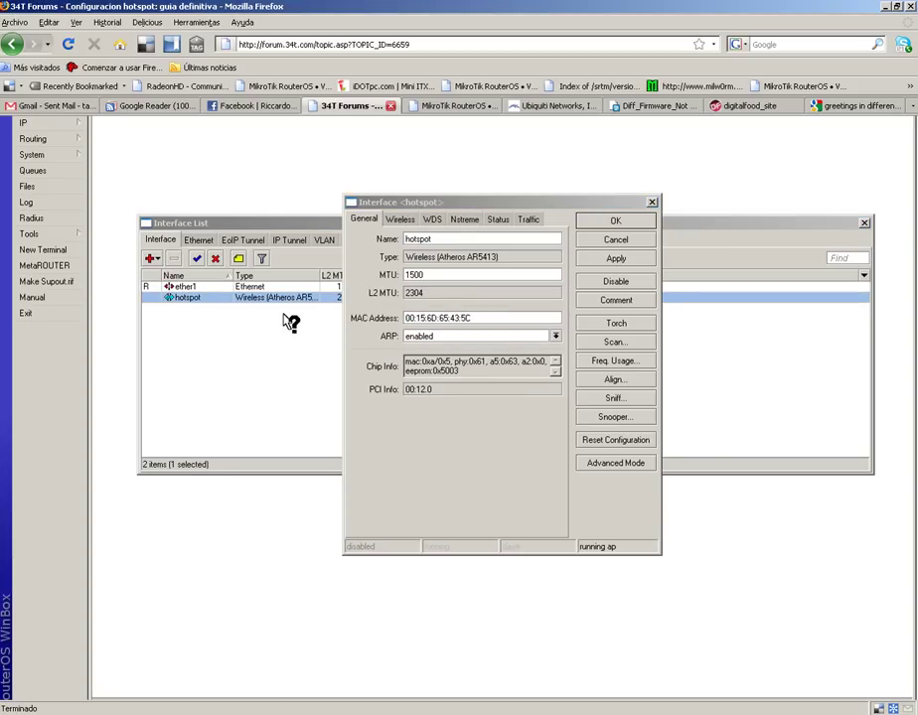
key("alt+Tab")
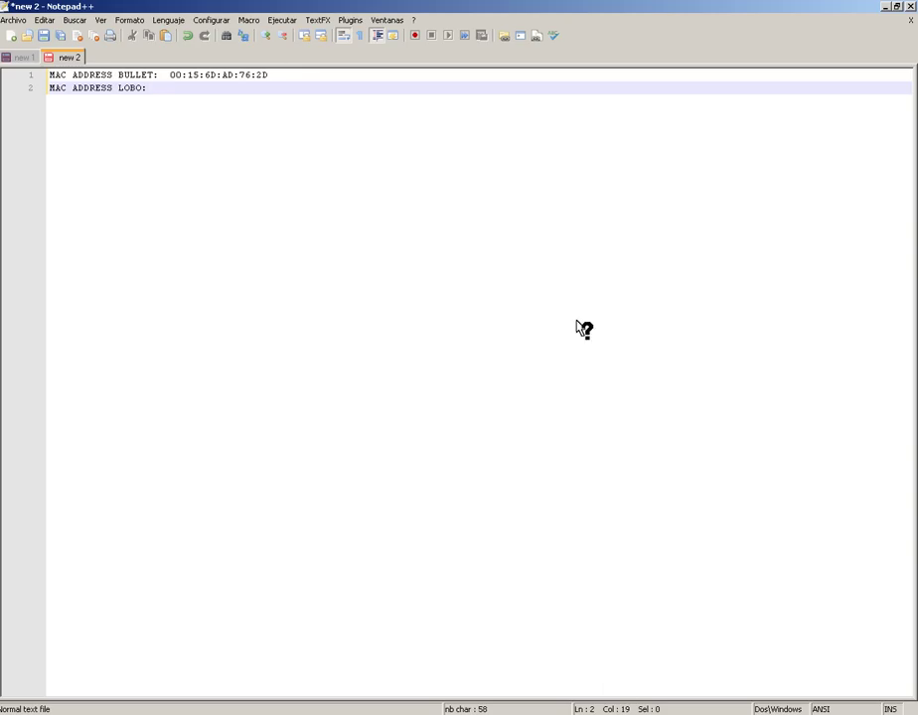
right_click(155, 89)
left_click(182, 121)
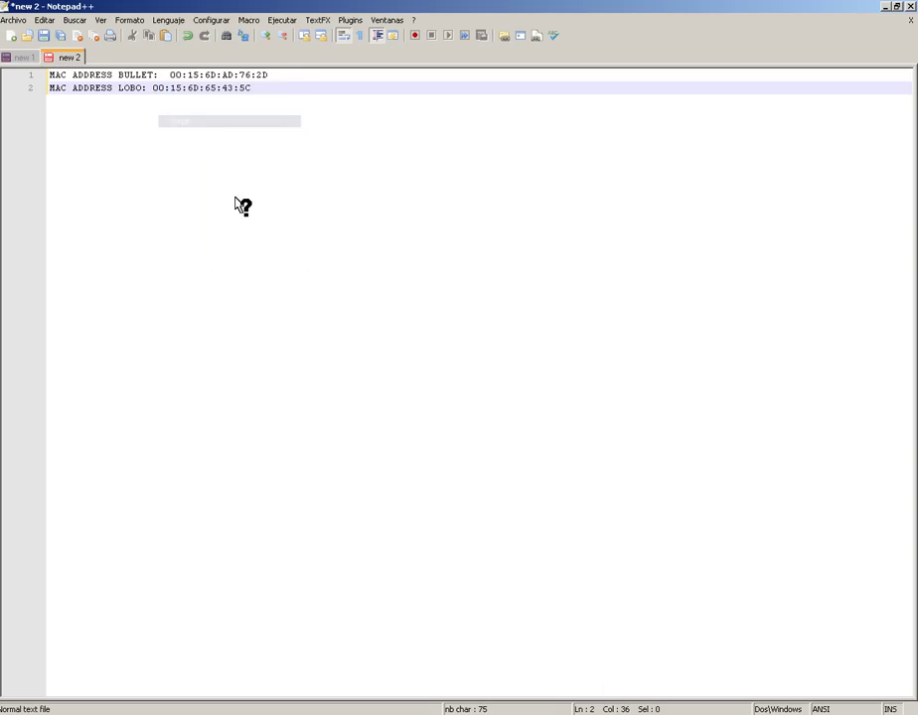
Return to WinBox and close the hotspot interface, interface list and address list windows
key("alt+Tab")
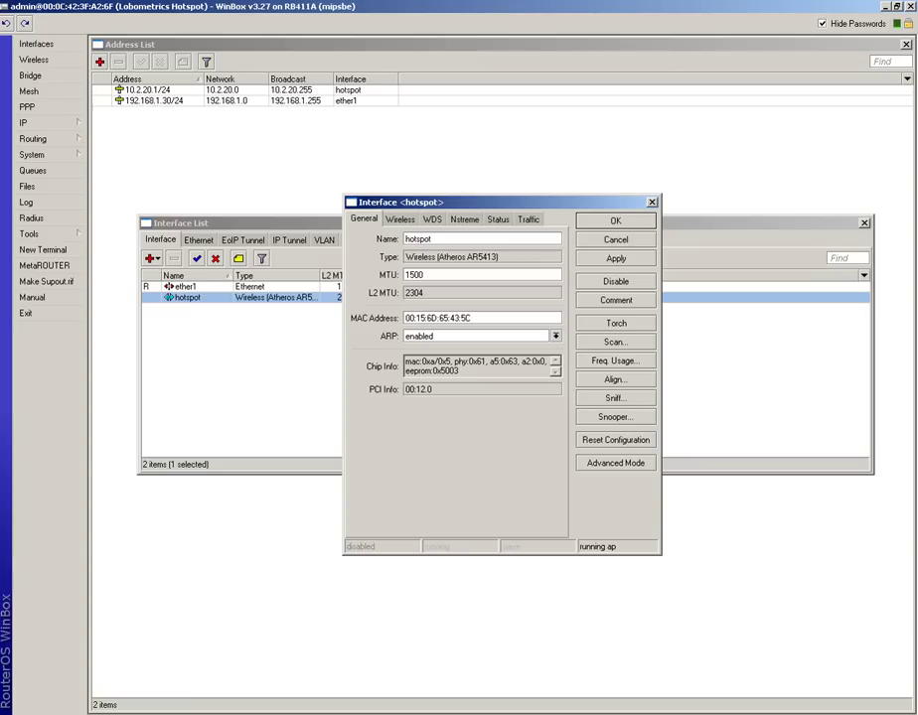
left_click(652, 206)
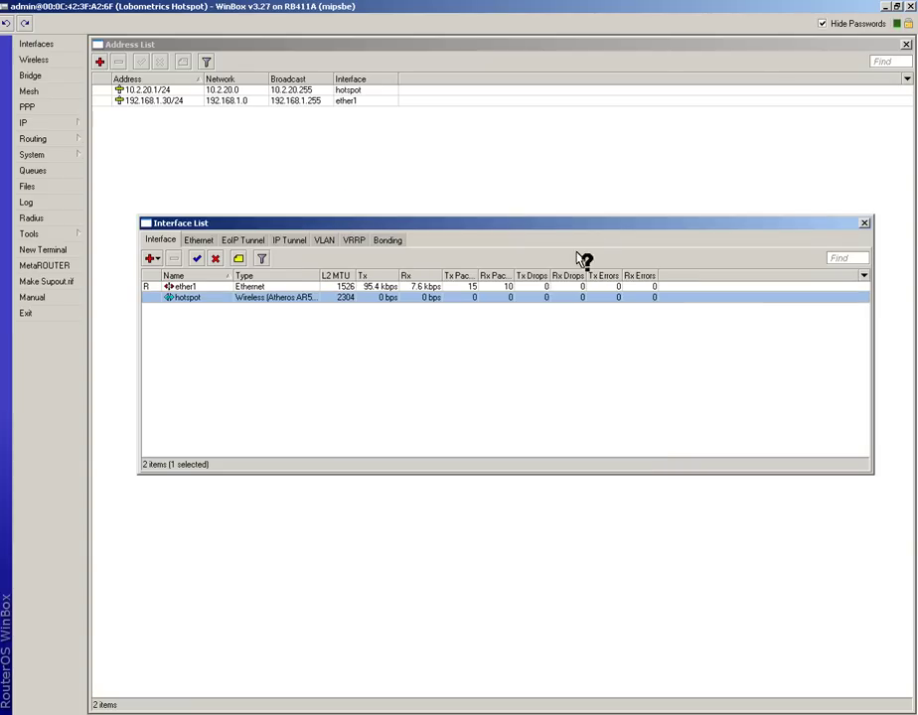
left_click(863, 222)
left_click(904, 45)
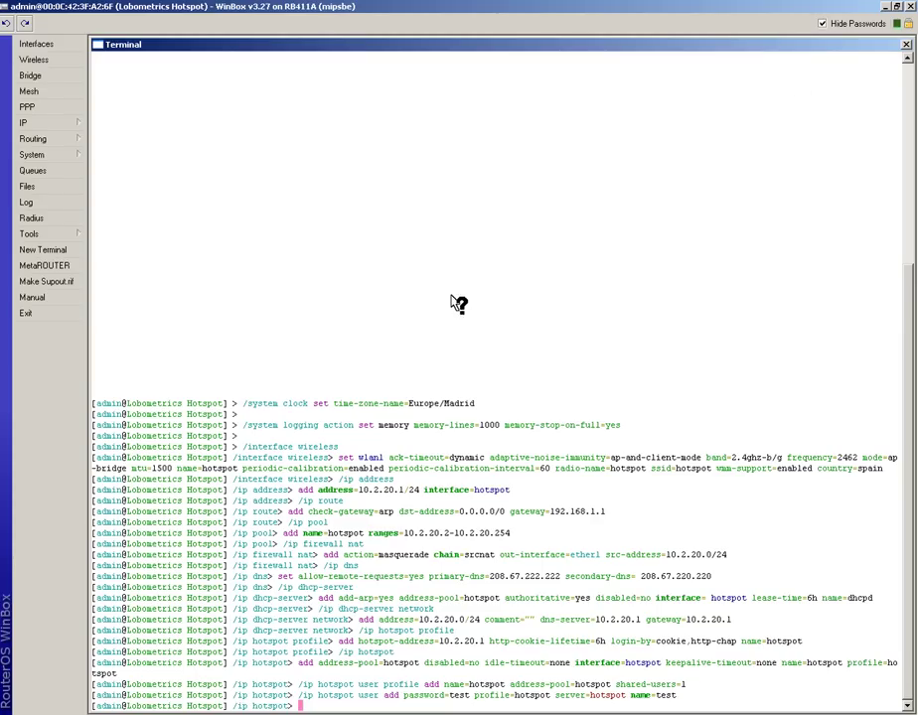
Close the terminal and set the hotspot wireless interface's WDS mode to static in its advanced settings
key("ctrl+F4")
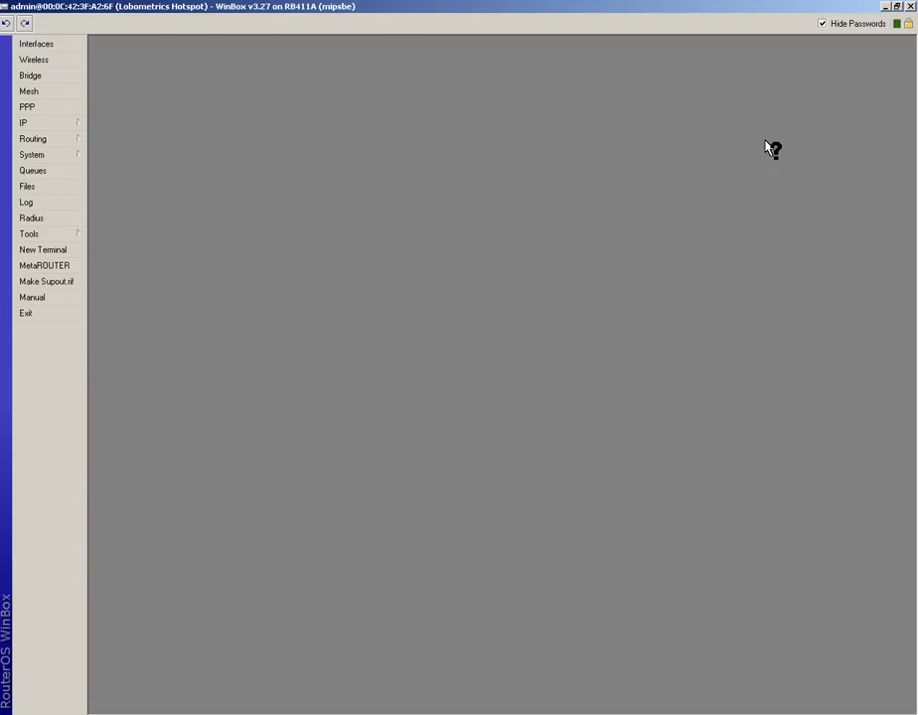
left_click(48, 59)
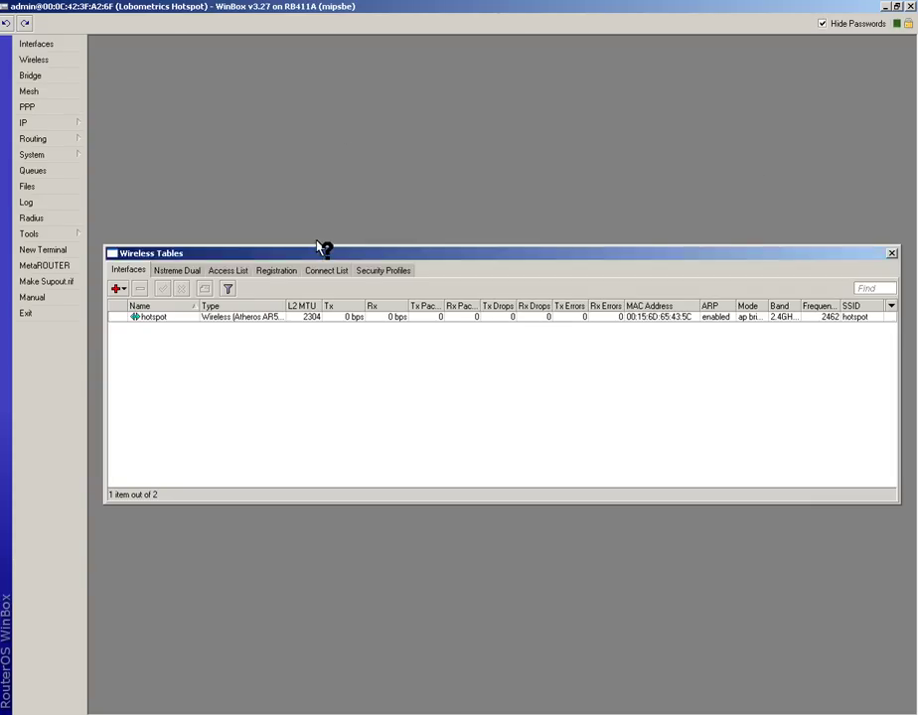
double_click(324, 246)
double_click(161, 109)
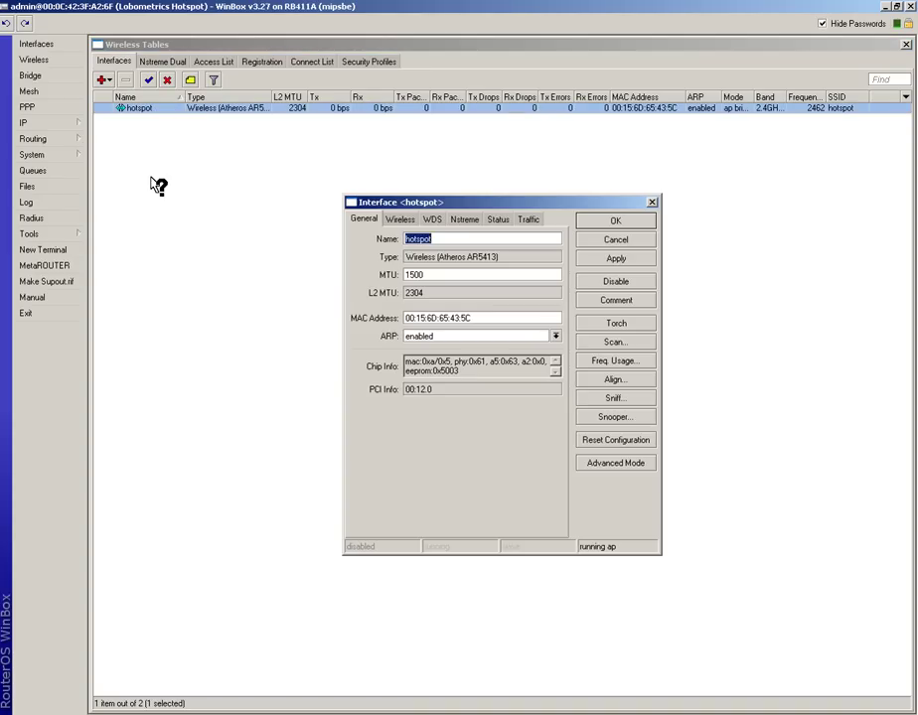
left_click(644, 464)
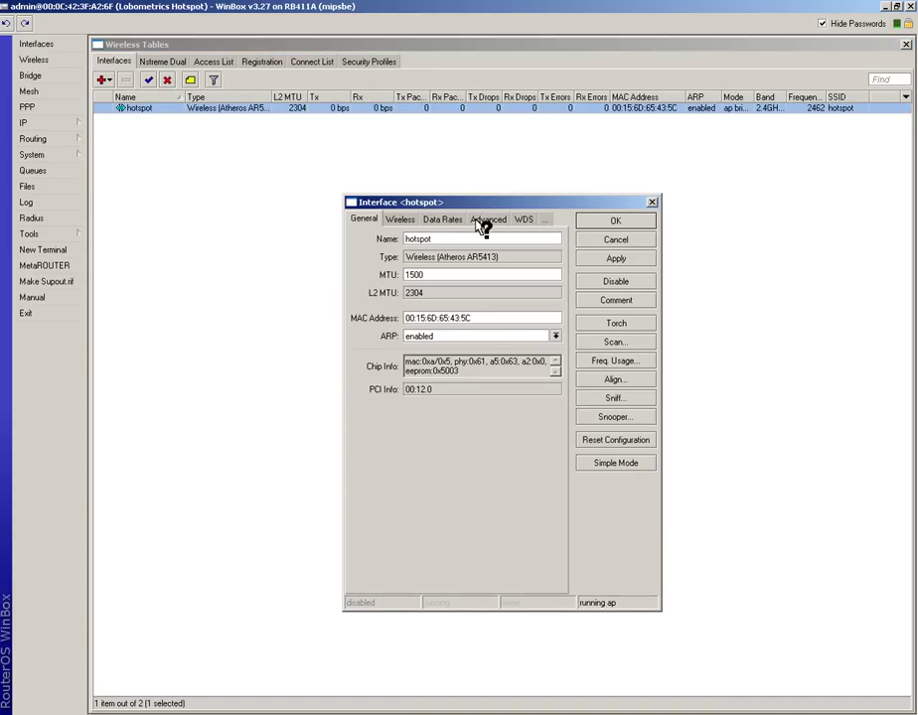
left_click(521, 219)
left_click(459, 238)
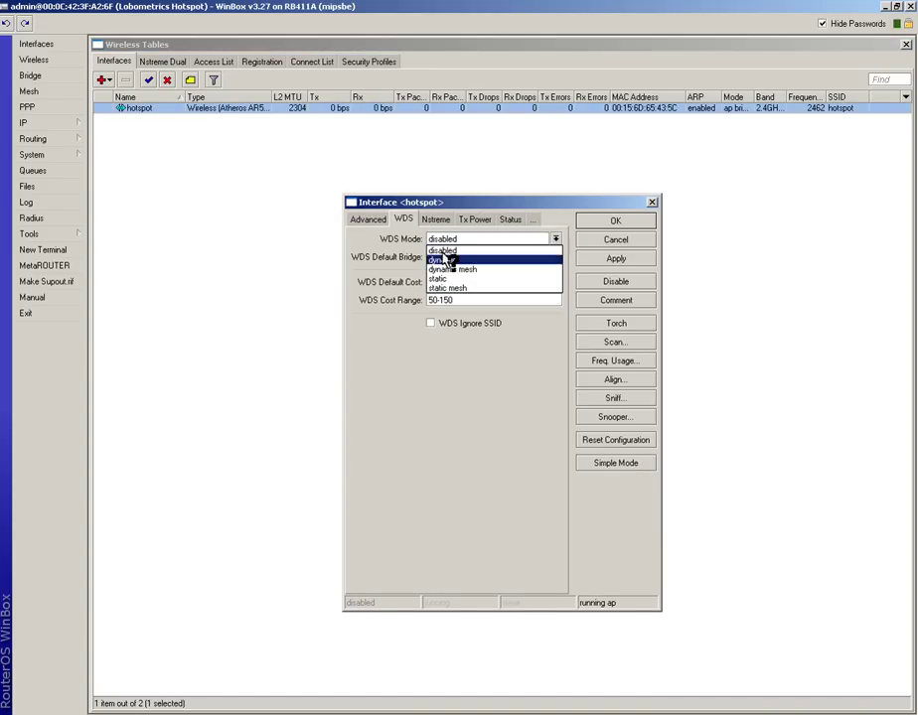
left_click(467, 290)
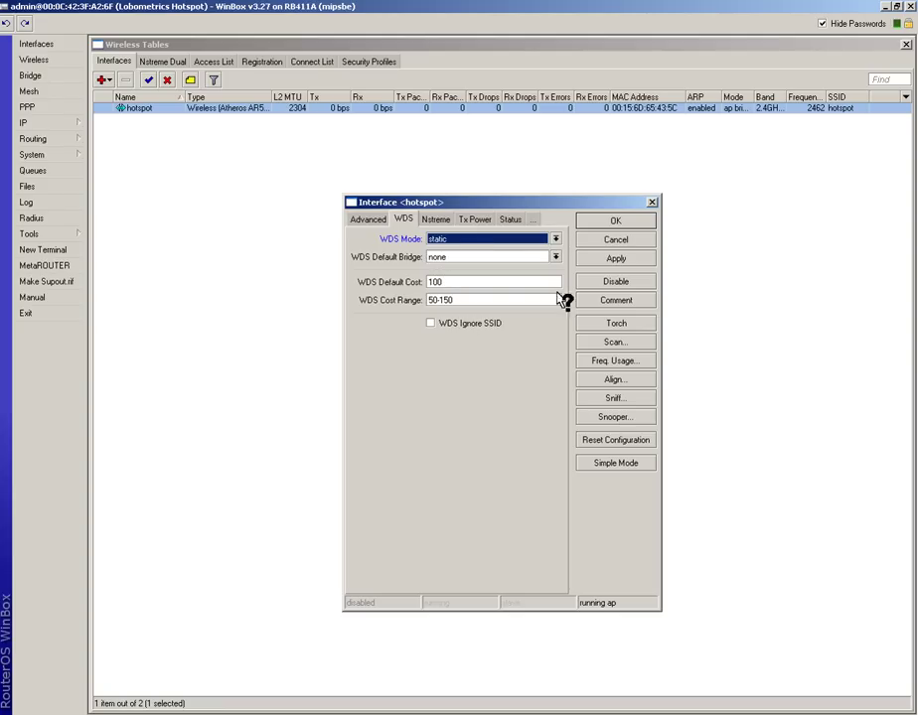
left_click(602, 259)
left_click(609, 221)
left_click(253, 169)
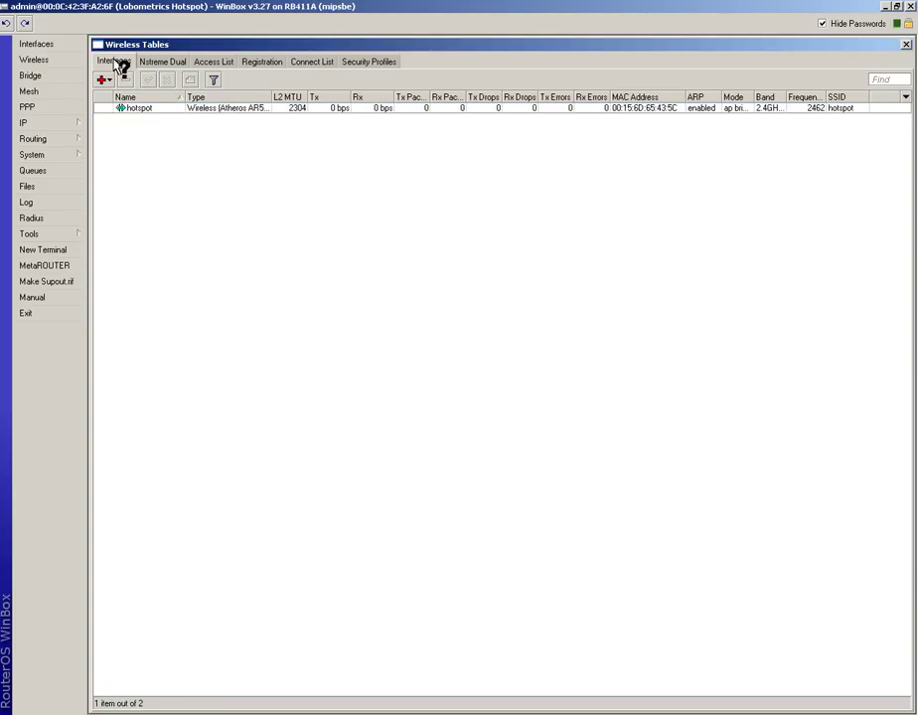
Add a WDS interface named bullet with hotspot as master interface and the copied MAC address 00:15:6D:65:43:5C as WDS address
left_click(104, 80)
left_click(107, 106)
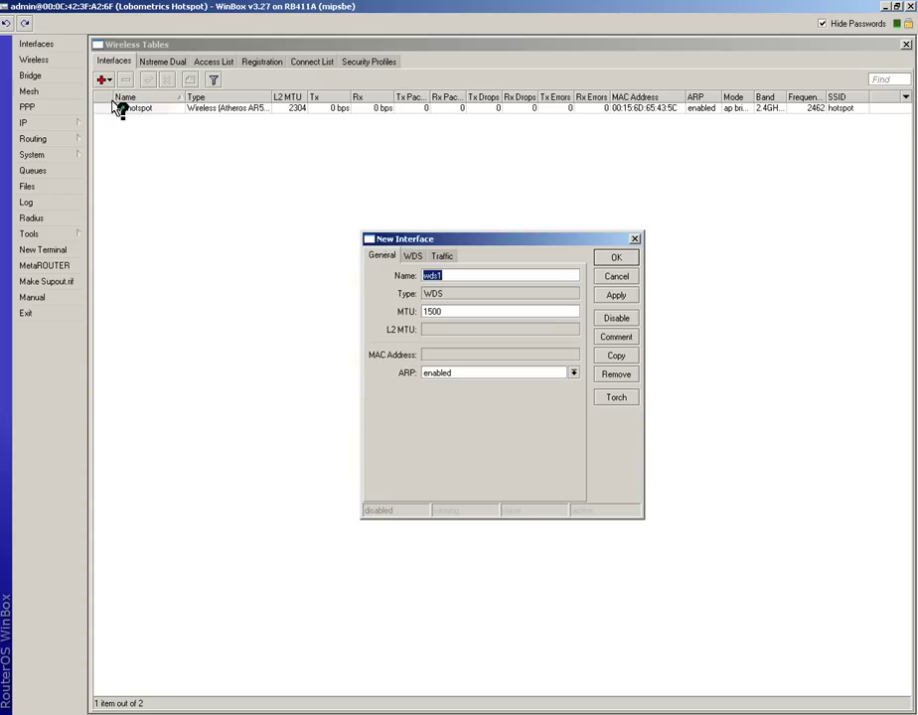
left_click(414, 255)
left_click(456, 294)
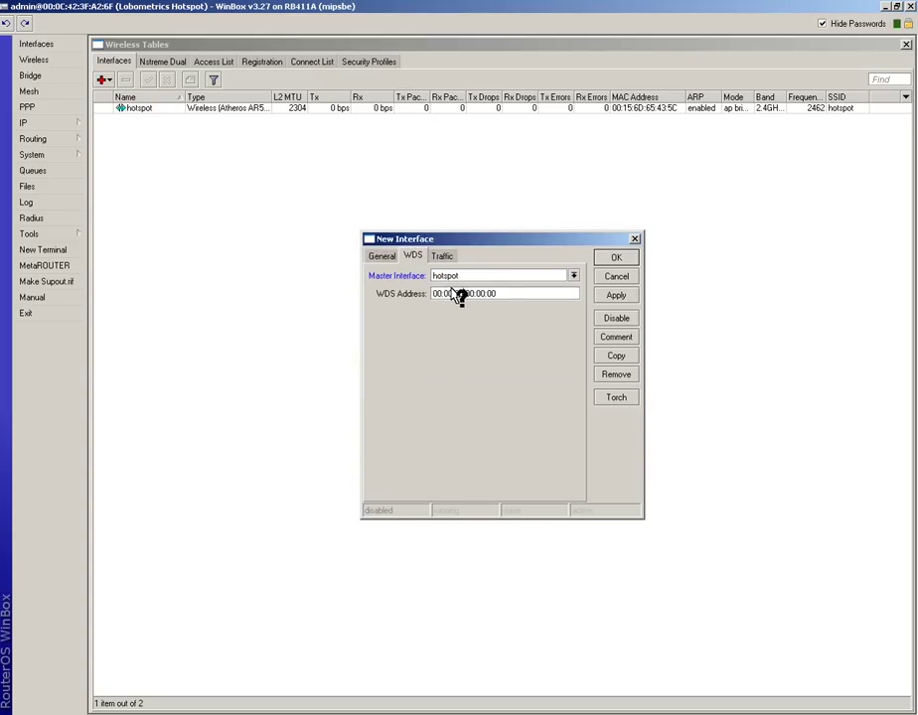
double_click(457, 294)
key("ctrl+v")
left_click(382, 256)
left_click(412, 255)
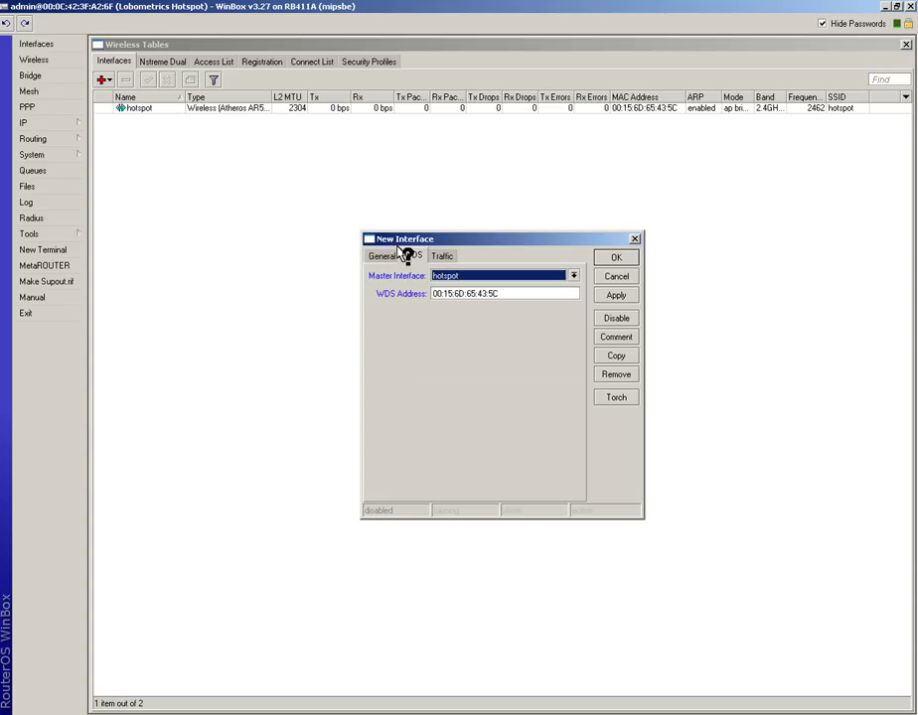
left_click(615, 260)
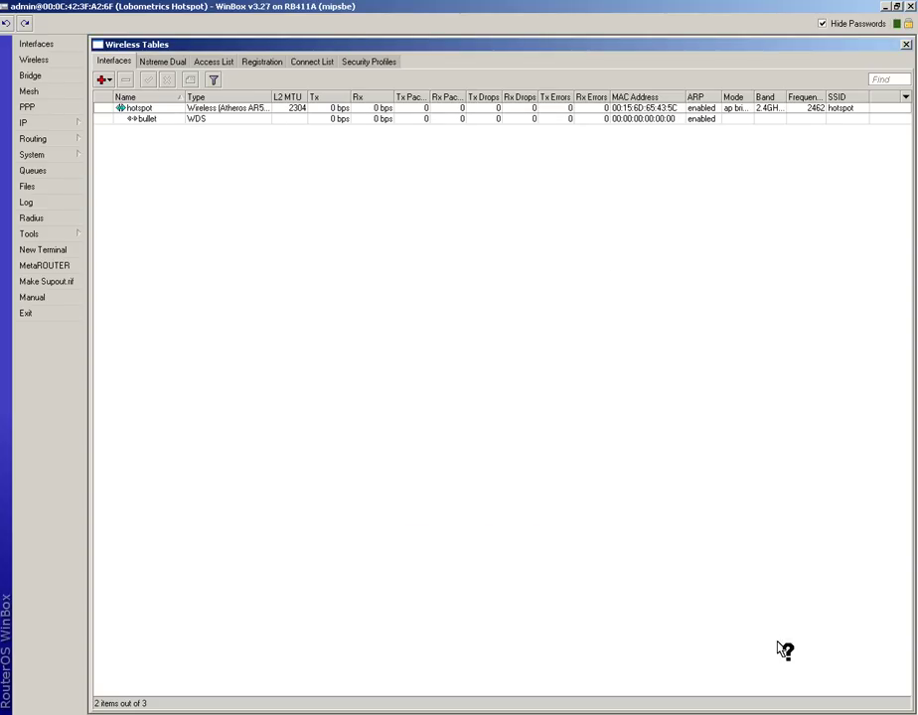
right_click(834, 707)
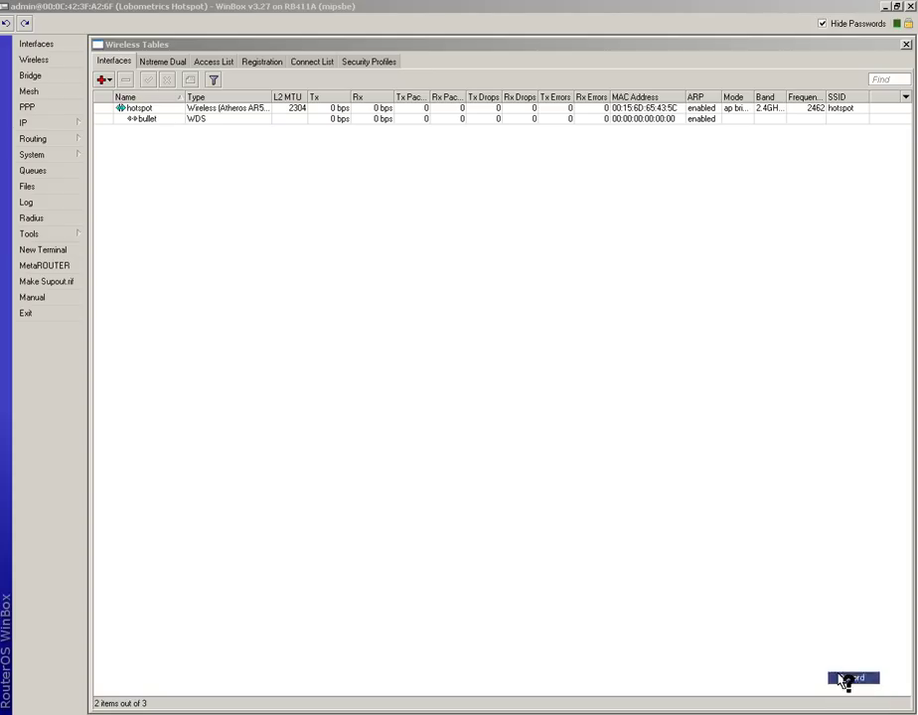
left_click(839, 679)
left_click(400, 239)
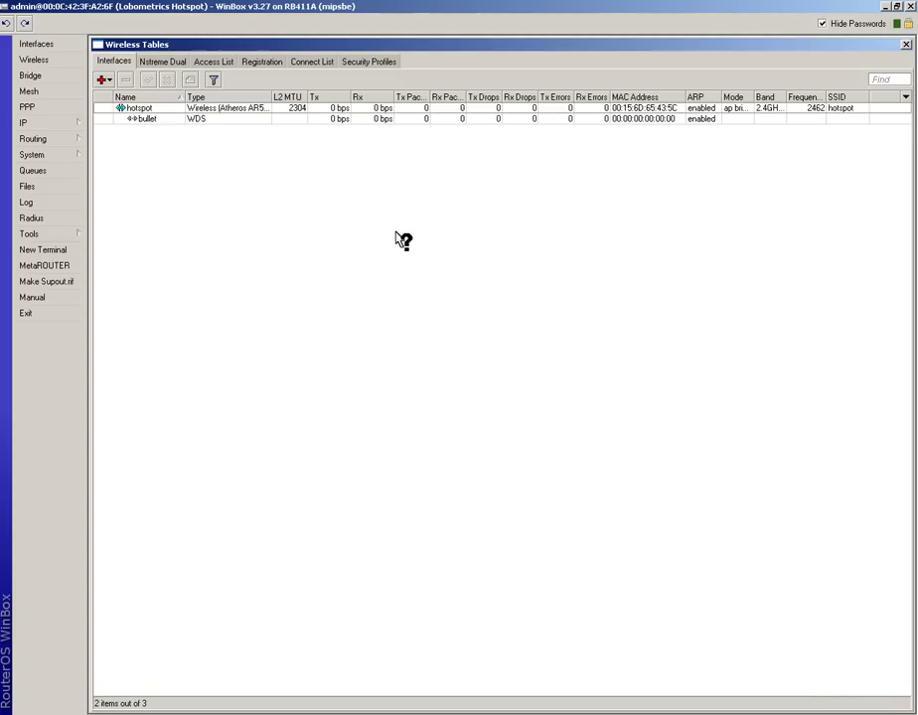
Create a bridge interface named bridge-hotspot with the default settings
left_click(30, 75)
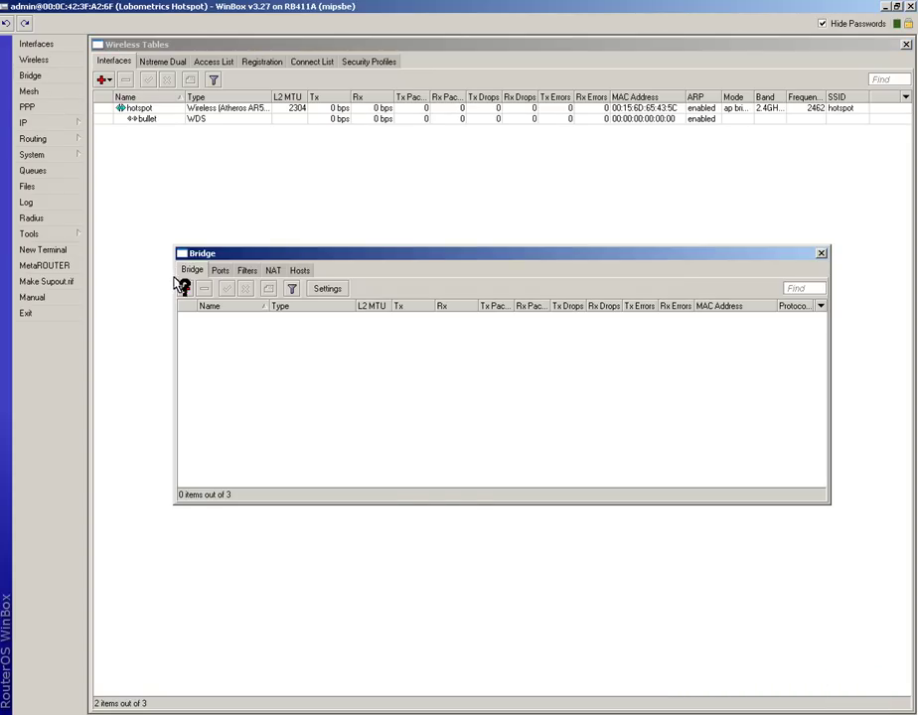
left_click(185, 288)
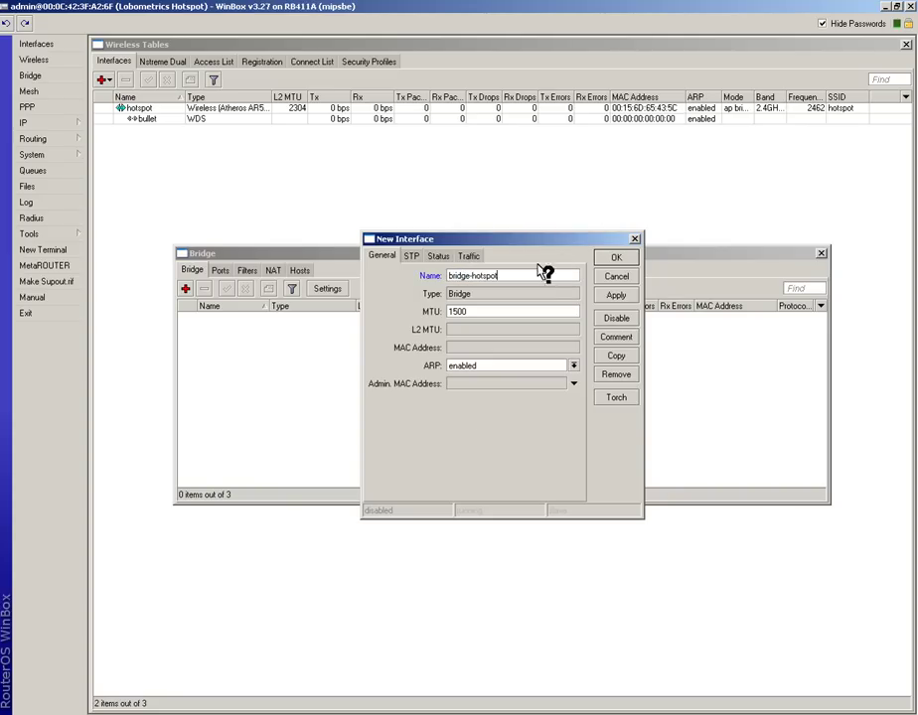
left_click(616, 294)
left_click(616, 277)
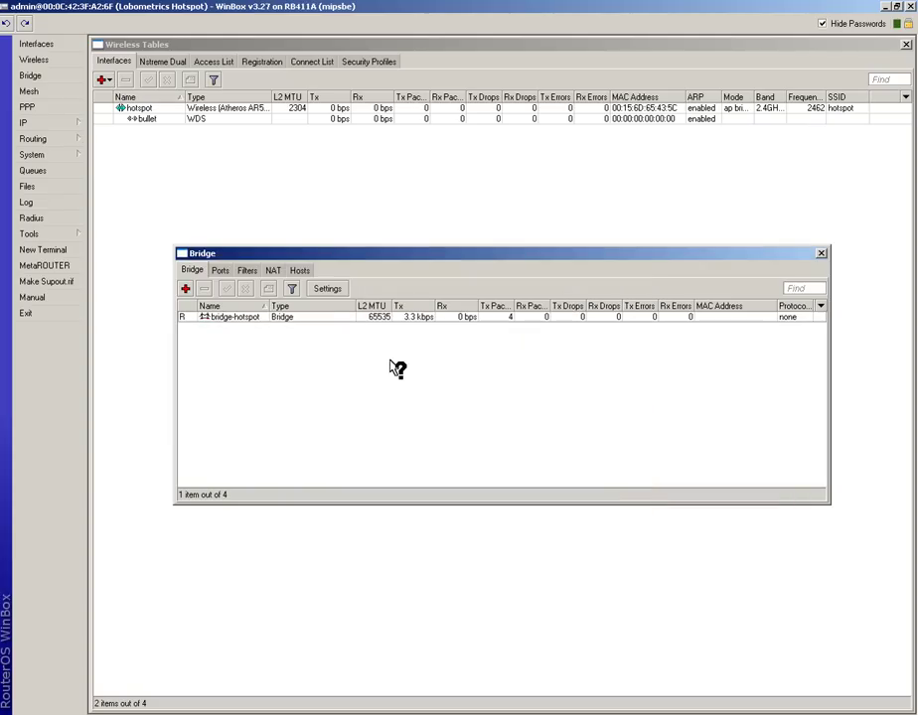
Add the hotspot interface as a port of bridge-hotspot
left_click(217, 270)
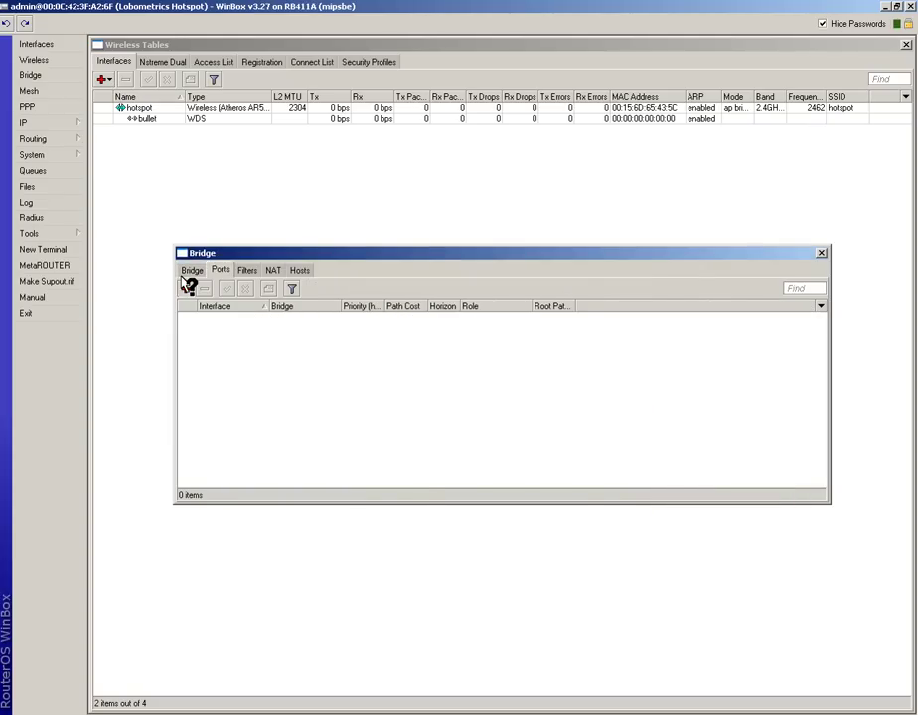
left_click(184, 288)
left_click(483, 278)
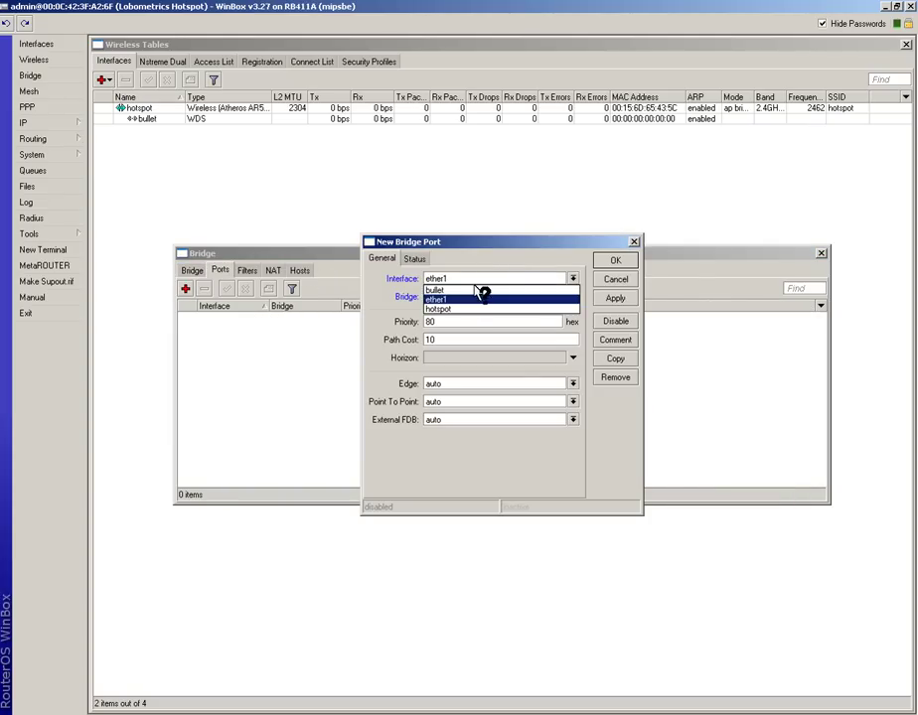
left_click(473, 306)
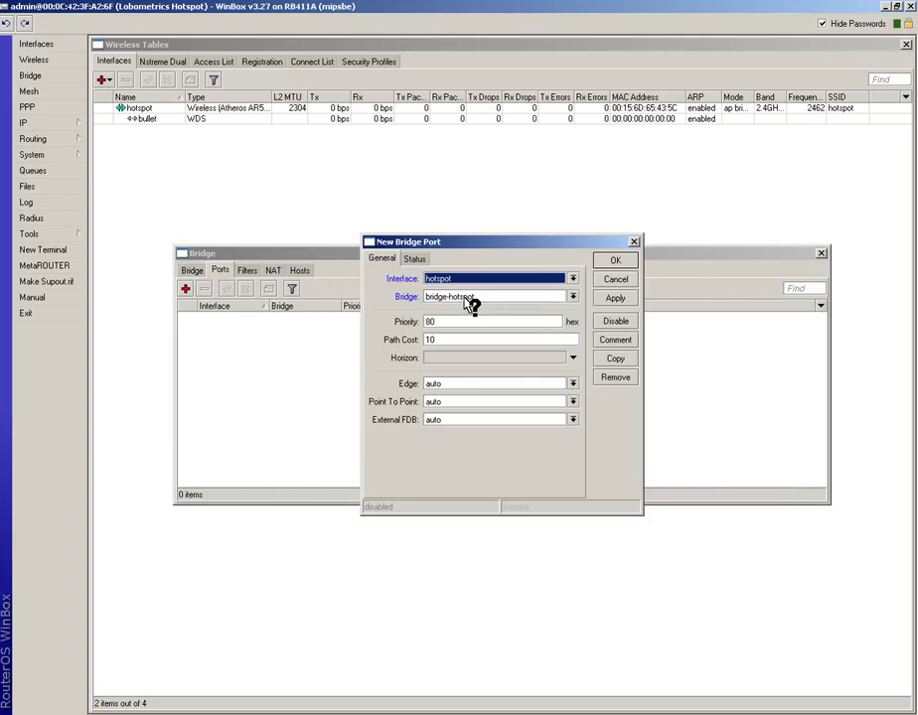
left_click(616, 297)
left_click(615, 260)
Add the bullet WDS interface as a port of bridge-hotspot and close the bridge window
left_click(185, 288)
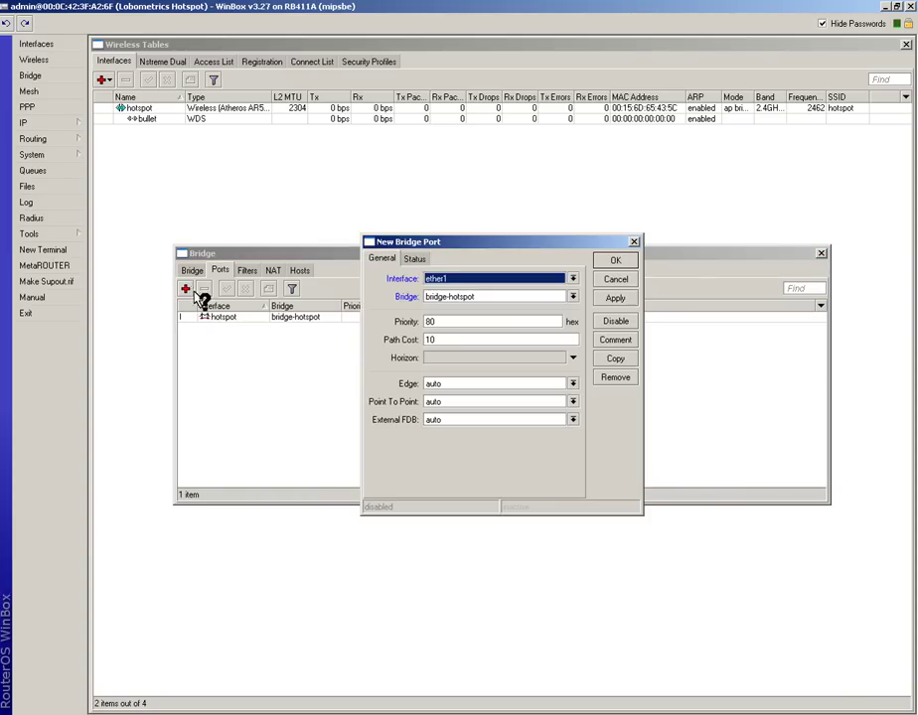
left_click(453, 280)
left_click(444, 289)
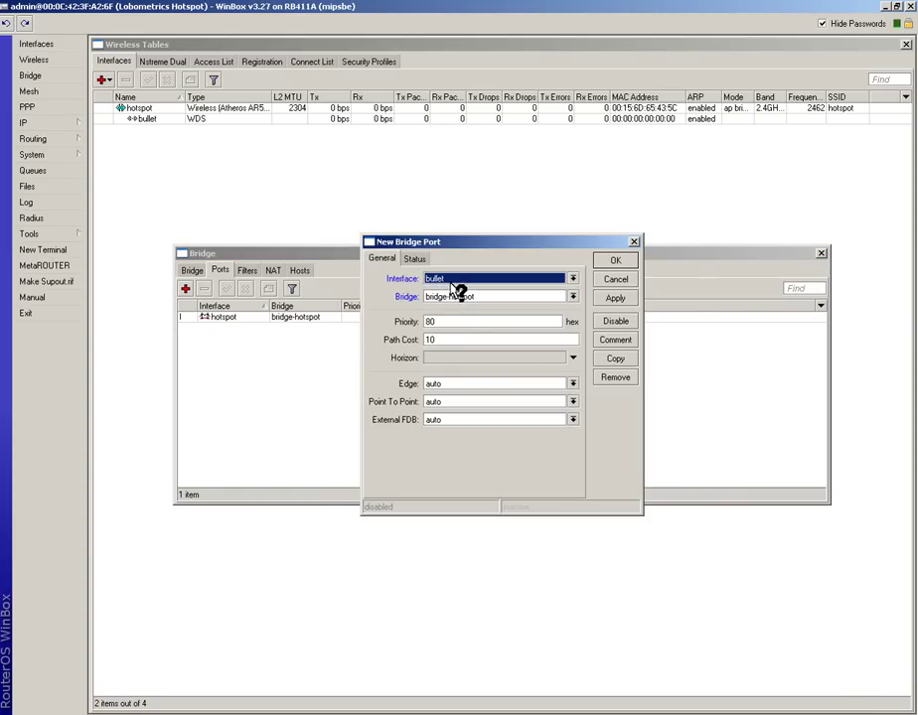
left_click(614, 296)
left_click(615, 260)
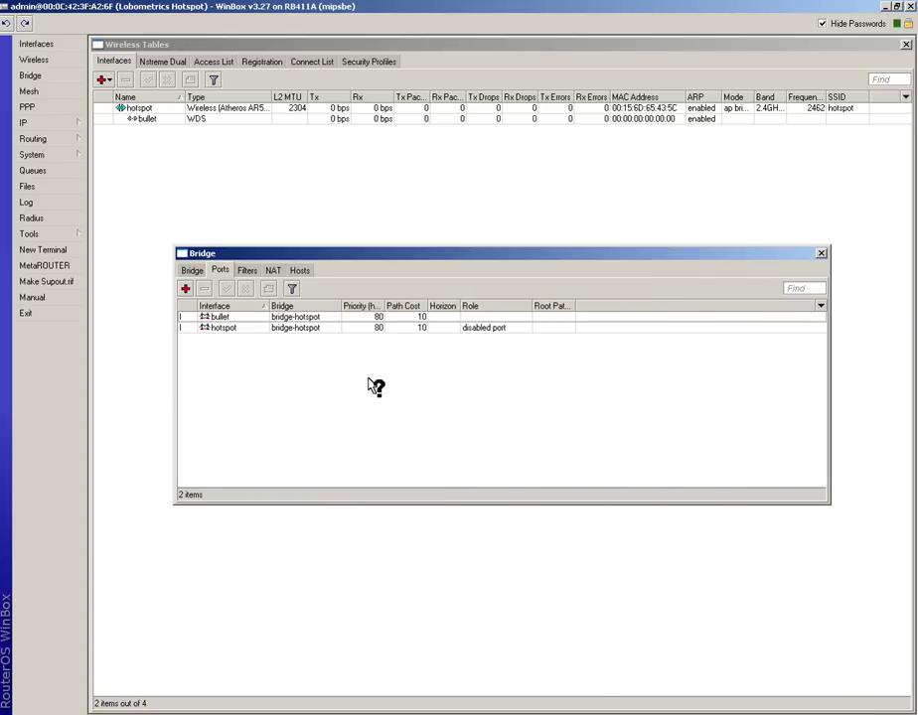
left_click(823, 252)
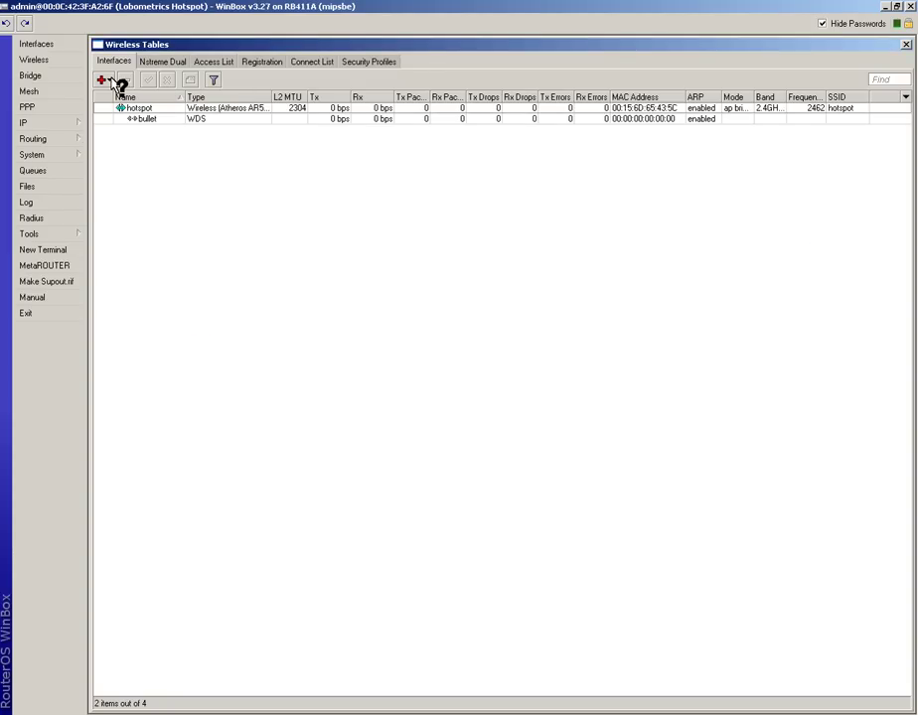
Assign the IP address 10.2.20.1/24 to the bridge-hotspot interface
left_click(46, 123)
left_click(117, 155)
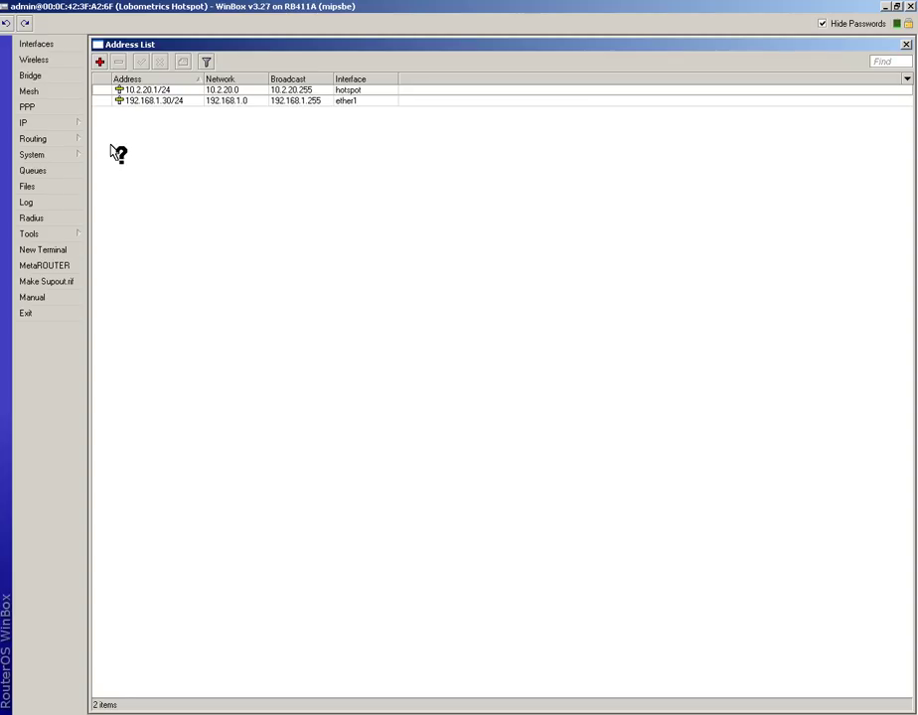
double_click(159, 88)
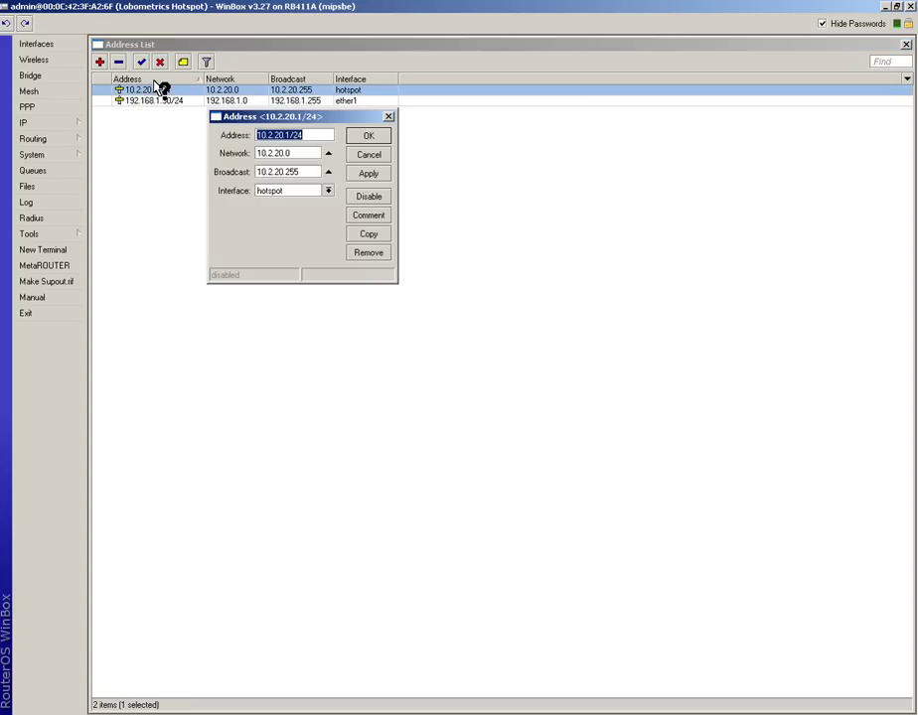
left_click(278, 190)
left_click(279, 200)
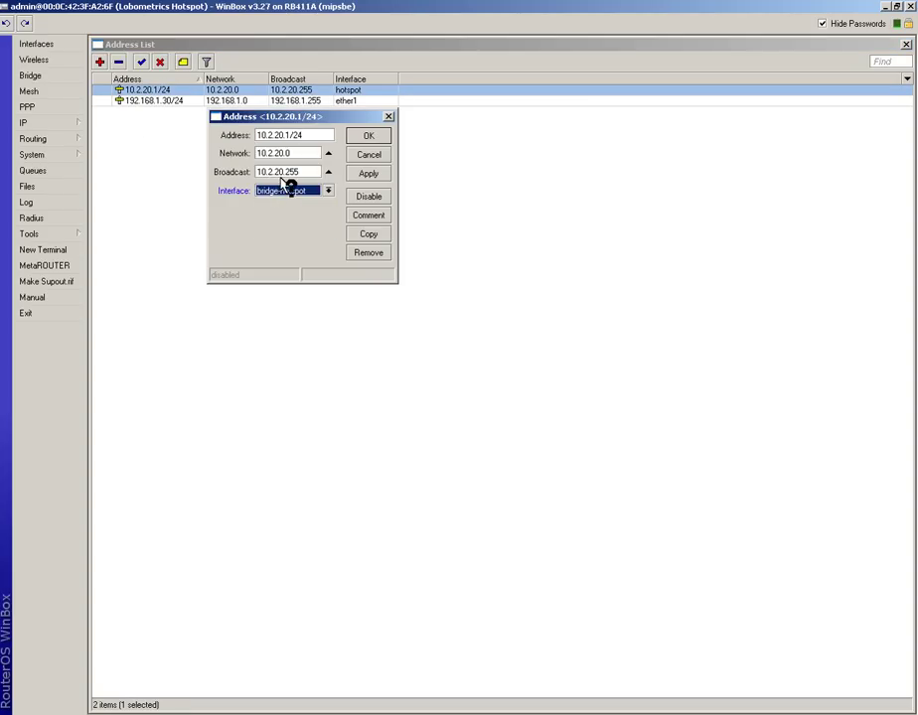
left_click(369, 173)
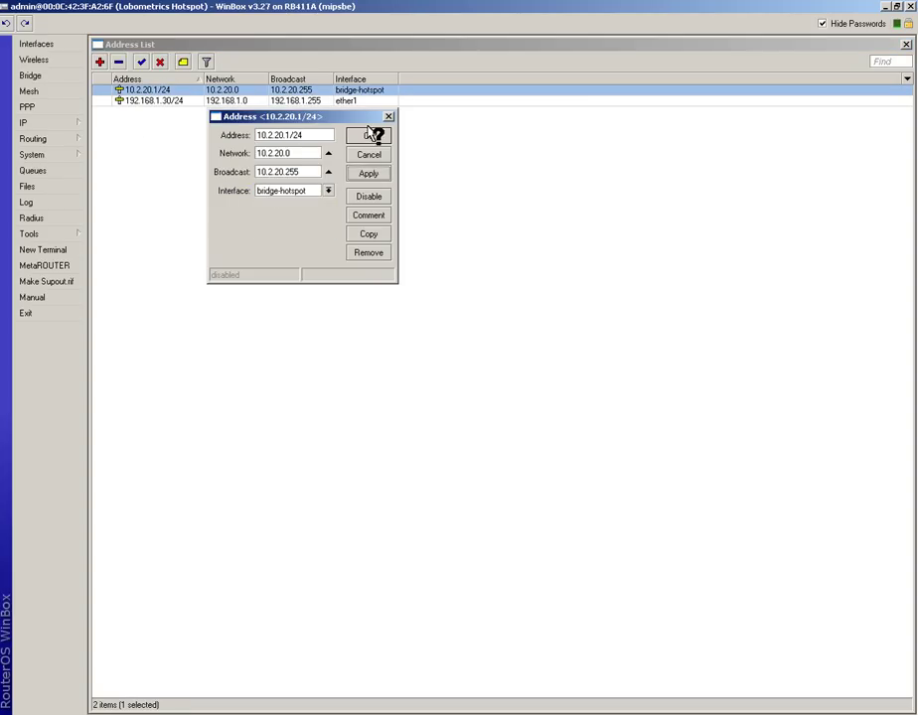
left_click(369, 136)
left_click(111, 120)
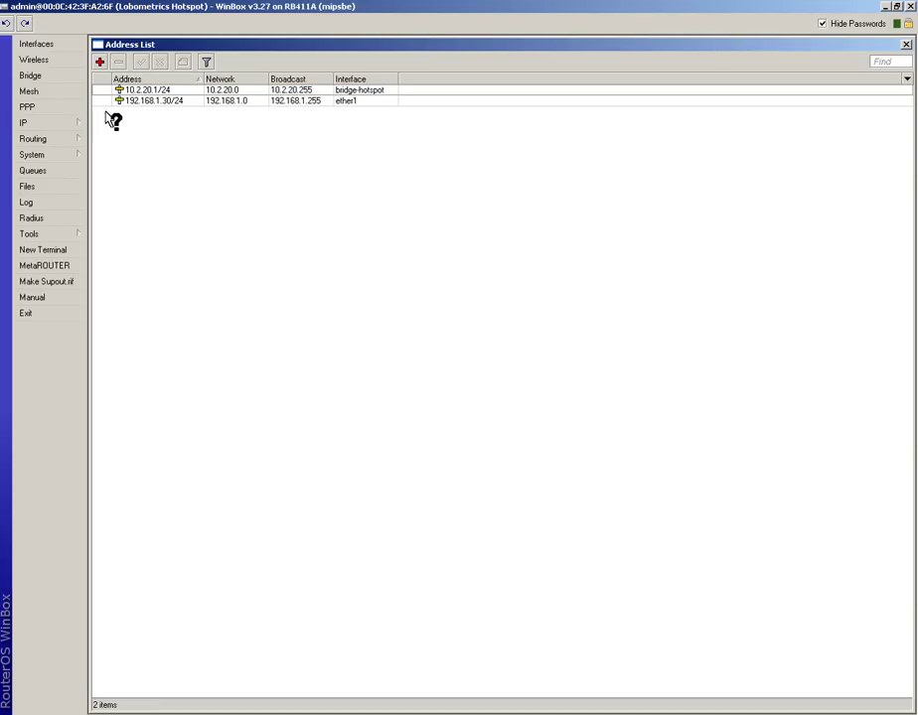
Set the interface of the DHCP server dhcpd to bridge-hotspot and close the DHCP server window
left_click(44, 120)
left_click(127, 202)
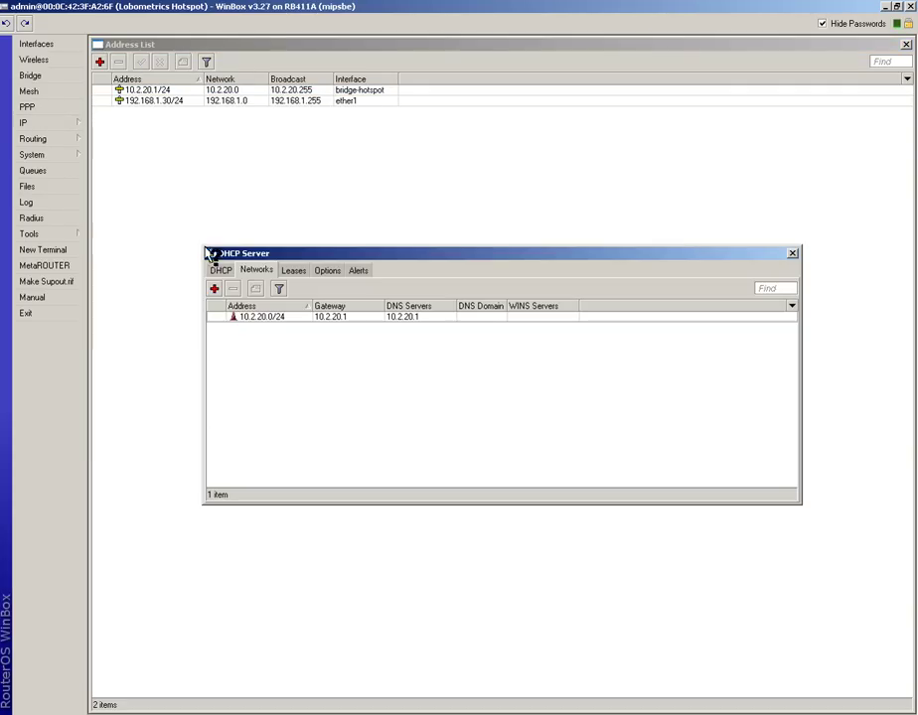
left_click(224, 271)
double_click(240, 316)
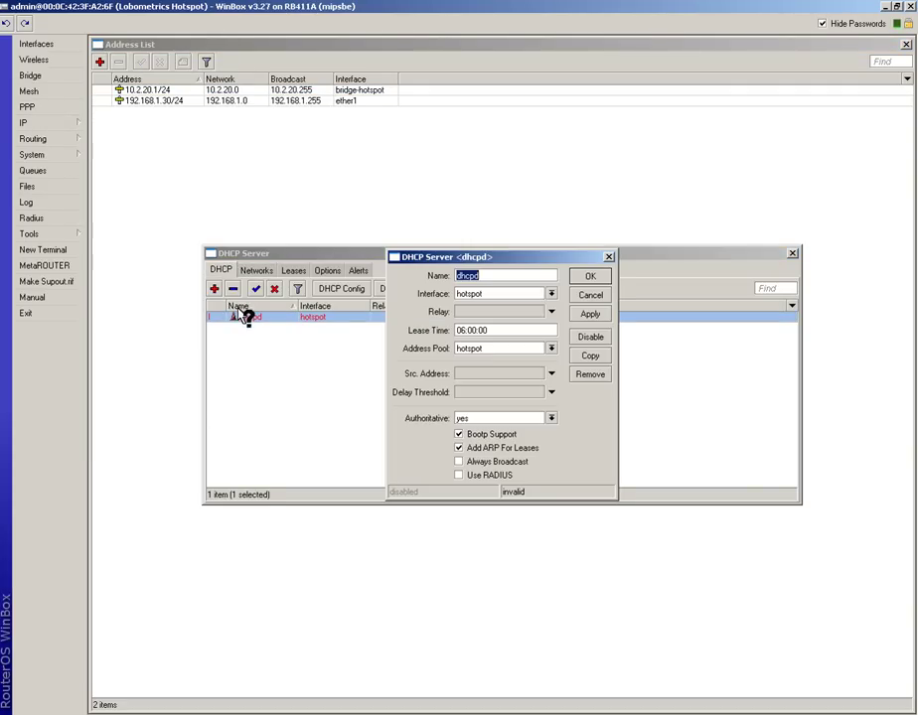
left_click(488, 292)
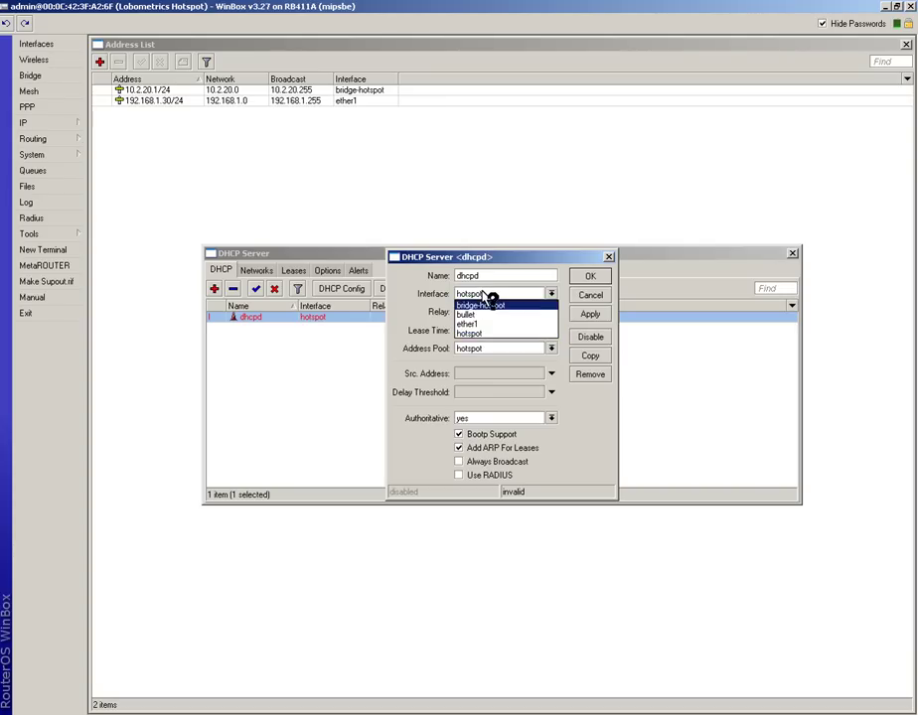
left_click(489, 304)
left_click(590, 314)
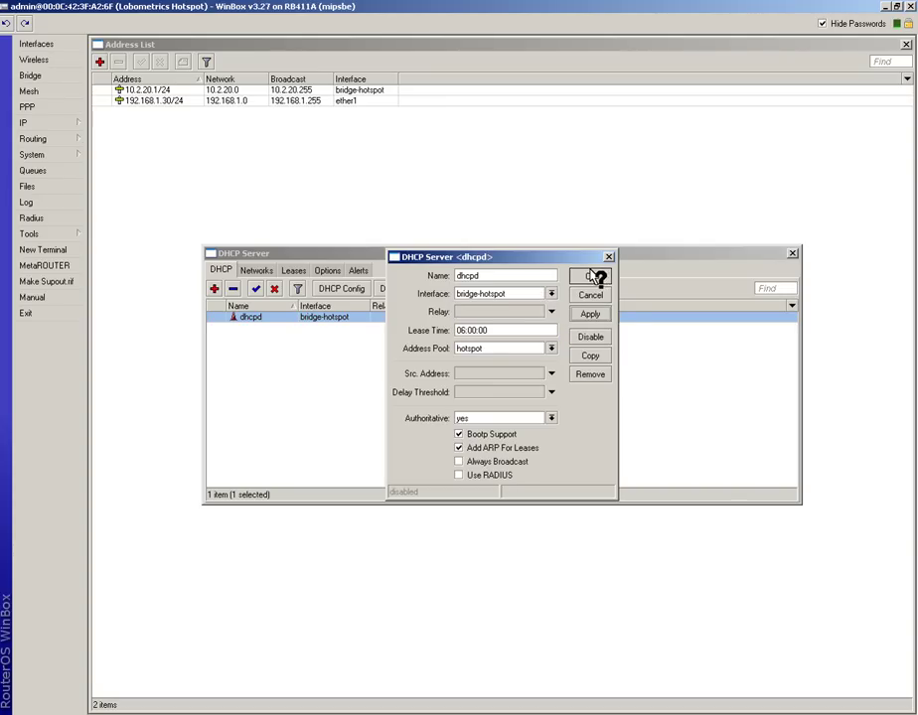
left_click(592, 277)
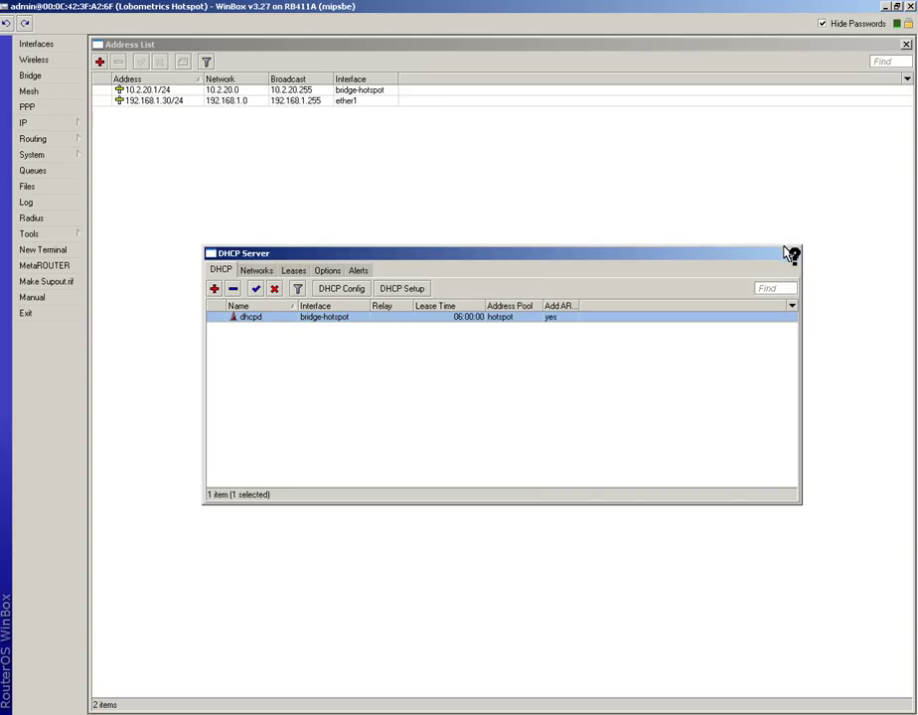
left_click(793, 253)
Set the interface of the hotspot server named hotspot to bridge-hotspot
left_click(41, 122)
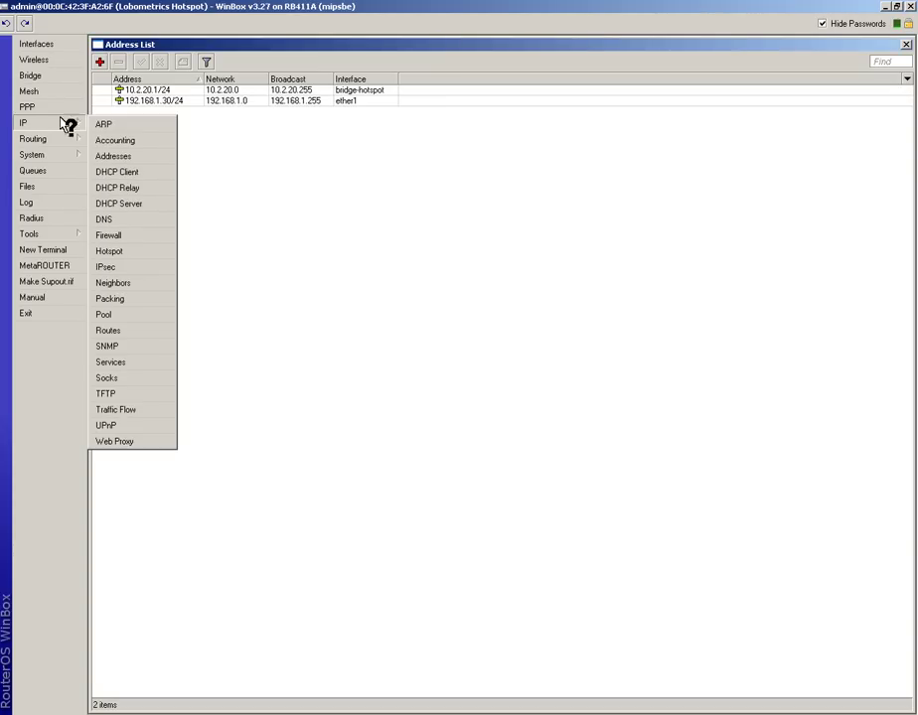
left_click(116, 253)
left_click(282, 269)
left_click(312, 268)
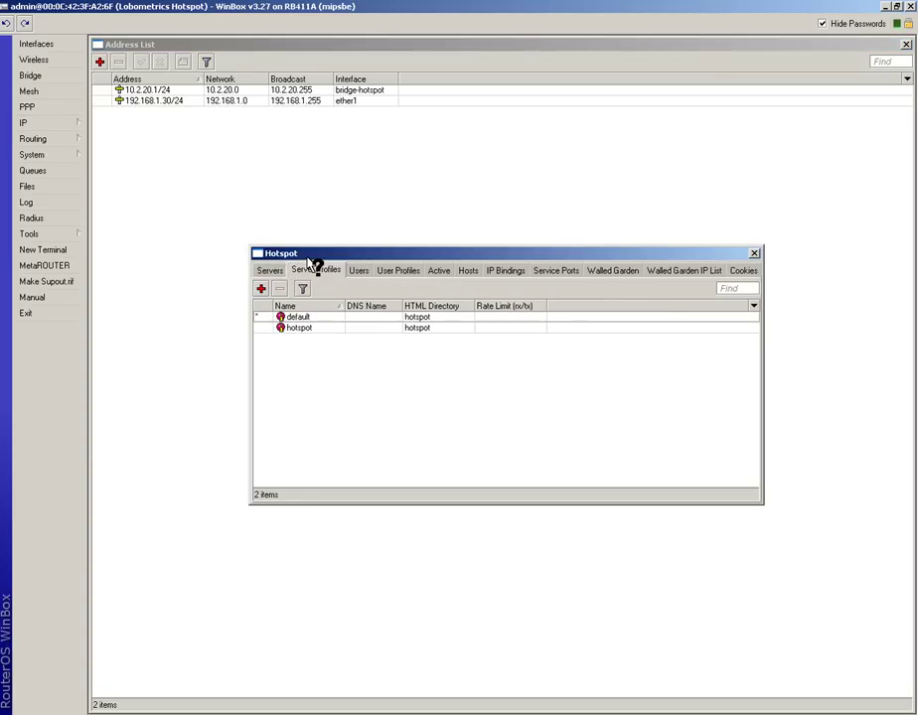
left_click(275, 268)
double_click(299, 316)
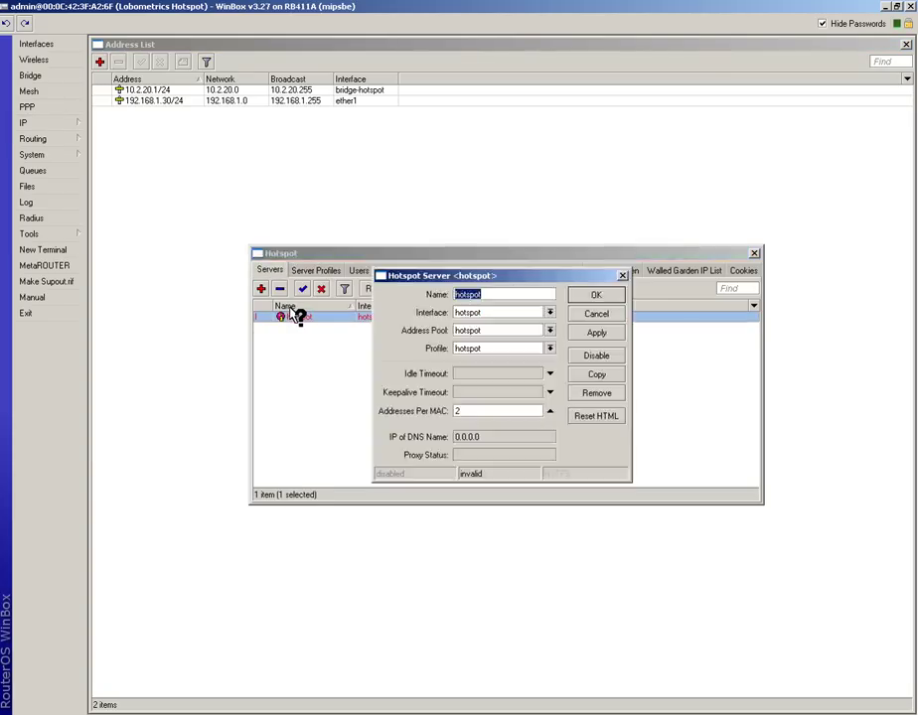
left_click(477, 314)
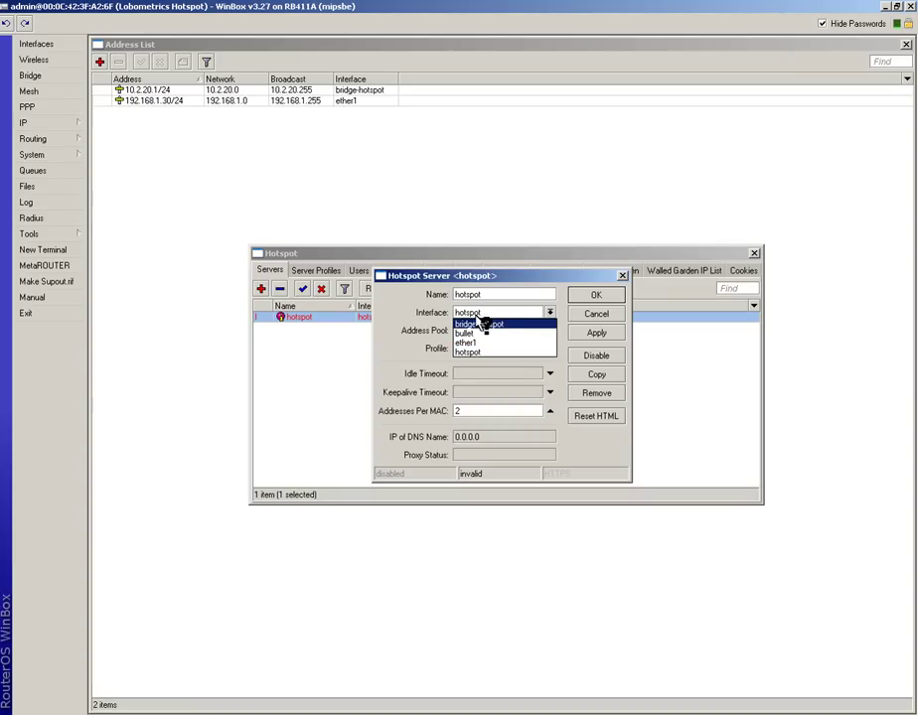
left_click(482, 324)
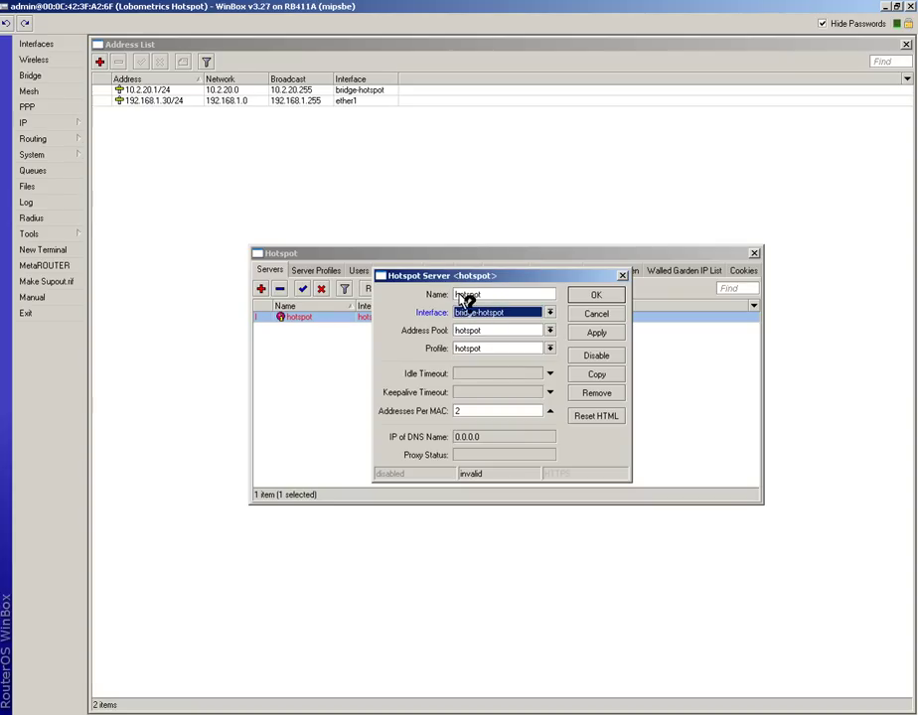
left_click(596, 332)
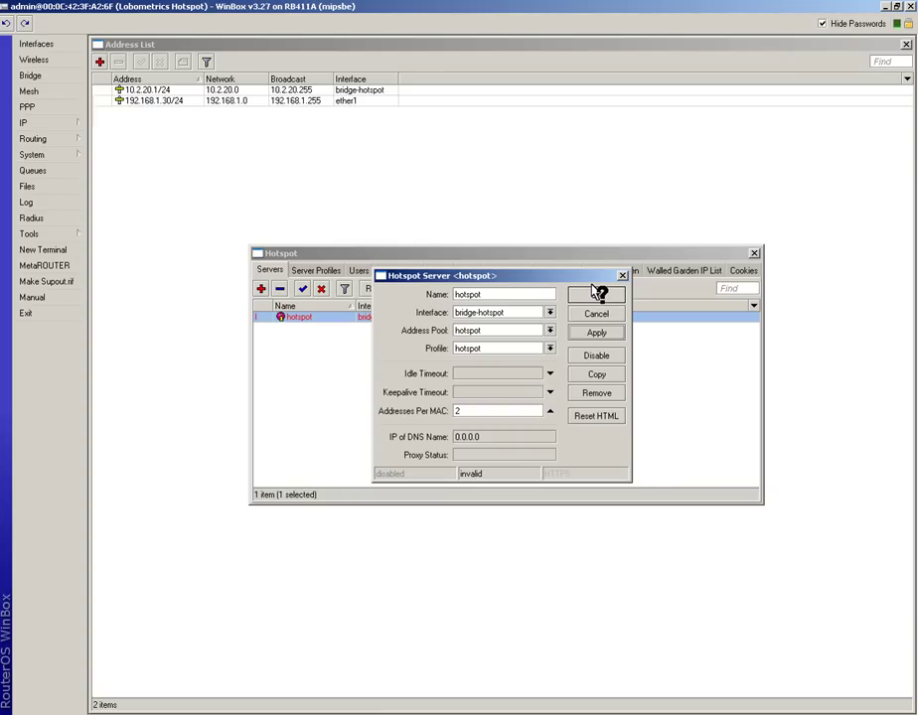
left_click(596, 292)
left_click(477, 377)
Review the settings of the hotspot server profile and the hotspot user profile without changing them
left_click(316, 270)
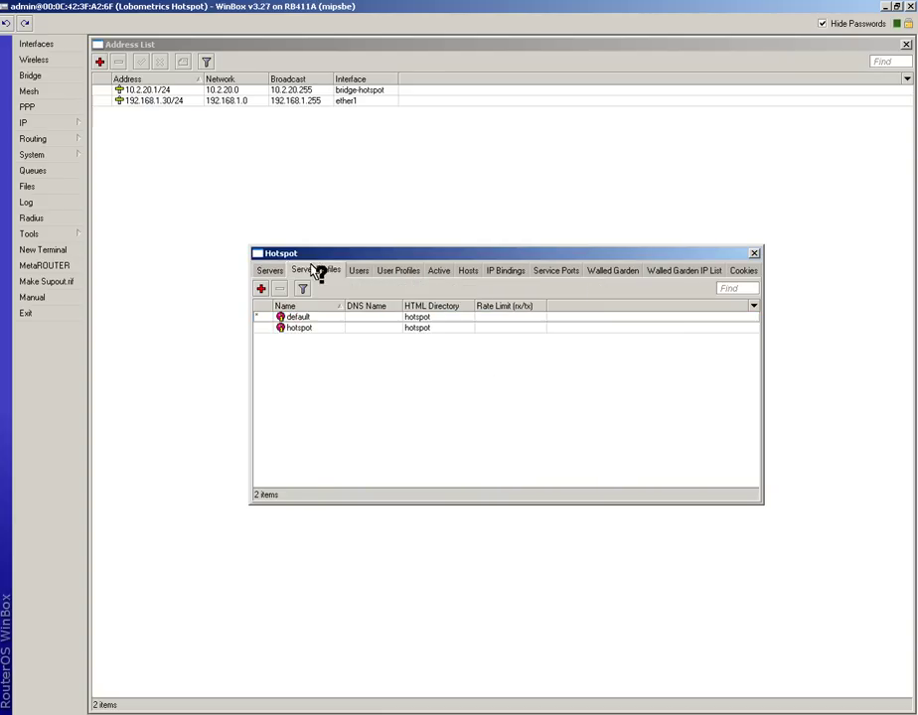
double_click(298, 327)
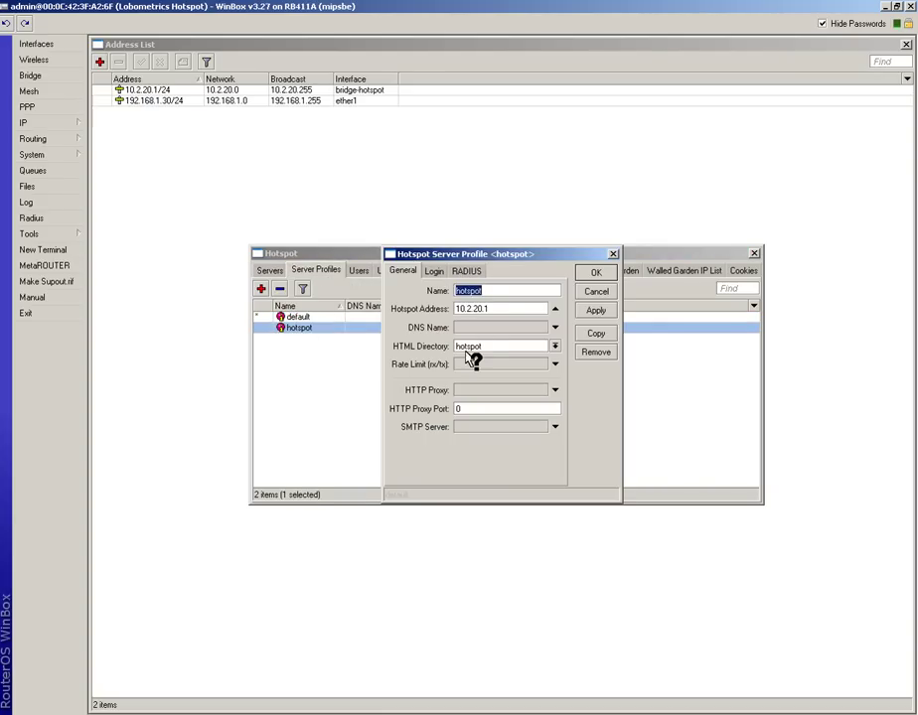
left_click(596, 292)
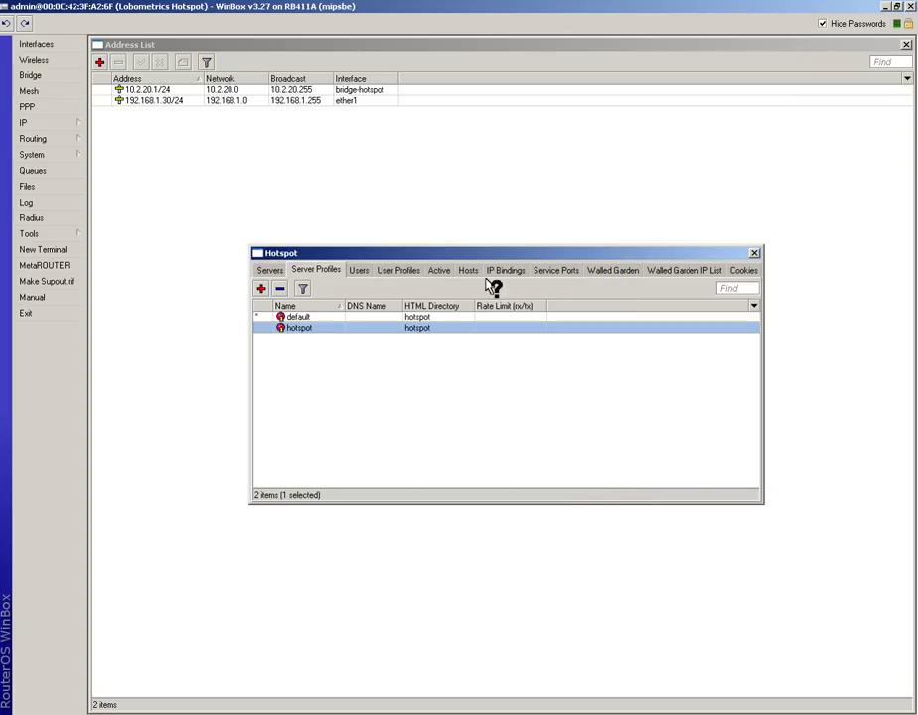
left_click(394, 270)
double_click(303, 328)
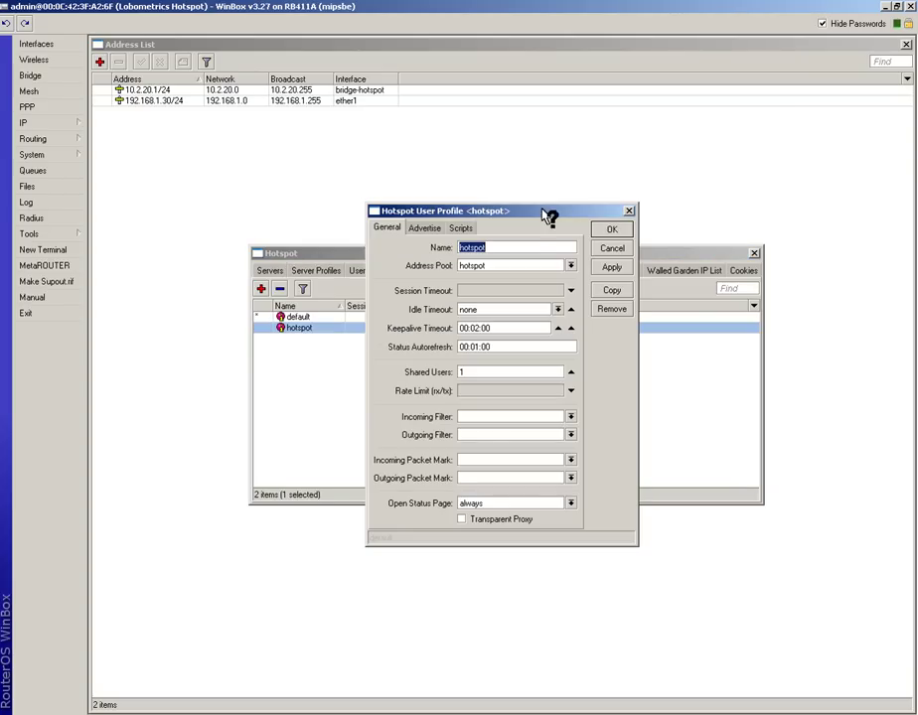
left_click(612, 248)
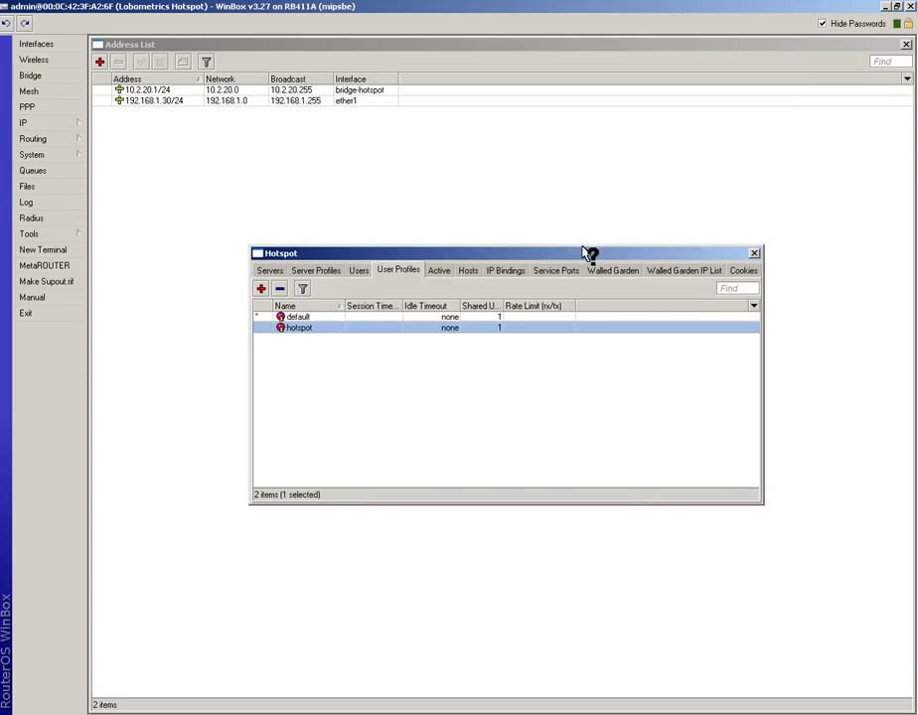
left_click(359, 271)
Restart the hotspot server on bridge-hotspot by disabling it and enabling it again
left_click(270, 268)
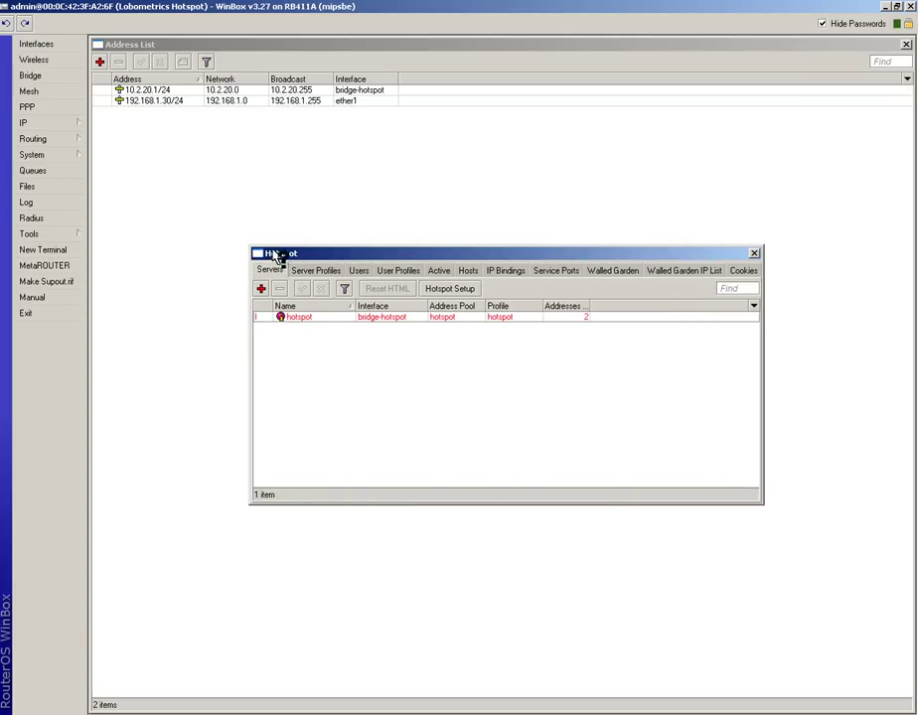
left_click(343, 319)
left_click(320, 288)
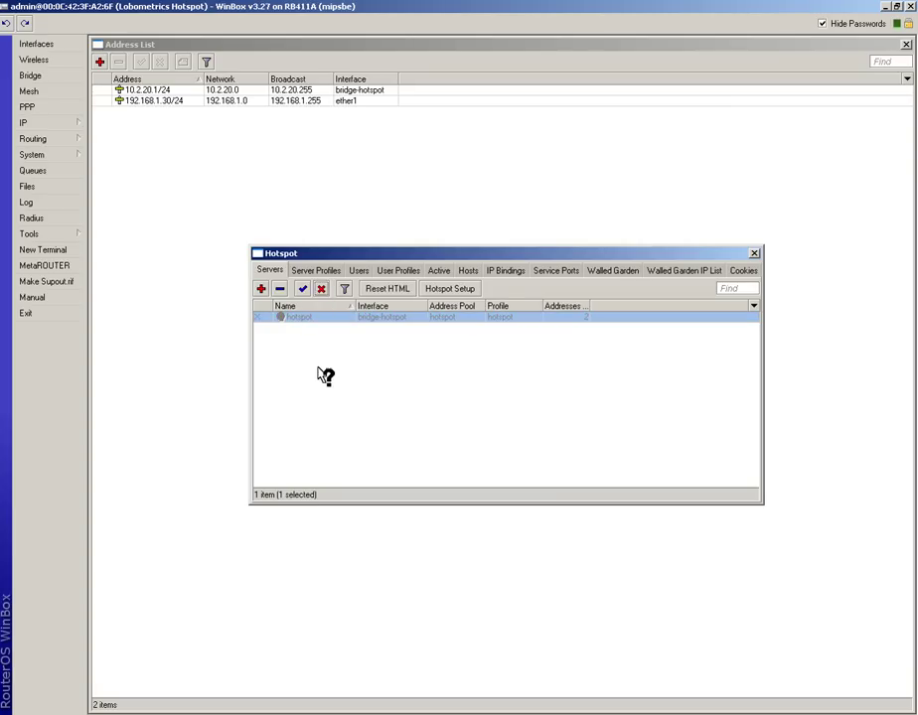
left_click(302, 288)
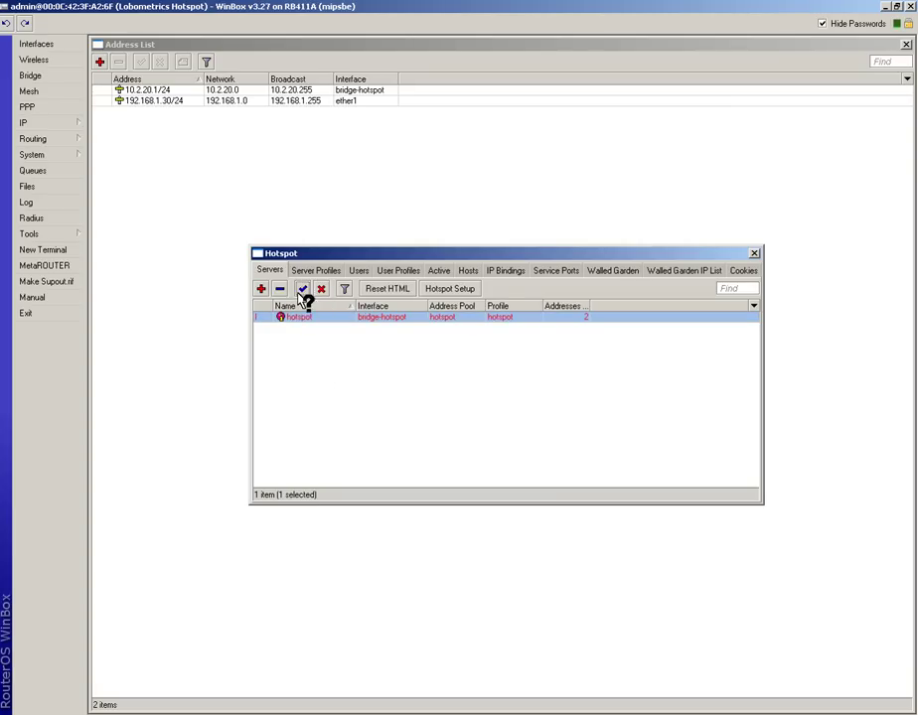
left_click(342, 375)
Check the hotspot server's proxy status and close the hotspot window
double_click(430, 316)
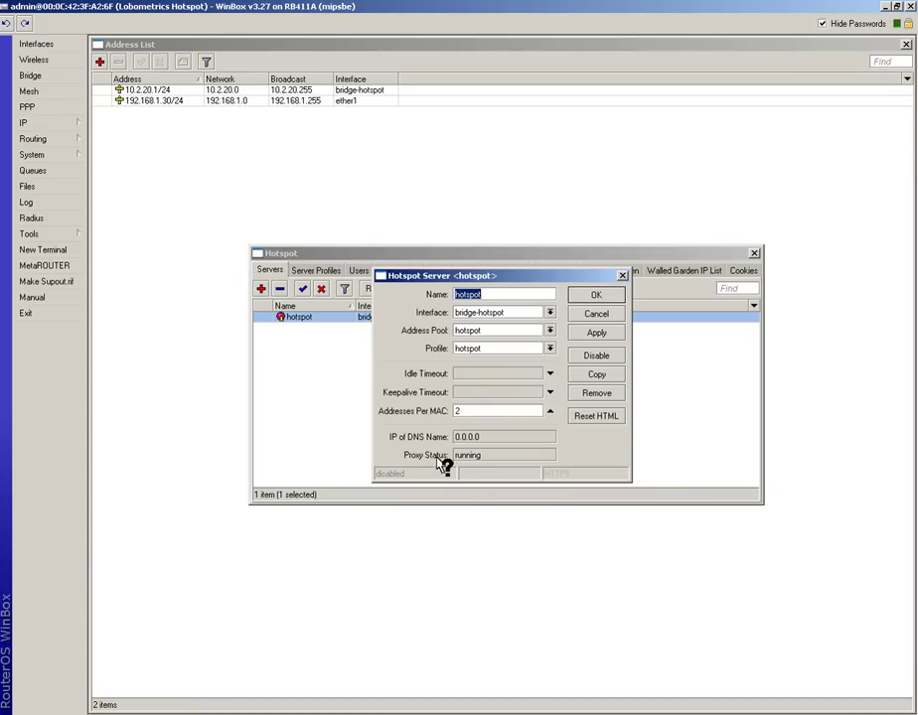
left_click(596, 295)
left_click(485, 390)
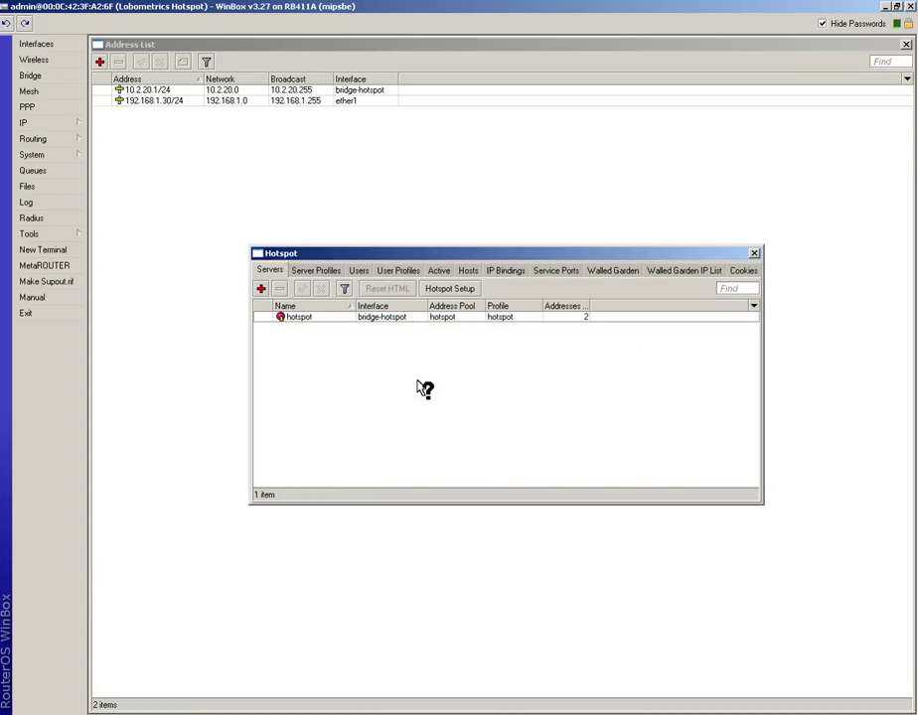
left_click(754, 252)
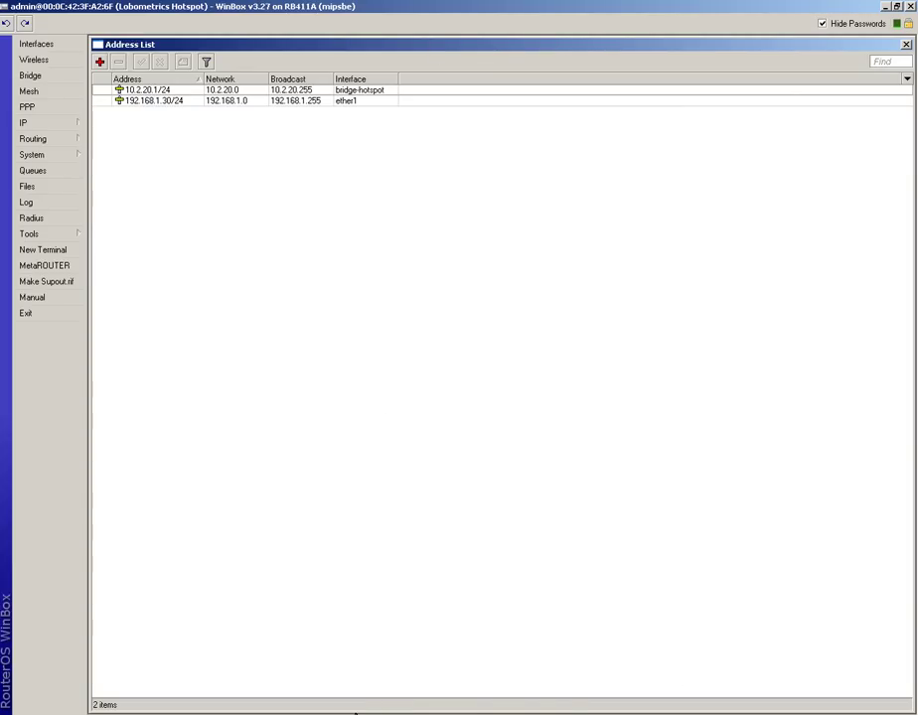
Switch to the Bullet2 AirOS page in Internet Explorer and set the wireless mode to Access Point WDS and the SSID to hotspot
left_click(356, 712)
left_click(390, 692)
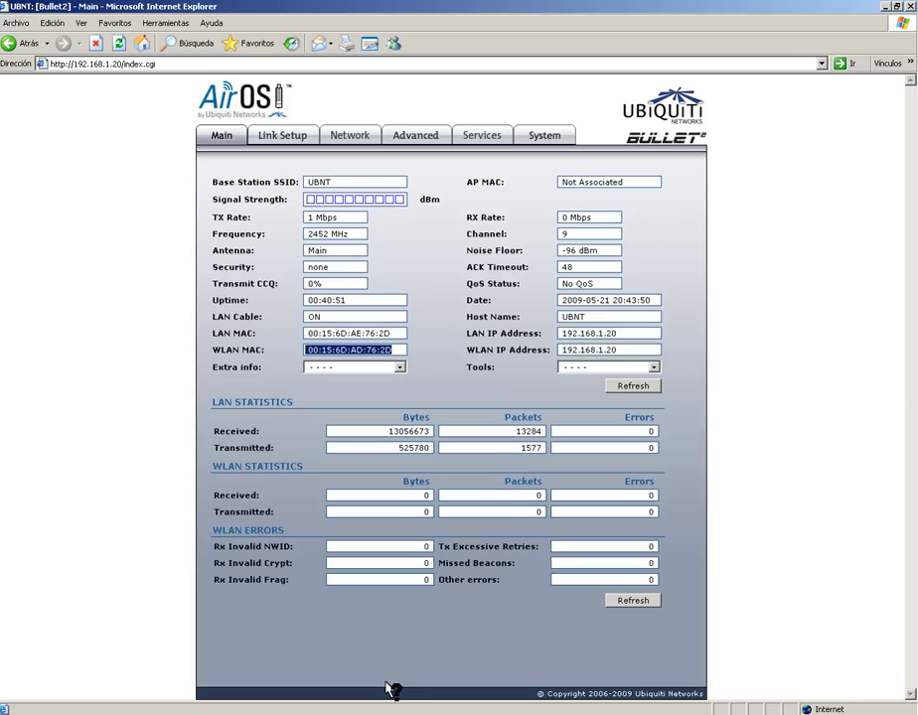
left_click(274, 137)
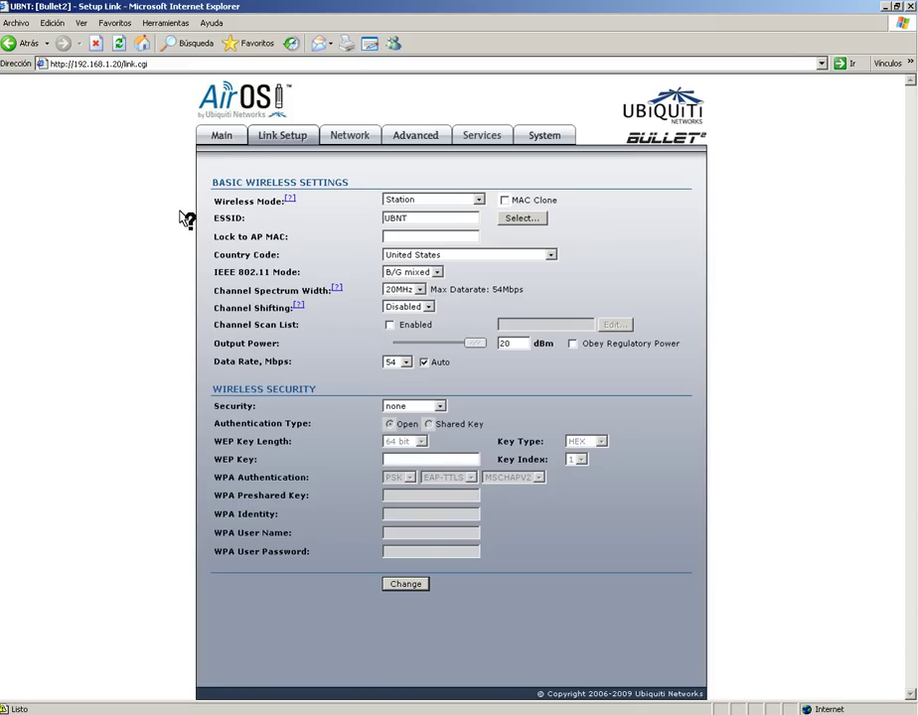
left_click(477, 199)
left_click(457, 238)
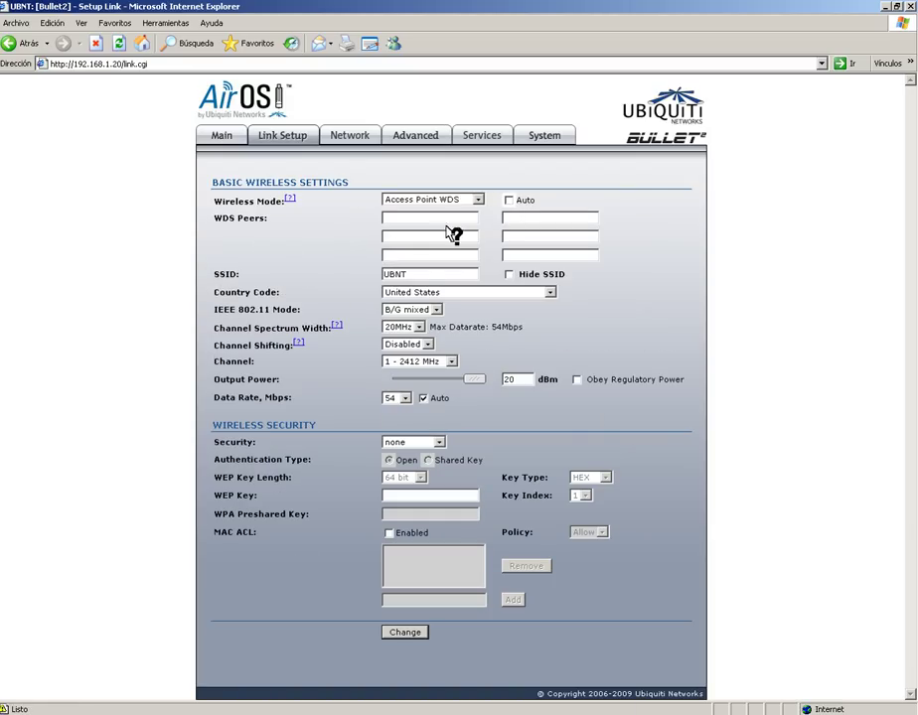
double_click(417, 273)
Copy the LOBO MAC address 00:15:6D:65:43:5C from the Notepad++ note into the Bullet2's first WDS peer
key("alt+Tab")
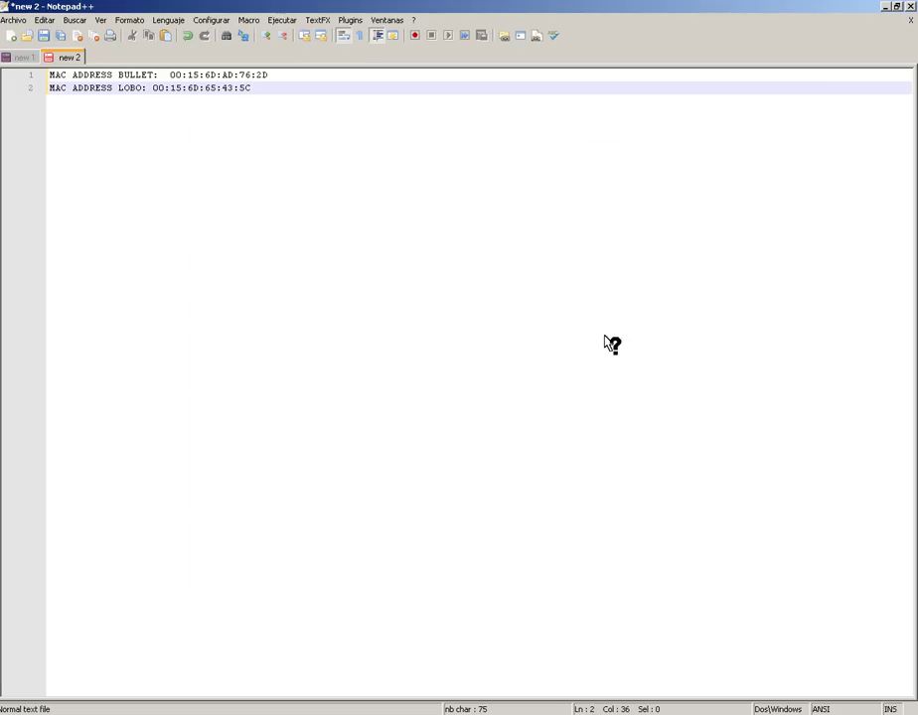
left_click_drag(256, 87, 154, 88)
right_click(175, 89)
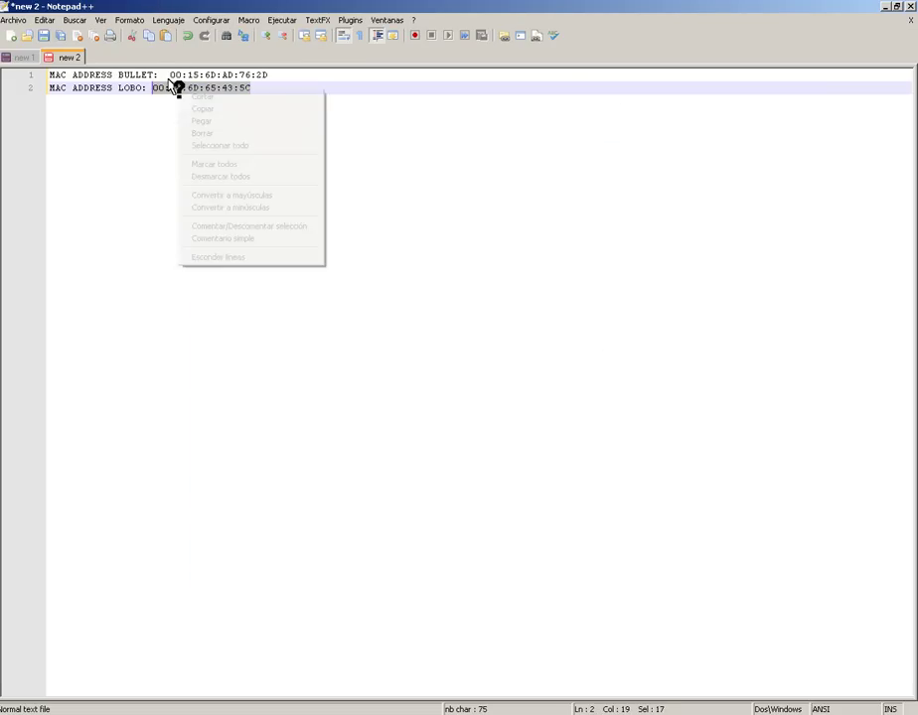
left_click(204, 108)
left_click(884, 6)
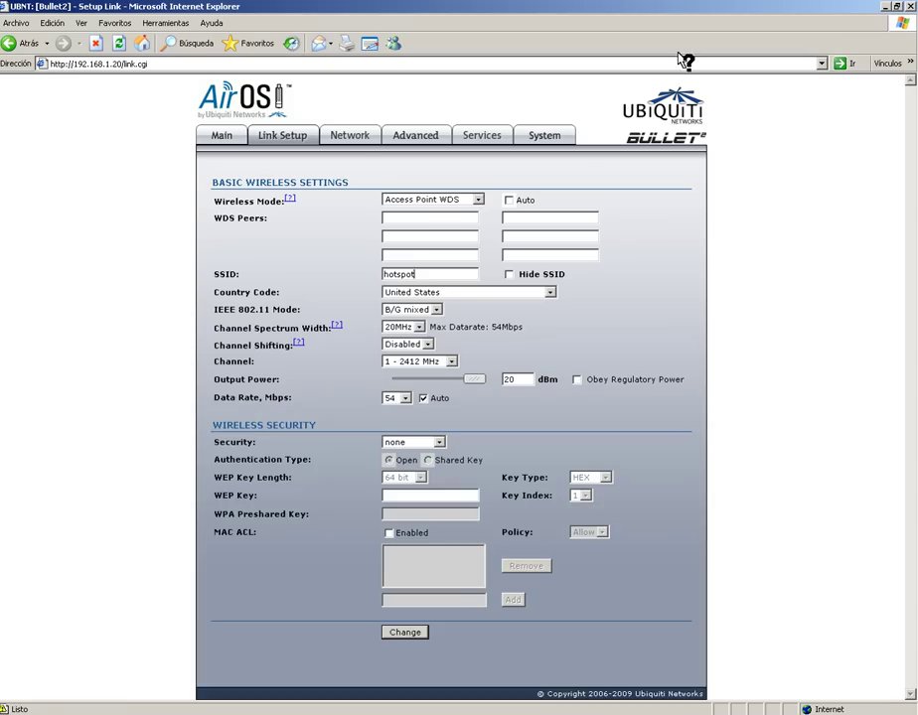
right_click(426, 215)
left_click(454, 268)
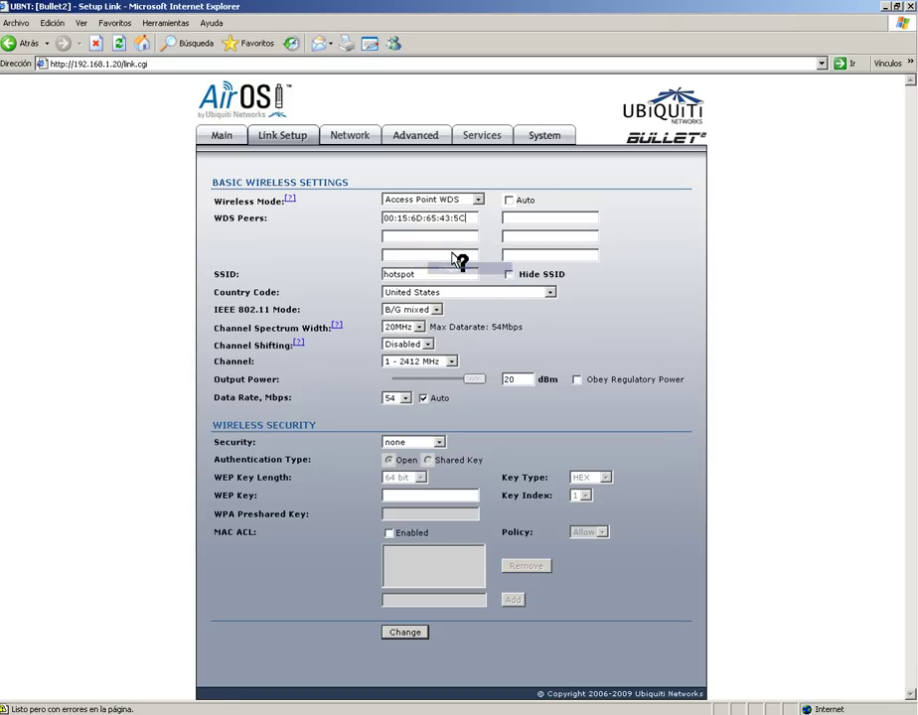
Set the Bullet2's channel to 11 - 2462 MHz and its country code to Spain, and submit the link settings
left_click(425, 360)
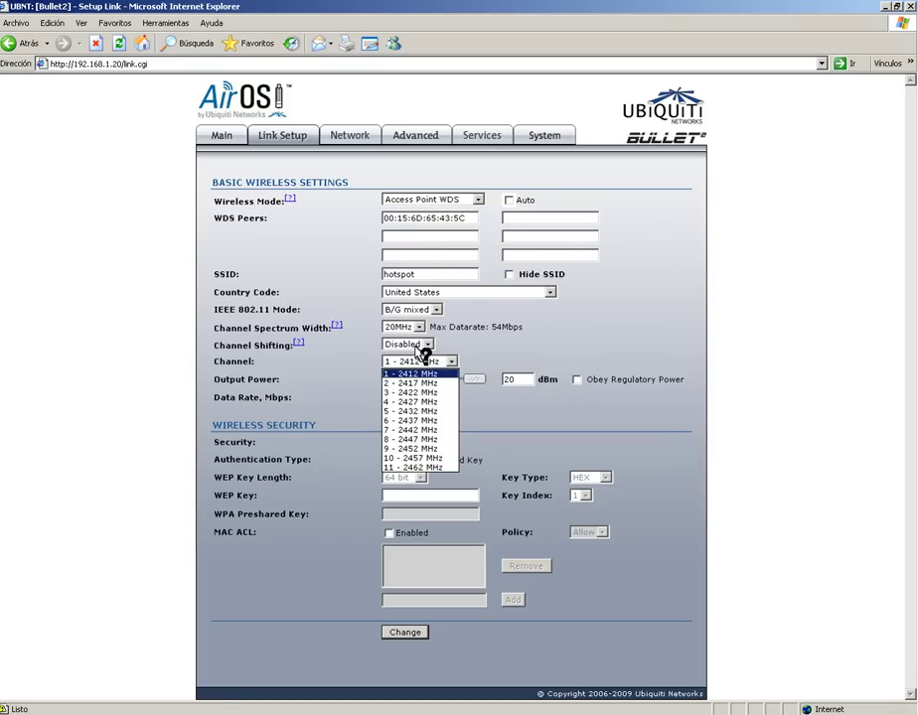
left_click(423, 467)
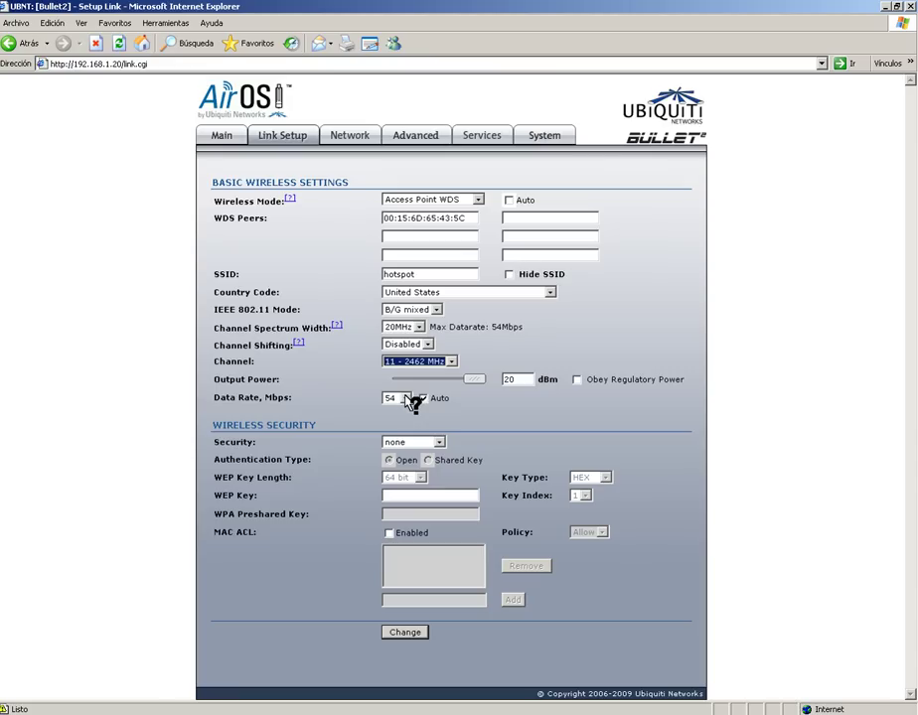
left_click(495, 295)
scroll(541, 348, "up", 2)
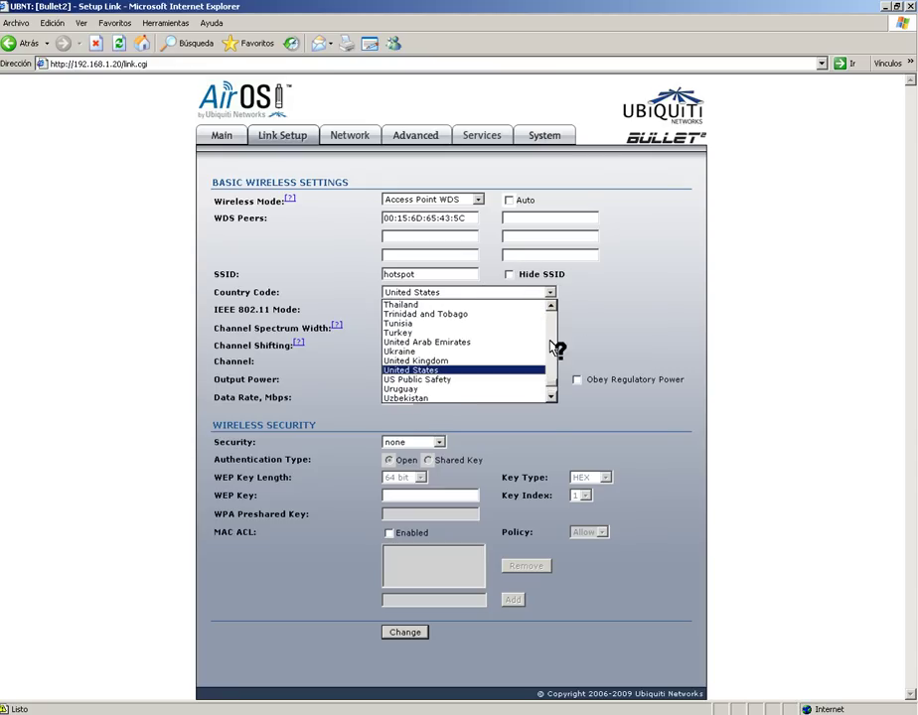
scroll(546, 387, "down", 2)
scroll(548, 373, "up", 8)
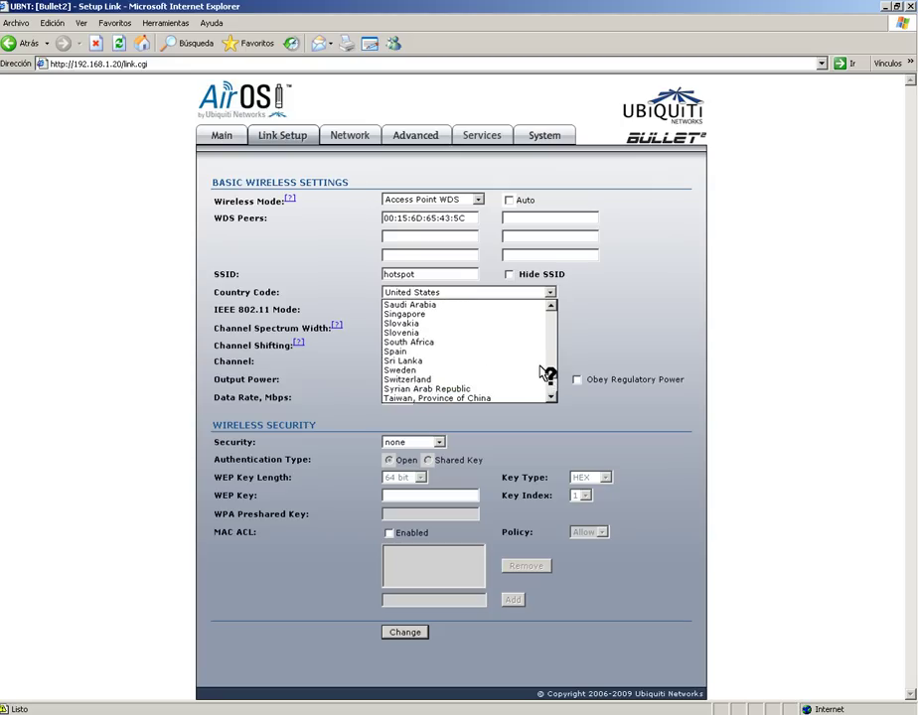
scroll(467, 347, "down", 2)
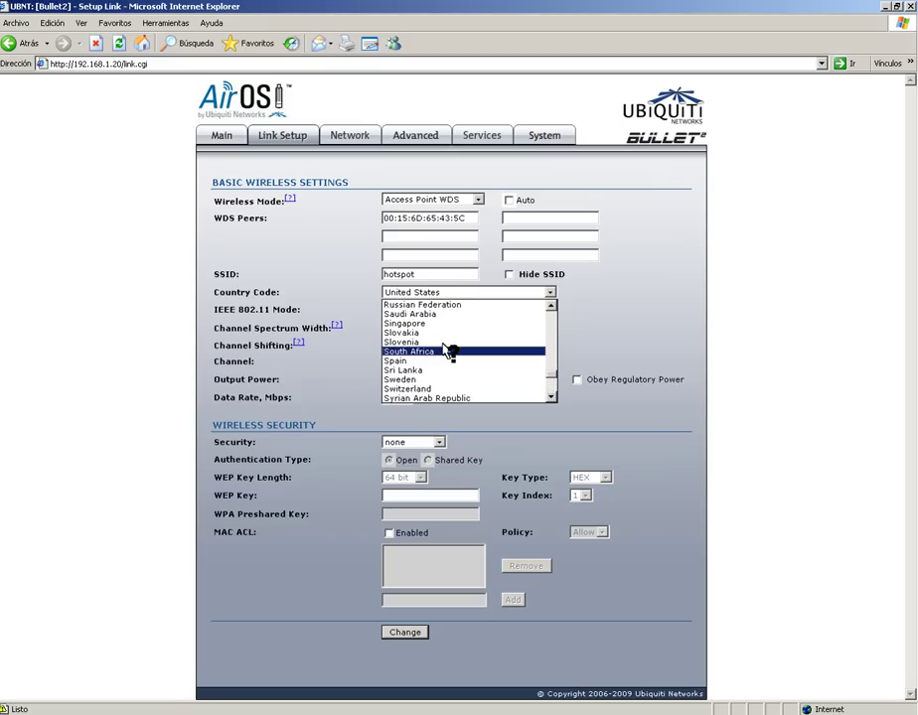
left_click(445, 361)
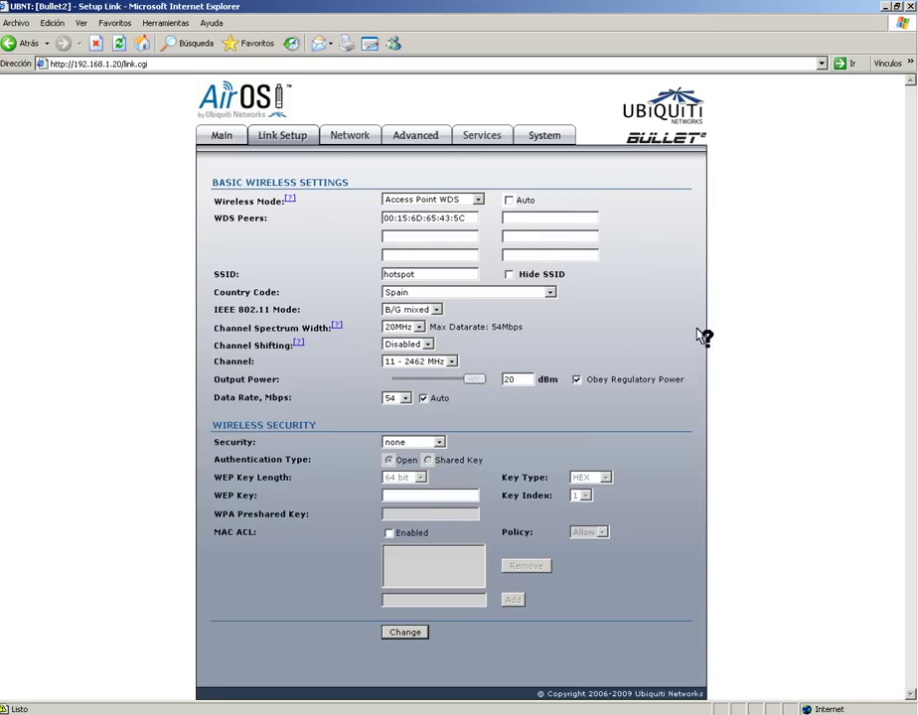
left_click(408, 634)
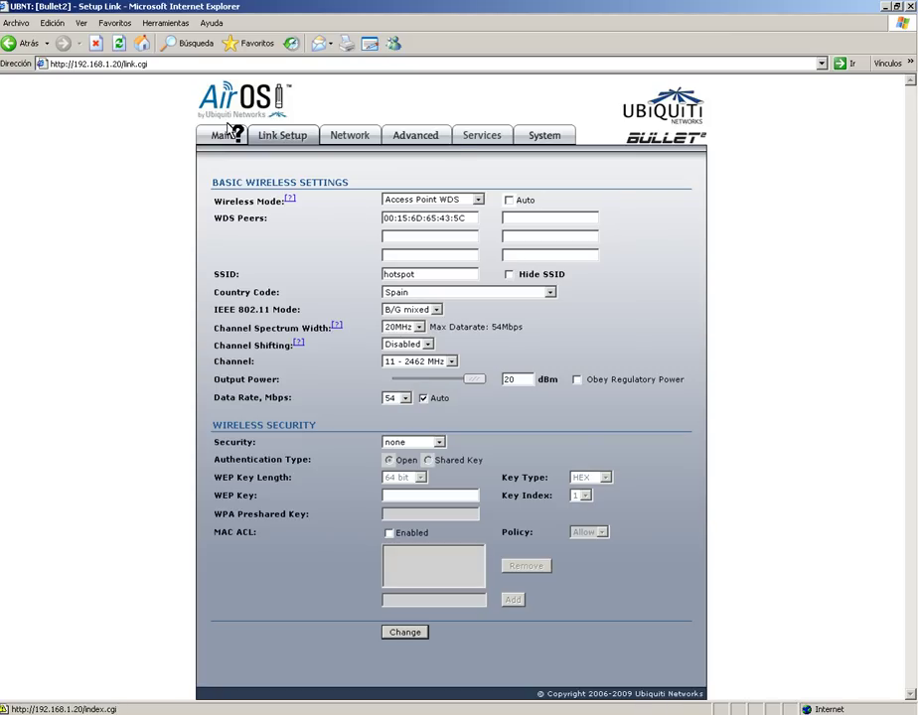
View the Bullet2's main status page, and switch to WinBox to check the wireless interfaces table for the WDS link
left_click(223, 135)
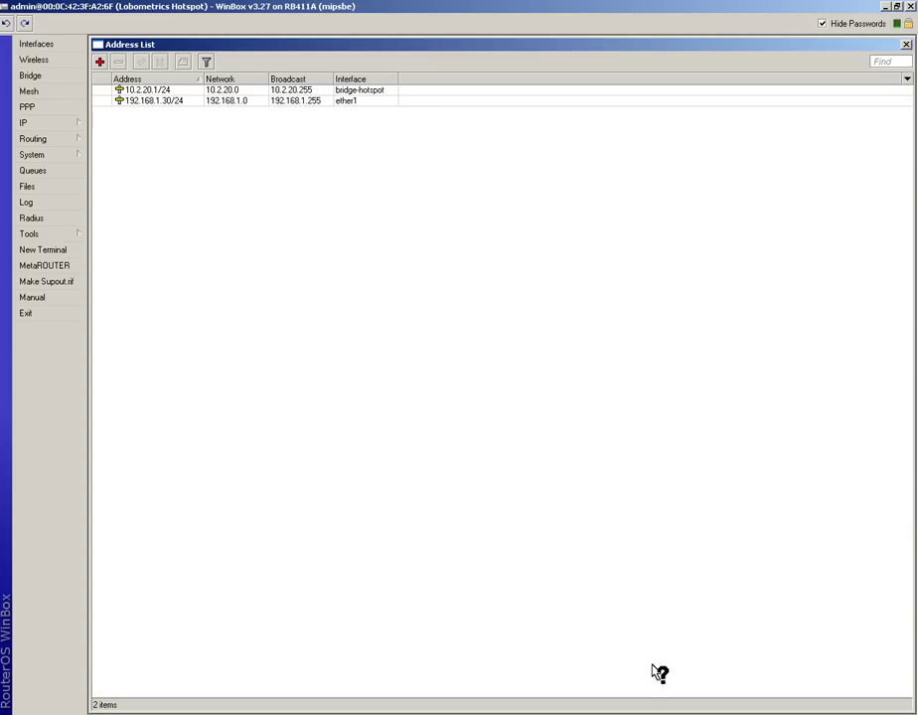
left_click(48, 43)
left_click(52, 59)
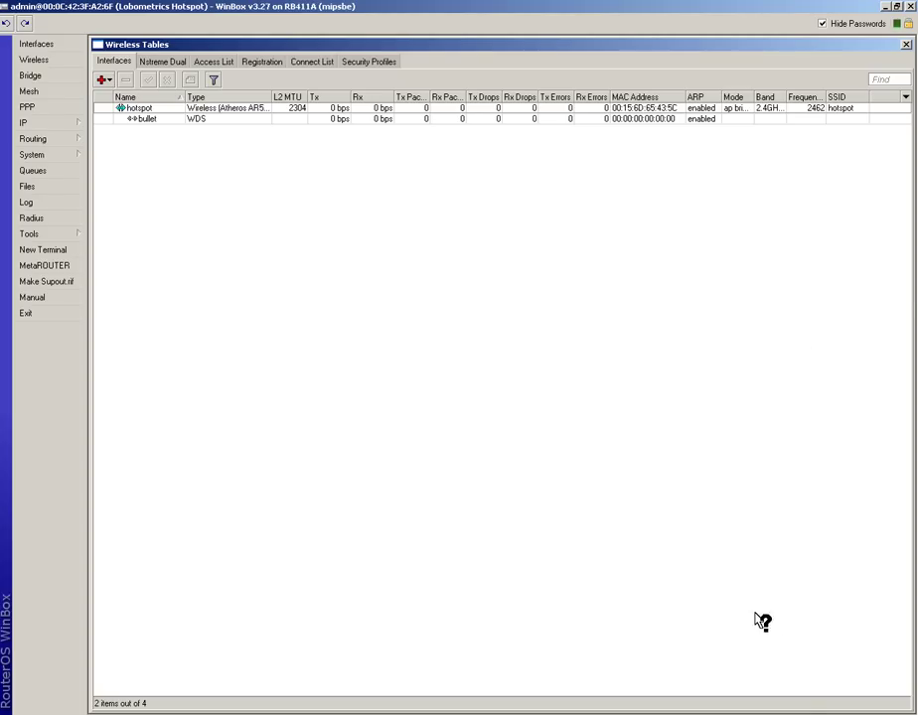
right_click(831, 711)
left_click(857, 691)
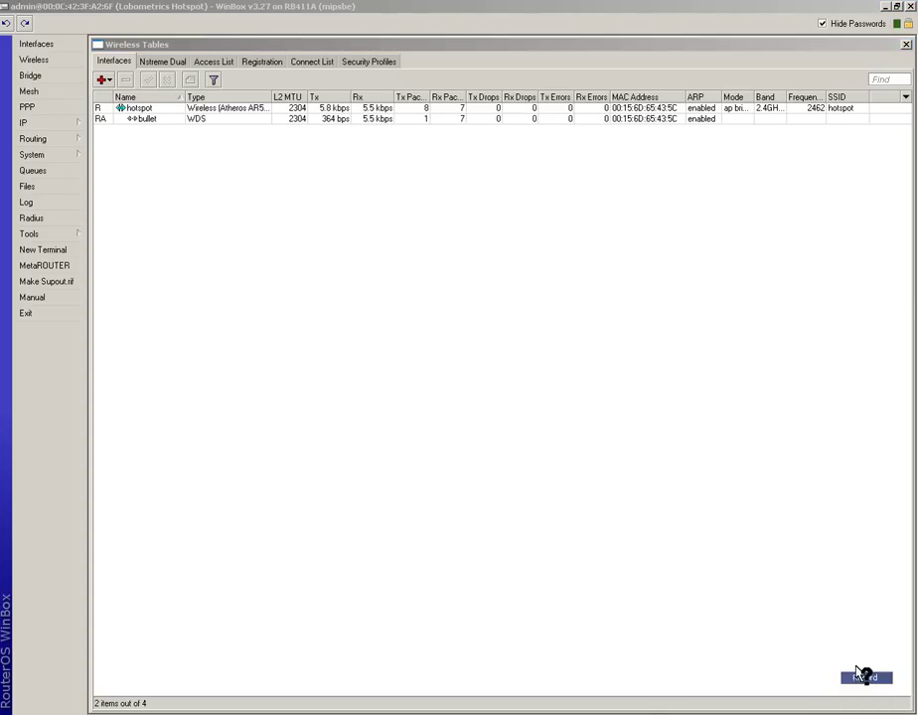
Copy the Bullet MAC address 00:15:6D:AD:76:2D from the Notepad++ note and try to re-enter it as the bullet interface's WDS address in WinBox
key("alt+Tab")
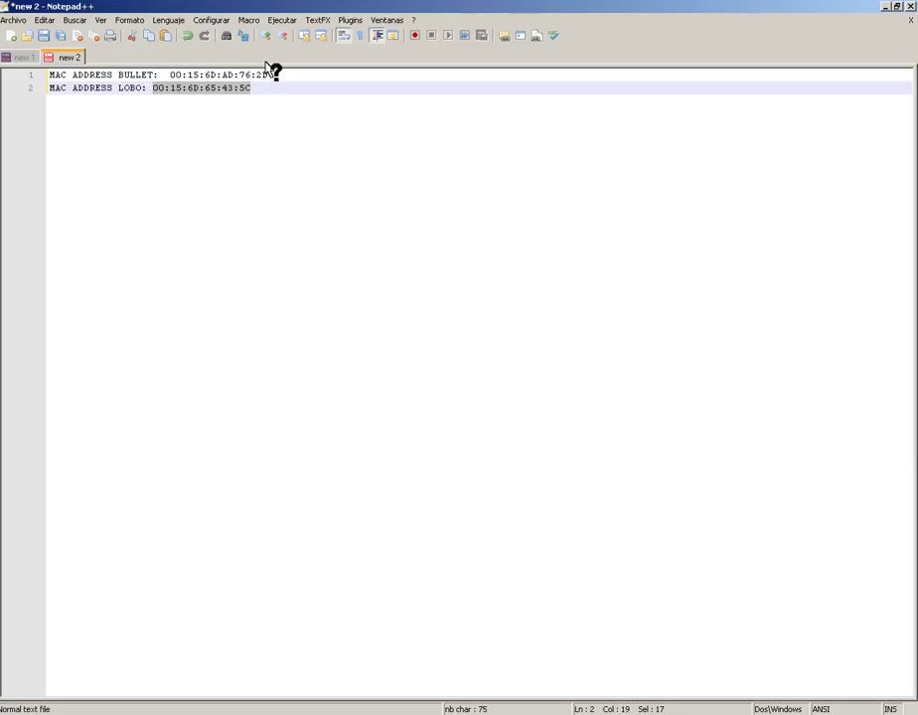
left_click_drag(271, 75, 175, 72)
left_click_drag(169, 75, 273, 76)
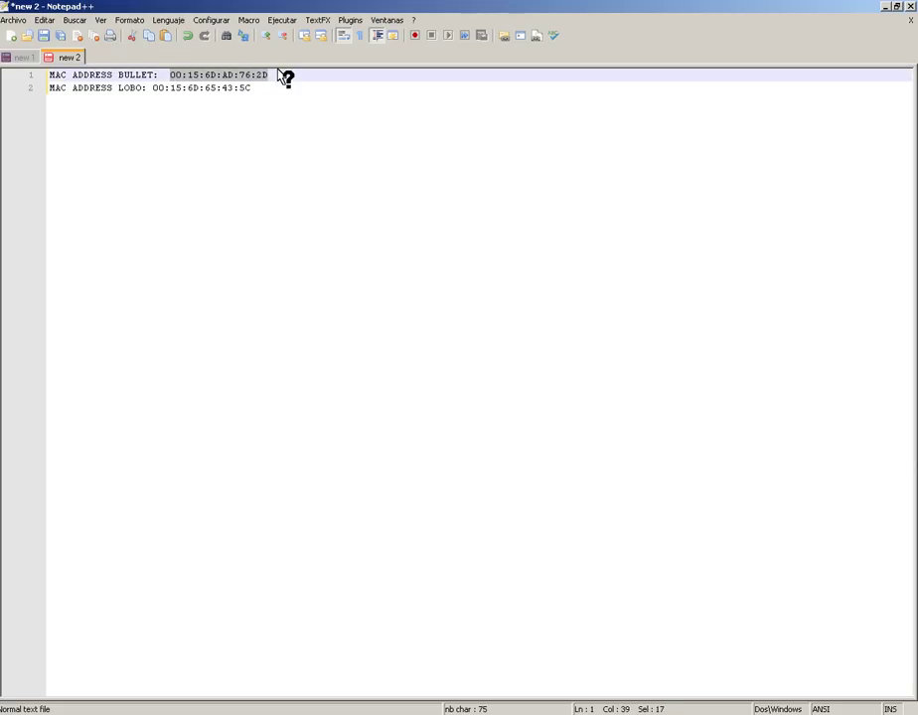
right_click(254, 76)
left_click(285, 99)
key("alt+Tab")
left_click(149, 118)
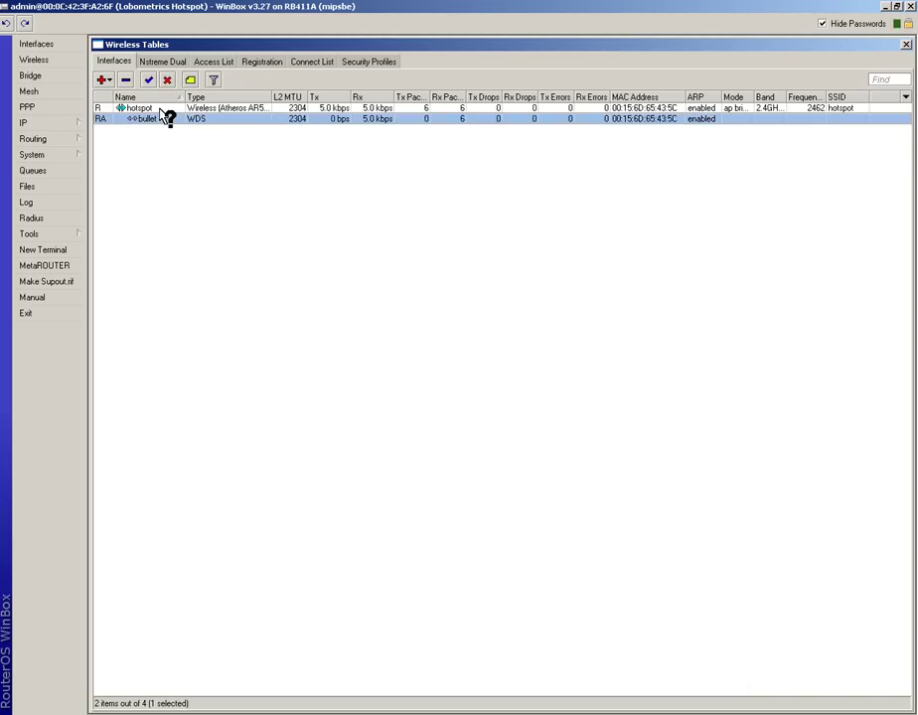
left_click_drag(505, 304, 438, 304)
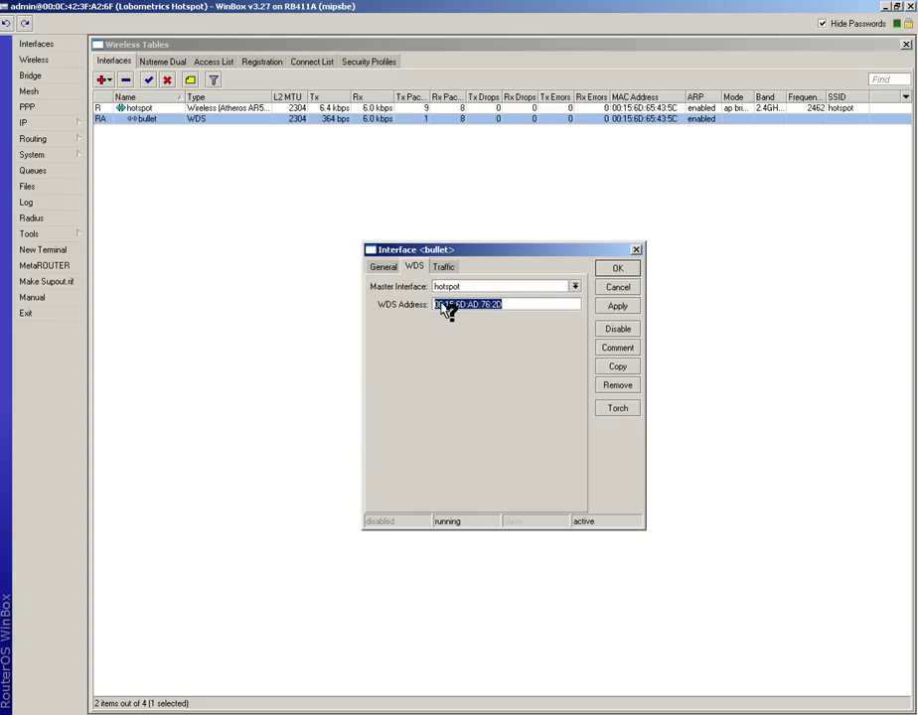
right_click(467, 308)
left_click(487, 345)
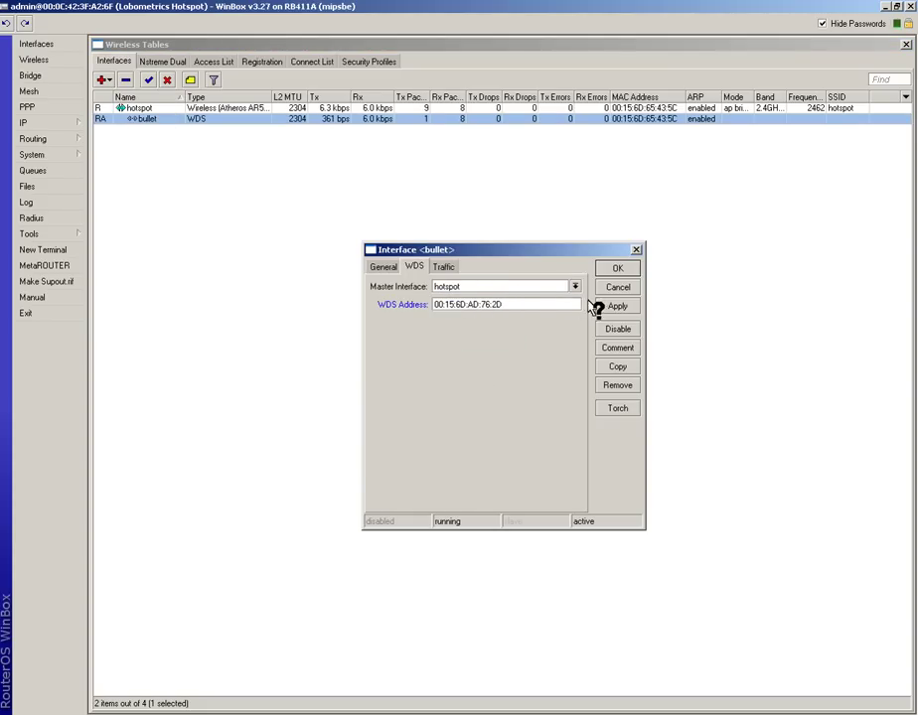
left_click(636, 249)
left_click(358, 169)
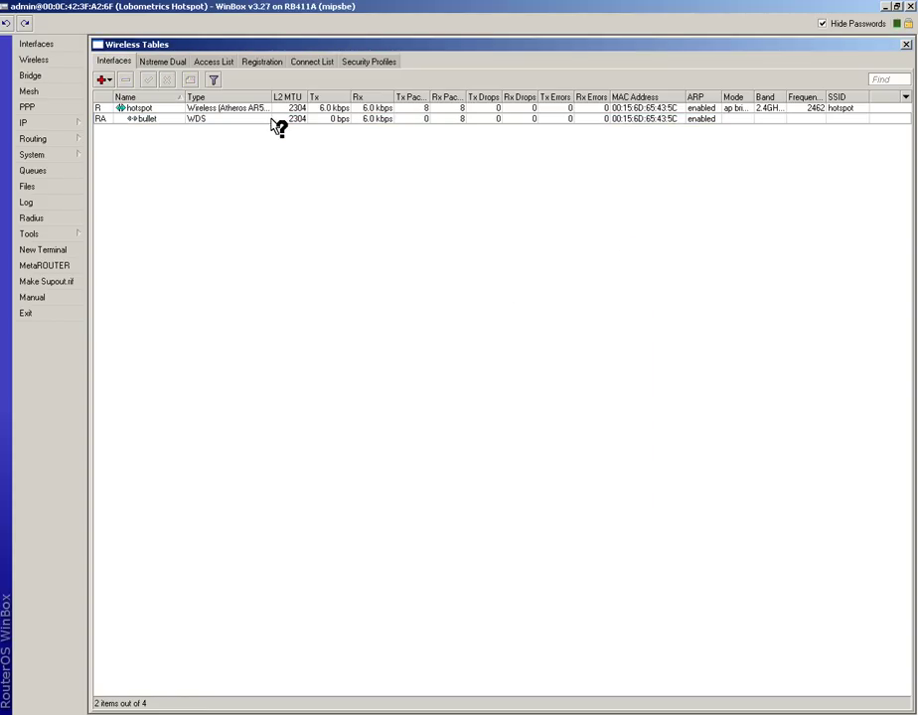
Check the Bullet's entry in the wireless registration table, widening the Tx/Rx Rate column to read the full rate
left_click(267, 61)
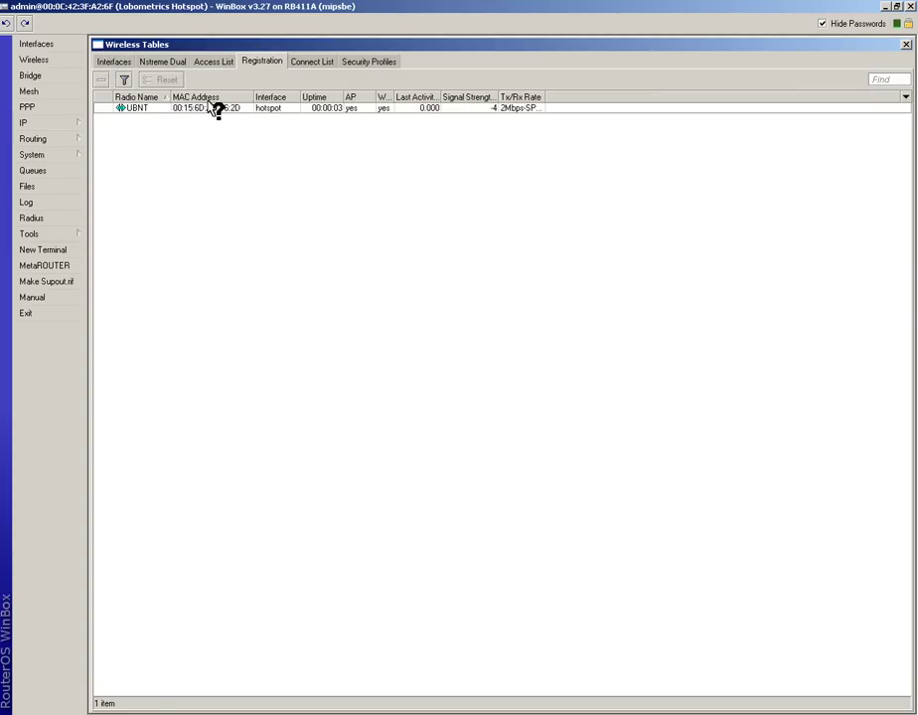
left_click(218, 108)
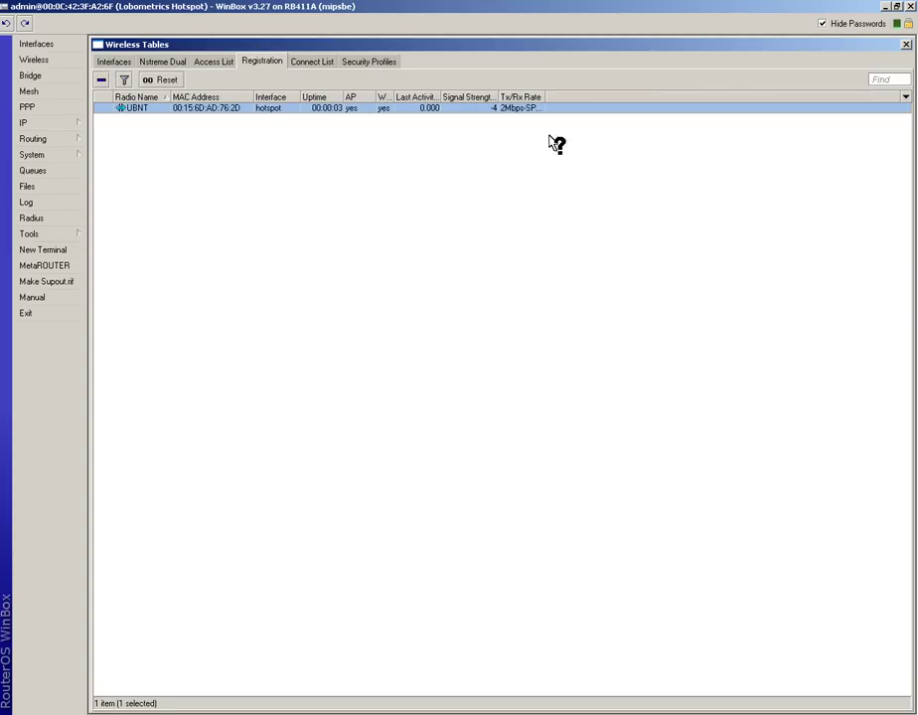
left_click_drag(545, 97, 632, 97)
left_click(555, 295)
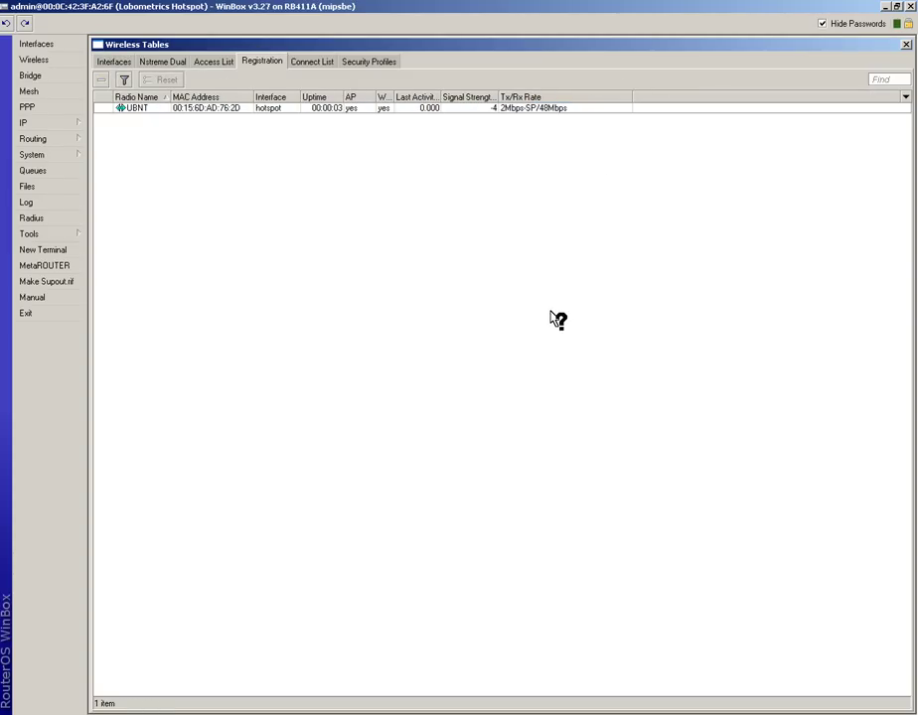
right_click(857, 711)
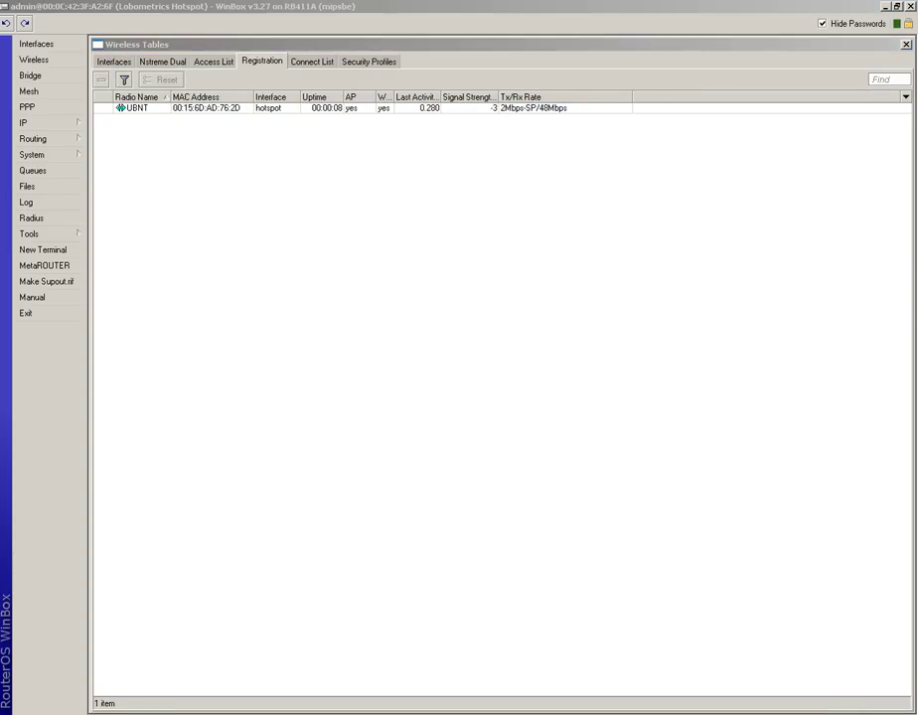